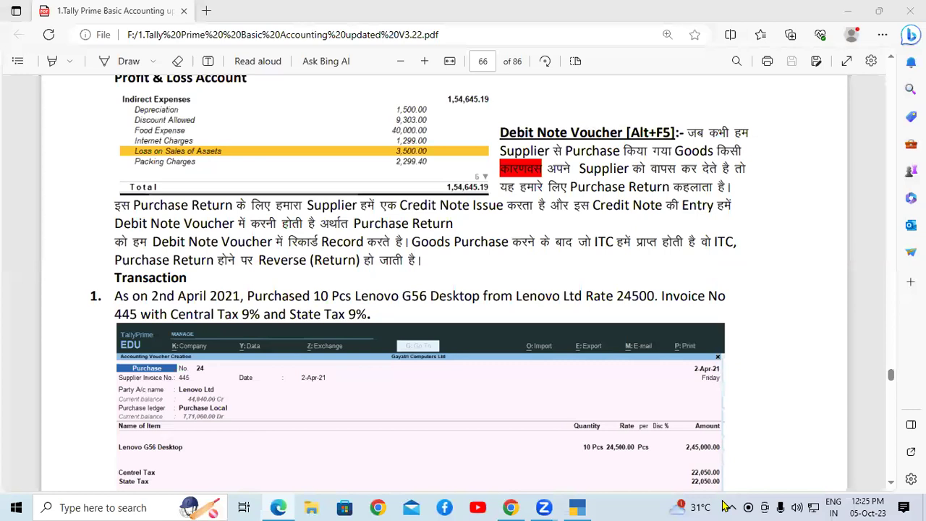
Step: Draw red annotations over the Debit Note page showing P with an arrow to P.R and S.R with an arrow to S
{"action": "mouse_move", "coordinate": [50, 133]}
{"action": "left_mouse_down"}
{"action": "mouse_move", "coordinate": [52, 155]}
{"action": "mouse_move", "coordinate": [187, 152]}
{"action": "mouse_move", "coordinate": [193, 144]}
{"action": "mouse_move", "coordinate": [179, 169]}
{"action": "left_mouse_up"}
{"action": "mouse_move", "coordinate": [219, 129]}
{"action": "left_mouse_down"}
{"action": "mouse_move", "coordinate": [230, 168]}
{"action": "mouse_move", "coordinate": [243, 114]}
{"action": "mouse_move", "coordinate": [230, 142]}
{"action": "mouse_move", "coordinate": [261, 164]}
{"action": "left_mouse_up"}
{"action": "left_click_drag", "start_coordinate": [259, 123], "coordinate": [286, 168]}
{"action": "left_click", "coordinate": [243, 152]}
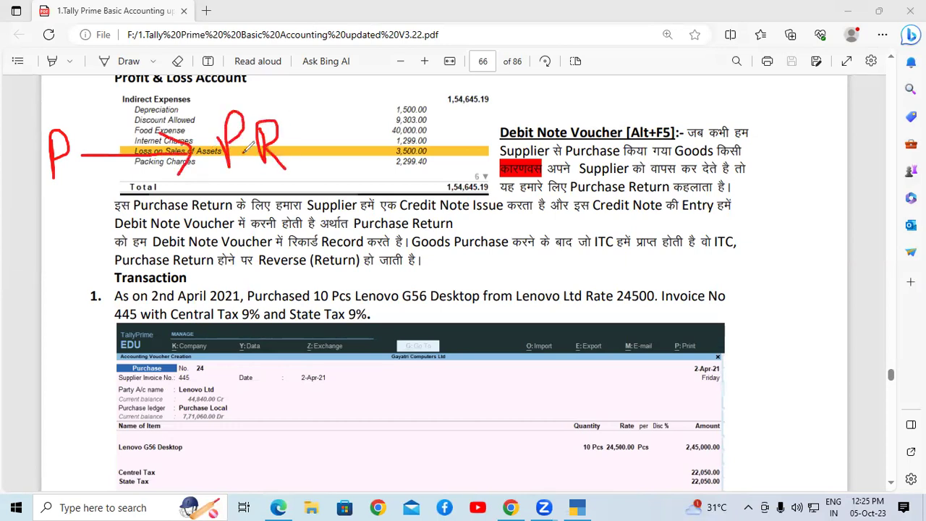
{"action": "mouse_move", "coordinate": [84, 234]}
{"action": "left_mouse_down"}
{"action": "mouse_move", "coordinate": [62, 236]}
{"action": "mouse_move", "coordinate": [71, 266]}
{"action": "left_mouse_up"}
{"action": "left_click_drag", "start_coordinate": [103, 250], "coordinate": [219, 230]}
{"action": "mouse_move", "coordinate": [134, 226]}
{"action": "left_mouse_down"}
{"action": "mouse_move", "coordinate": [100, 250]}
{"action": "mouse_move", "coordinate": [133, 264]}
{"action": "left_mouse_up"}
{"action": "mouse_move", "coordinate": [266, 209]}
{"action": "left_mouse_down"}
{"action": "mouse_move", "coordinate": [243, 244]}
{"action": "mouse_move", "coordinate": [297, 240]}
{"action": "mouse_move", "coordinate": [302, 211]}
{"action": "mouse_move", "coordinate": [322, 237]}
{"action": "left_mouse_up"}
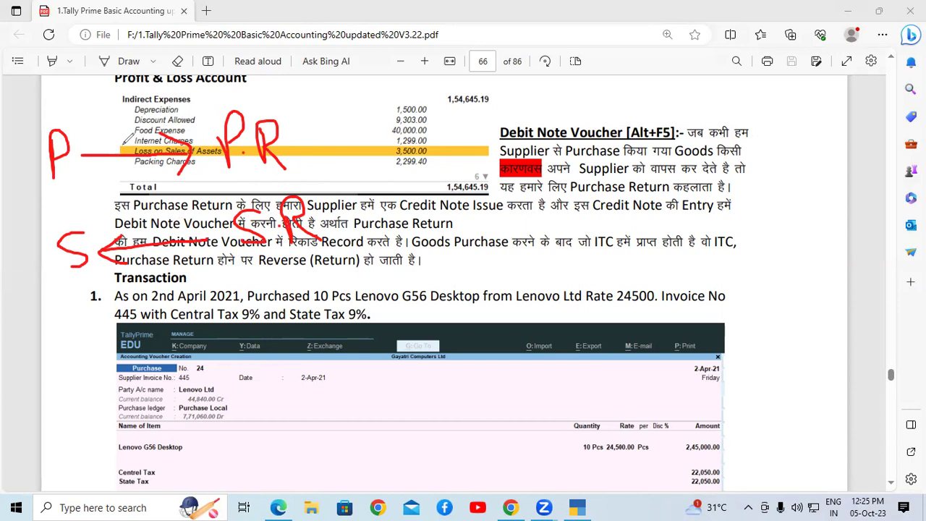
Step: Draw an arrow from P.R and handwrite "Debit Note" beside it
{"action": "left_click_drag", "start_coordinate": [312, 142], "coordinate": [387, 155]}
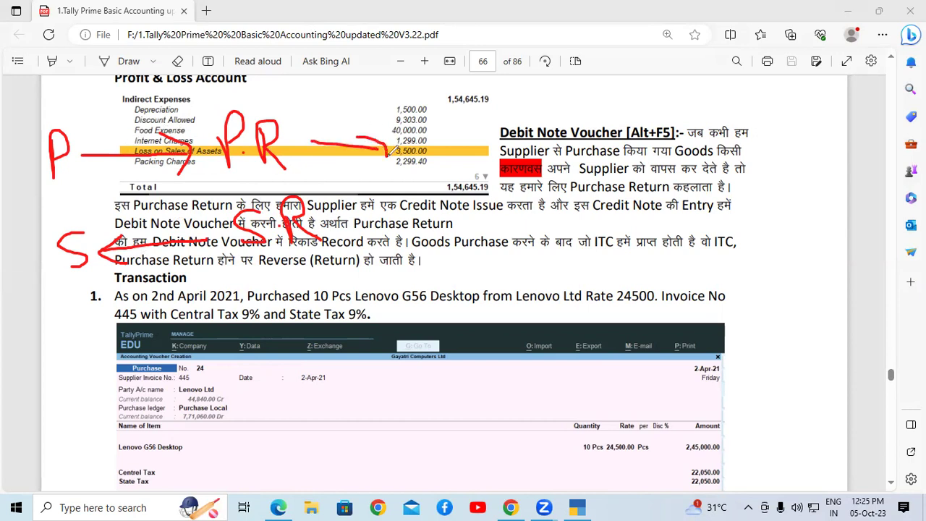
{"action": "left_click_drag", "start_coordinate": [432, 125], "coordinate": [431, 155]}
{"action": "mouse_move", "coordinate": [432, 124]}
{"action": "left_mouse_down"}
{"action": "mouse_move", "coordinate": [450, 138]}
{"action": "mouse_move", "coordinate": [434, 155]}
{"action": "left_mouse_up"}
{"action": "mouse_move", "coordinate": [452, 142]}
{"action": "left_mouse_down"}
{"action": "mouse_move", "coordinate": [467, 141]}
{"action": "mouse_move", "coordinate": [484, 111]}
{"action": "mouse_move", "coordinate": [503, 134]}
{"action": "mouse_move", "coordinate": [493, 132]}
{"action": "left_mouse_up"}
{"action": "left_click_drag", "start_coordinate": [514, 133], "coordinate": [516, 148]}
{"action": "left_click", "coordinate": [510, 120]}
{"action": "mouse_move", "coordinate": [535, 108]}
{"action": "left_mouse_down"}
{"action": "mouse_move", "coordinate": [541, 149]}
{"action": "mouse_move", "coordinate": [554, 126]}
{"action": "left_mouse_up"}
{"action": "mouse_move", "coordinate": [589, 136]}
{"action": "left_mouse_down"}
{"action": "mouse_move", "coordinate": [620, 101]}
{"action": "mouse_move", "coordinate": [624, 140]}
{"action": "mouse_move", "coordinate": [637, 135]}
{"action": "mouse_move", "coordinate": [644, 144]}
{"action": "mouse_move", "coordinate": [651, 120]}
{"action": "left_mouse_up"}
{"action": "left_click_drag", "start_coordinate": [648, 124], "coordinate": [663, 116]}
Step: Draw an arrow from S.R to a handwritten "Credit Note", add "Voucher" to both notes, and clear the annotations
{"action": "left_click_drag", "start_coordinate": [350, 233], "coordinate": [452, 247]}
{"action": "left_click_drag", "start_coordinate": [496, 193], "coordinate": [487, 246]}
{"action": "left_click_drag", "start_coordinate": [517, 217], "coordinate": [540, 246]}
{"action": "left_click_drag", "start_coordinate": [541, 215], "coordinate": [563, 239]}
{"action": "mouse_move", "coordinate": [583, 177]}
{"action": "left_mouse_down"}
{"action": "mouse_move", "coordinate": [573, 230]}
{"action": "mouse_move", "coordinate": [559, 222]}
{"action": "left_mouse_up"}
{"action": "left_click_drag", "start_coordinate": [602, 208], "coordinate": [606, 230]}
{"action": "mouse_move", "coordinate": [613, 198]}
{"action": "left_mouse_down"}
{"action": "mouse_move", "coordinate": [627, 192]}
{"action": "mouse_move", "coordinate": [612, 217]}
{"action": "left_mouse_up"}
{"action": "mouse_move", "coordinate": [644, 174]}
{"action": "left_mouse_down"}
{"action": "mouse_move", "coordinate": [646, 218]}
{"action": "mouse_move", "coordinate": [683, 205]}
{"action": "mouse_move", "coordinate": [687, 156]}
{"action": "left_mouse_up"}
{"action": "mouse_move", "coordinate": [696, 171]}
{"action": "left_mouse_down"}
{"action": "mouse_move", "coordinate": [715, 174]}
{"action": "mouse_move", "coordinate": [731, 210]}
{"action": "left_mouse_up"}
{"action": "mouse_move", "coordinate": [722, 187]}
{"action": "left_mouse_down"}
{"action": "mouse_move", "coordinate": [768, 177]}
{"action": "mouse_move", "coordinate": [793, 193]}
{"action": "left_mouse_up"}
{"action": "mouse_move", "coordinate": [701, 103]}
{"action": "left_mouse_down"}
{"action": "mouse_move", "coordinate": [730, 107]}
{"action": "mouse_move", "coordinate": [790, 87]}
{"action": "mouse_move", "coordinate": [798, 109]}
{"action": "mouse_move", "coordinate": [846, 72]}
{"action": "left_mouse_up"}
{"action": "mouse_move", "coordinate": [810, 163]}
{"action": "left_mouse_down"}
{"action": "mouse_move", "coordinate": [826, 142]}
{"action": "mouse_move", "coordinate": [866, 140]}
{"action": "mouse_move", "coordinate": [878, 91]}
{"action": "mouse_move", "coordinate": [894, 124]}
{"action": "mouse_move", "coordinate": [916, 97]}
{"action": "mouse_move", "coordinate": [878, 100]}
{"action": "left_mouse_up"}
{"action": "mouse_move", "coordinate": [789, 72]}
{"action": "left_mouse_down"}
{"action": "mouse_move", "coordinate": [809, 55]}
{"action": "mouse_move", "coordinate": [785, 56]}
{"action": "mouse_move", "coordinate": [797, 80]}
{"action": "left_mouse_up"}
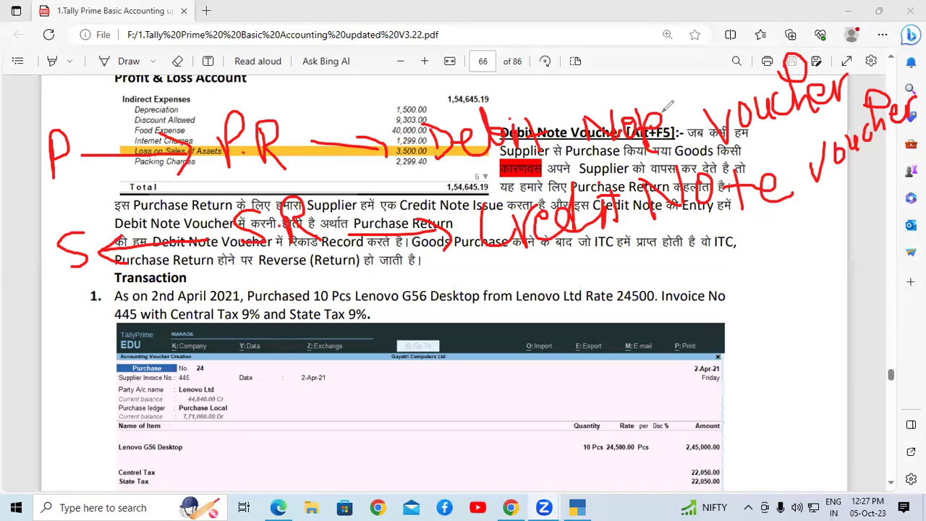
{"action": "key", "text": "Escape"}
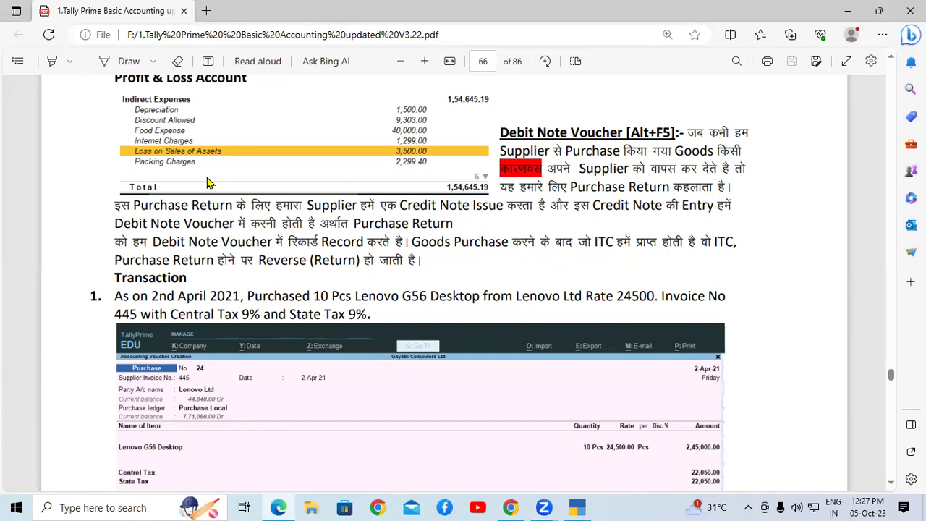
Step: Bring the first transaction into view, switch to TallyPrime and start a new purchase voucher
{"action": "scroll", "coordinate": [391, 251], "scroll_direction": "down", "scroll_amount": 3}
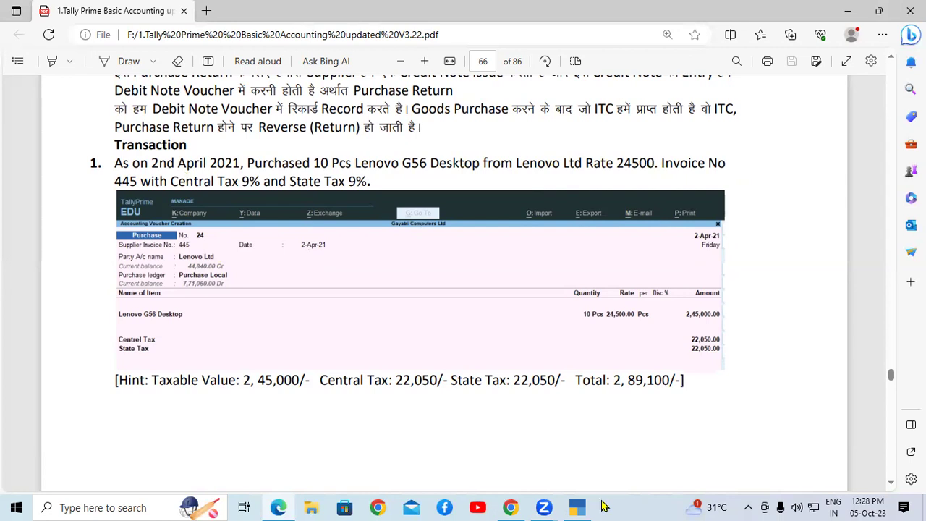
{"action": "left_click", "coordinate": [579, 507]}
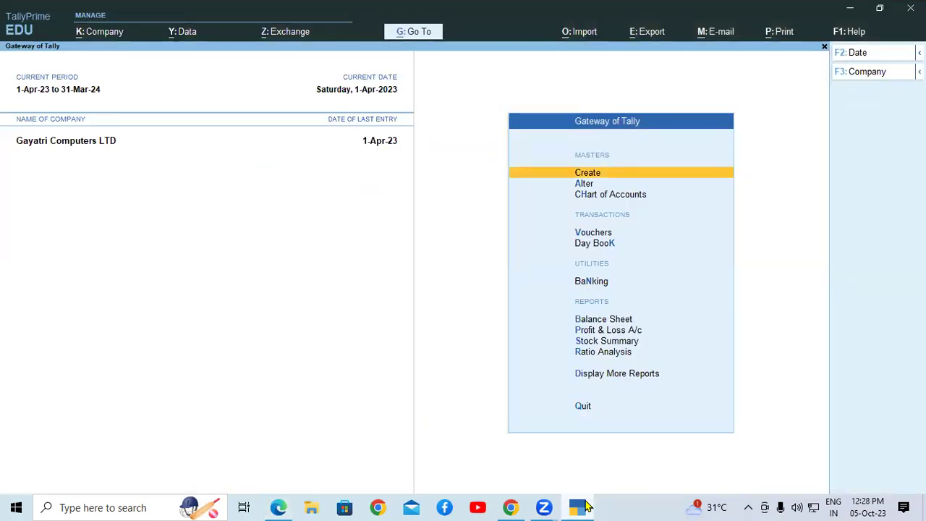
{"action": "key", "text": "v"}
{"action": "key", "text": "F9"}
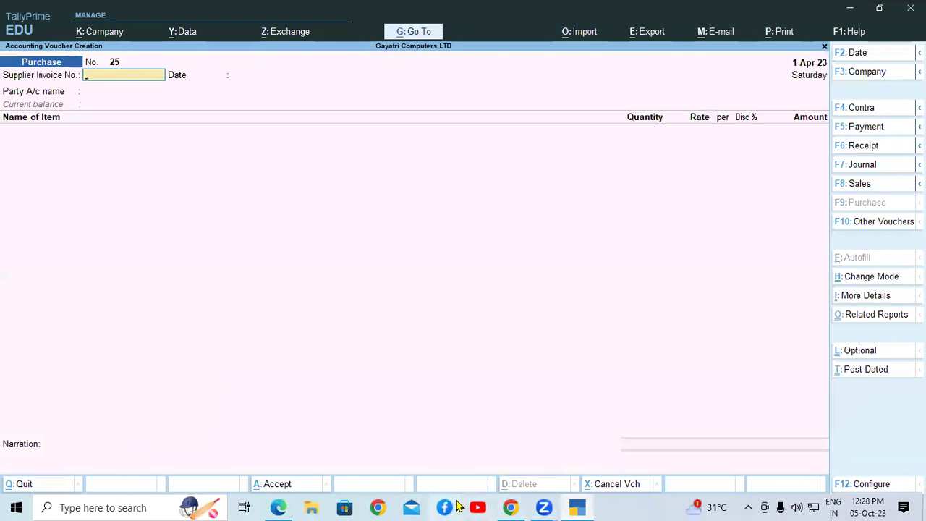
Step: Check the transaction in the PDF, enter supplier invoice number 445 in the TallyPrime voucher, and filter the party accounts by "LE"
{"action": "left_click", "coordinate": [579, 506]}
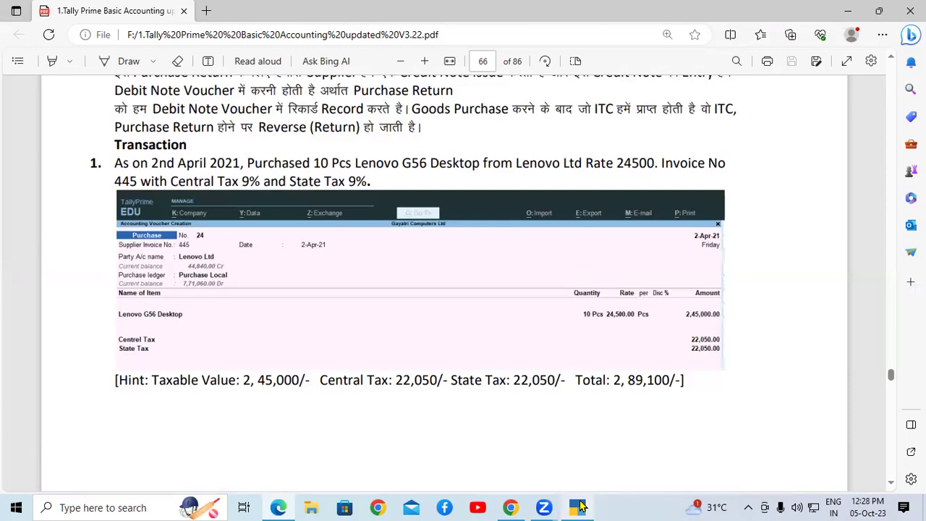
{"action": "left_click", "coordinate": [579, 506]}
{"action": "type", "text": "445"}
{"action": "key", "text": "Return"}
{"action": "key", "text": "Return"}
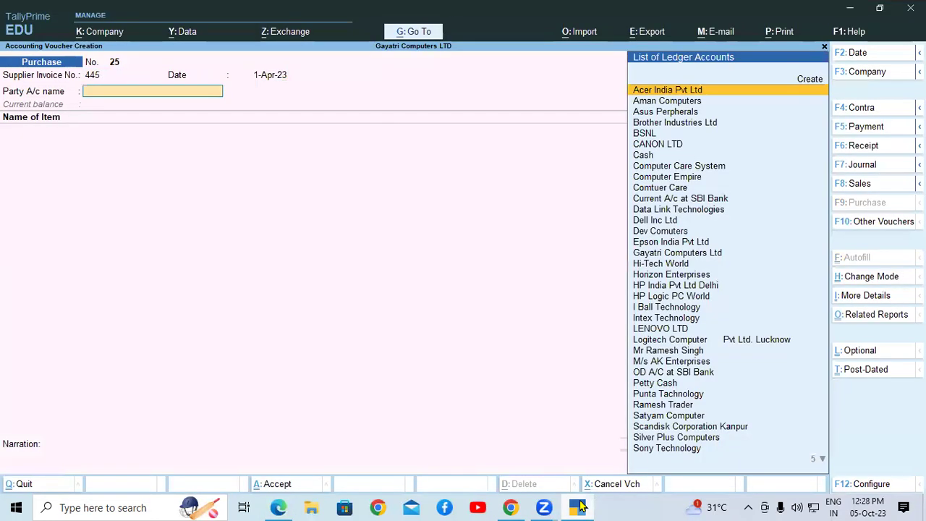
{"action": "type", "text": "LE"}
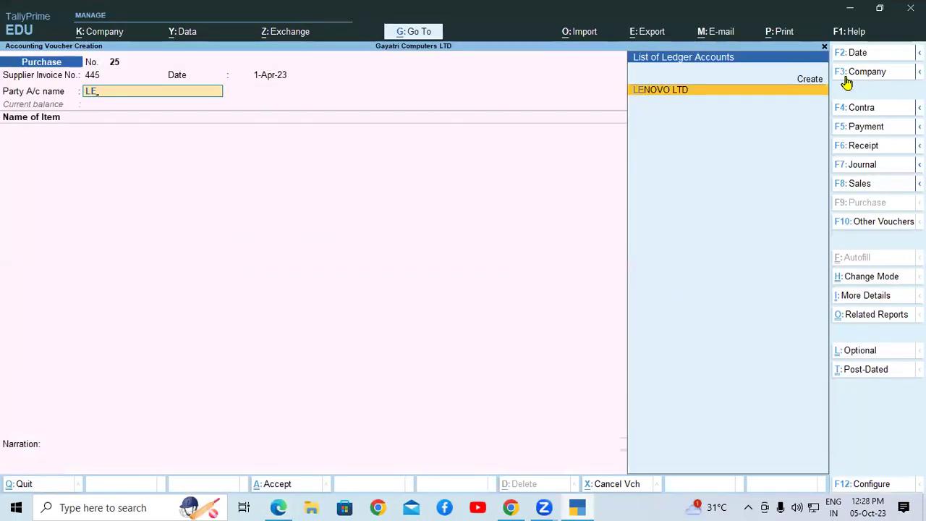
Step: Open the voucher mode choices, confirm a mode, and abandon the unfinished purchase voucher
{"action": "left_click", "coordinate": [889, 284]}
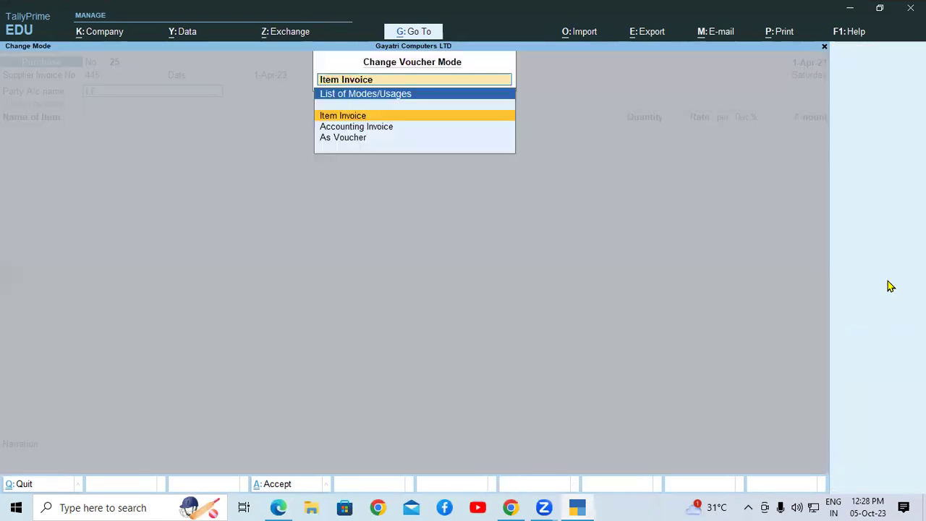
{"action": "left_click", "coordinate": [383, 124]}
{"action": "key", "text": "Return"}
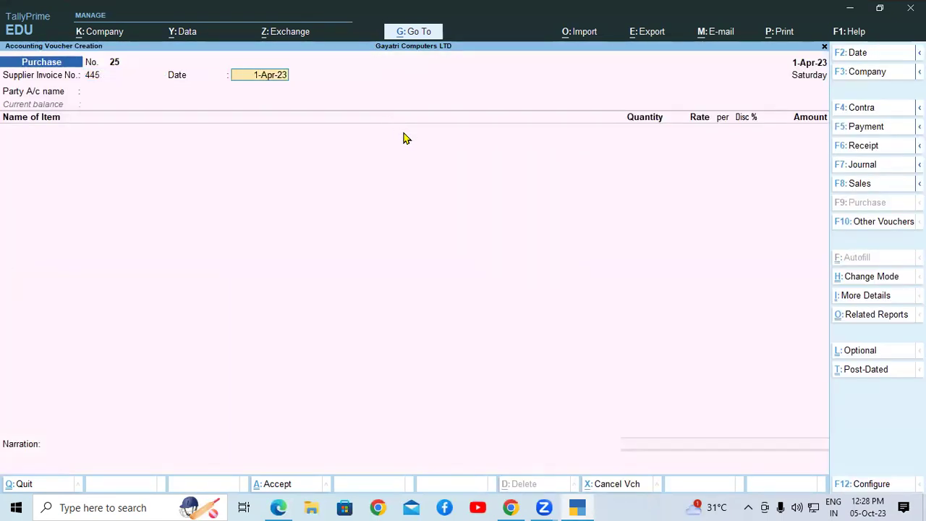
{"action": "key", "text": "Escape"}
{"action": "key", "text": "Escape"}
{"action": "key", "text": "y"}
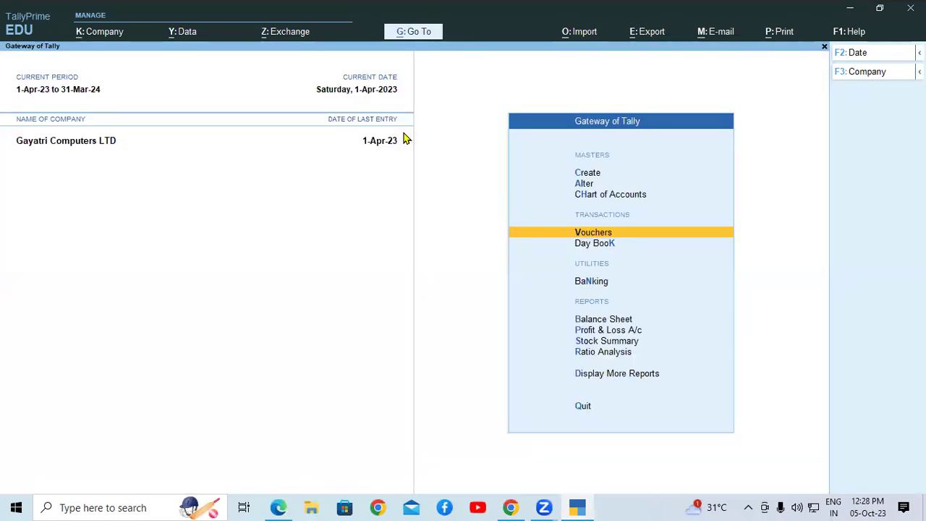
Step: Review the company's period and accept it as 1-4-2023 to 31-3-2024
{"action": "key", "text": "F2"}
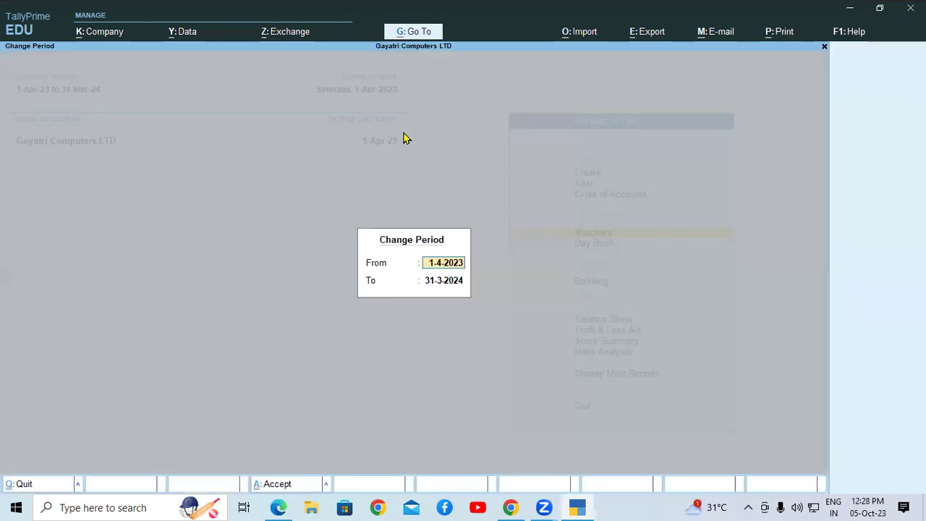
{"action": "key", "text": "Return"}
{"action": "key", "text": "Return"}
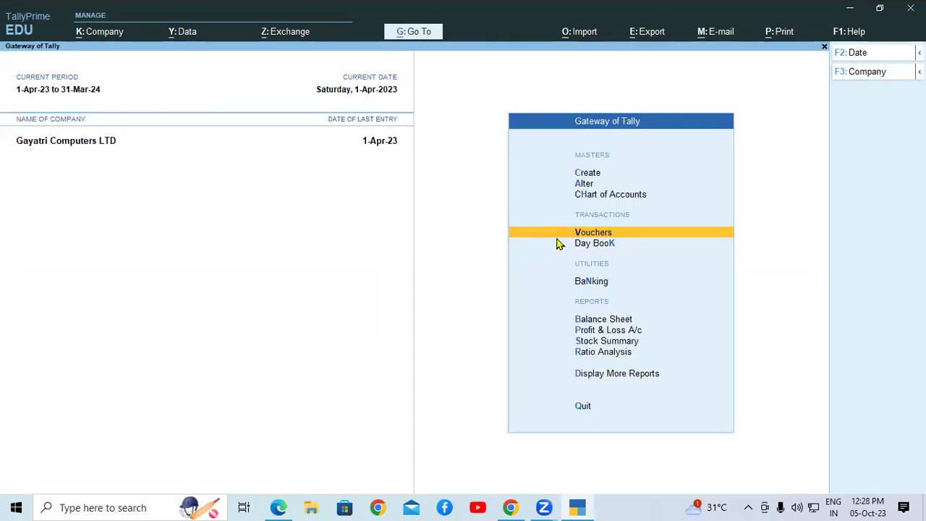
{"action": "key", "text": "alt+Tab"}
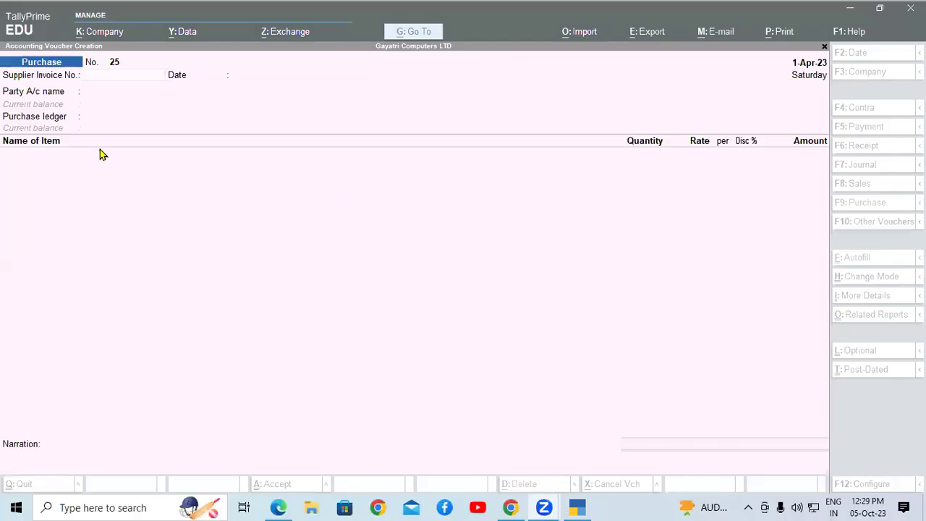
Step: Examine the "Select common Ledger Account for Item Allocation" option in the voucher configuration, circle it temporarily, and accept the configuration
{"action": "left_click", "coordinate": [84, 126]}
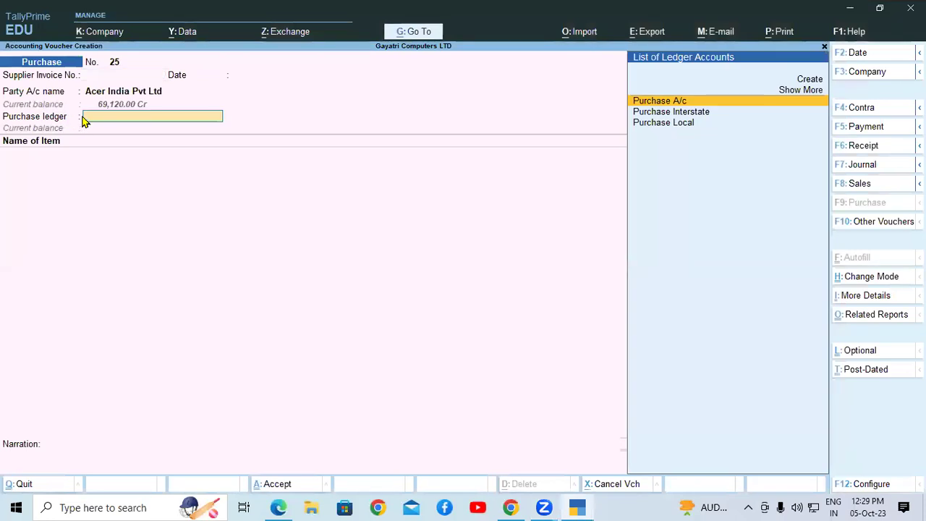
{"action": "key", "text": "F12"}
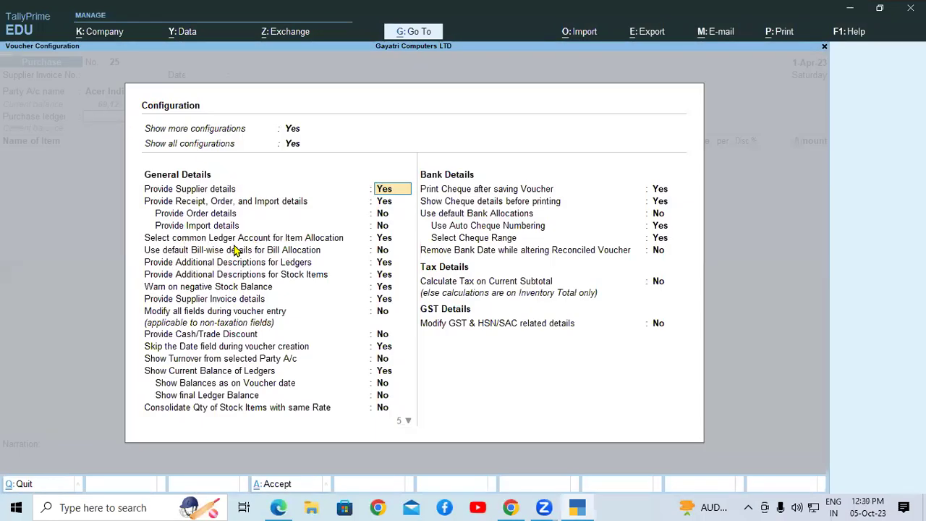
{"action": "left_click", "coordinate": [384, 242]}
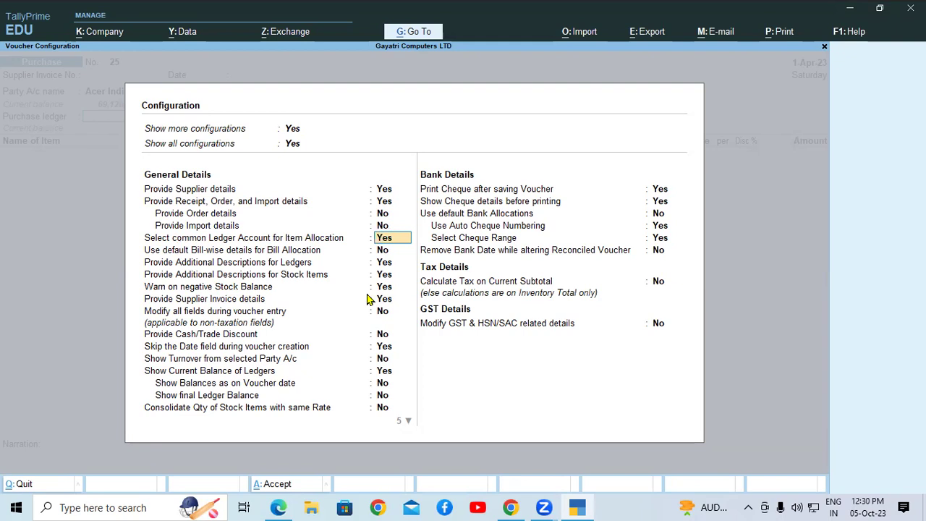
{"action": "left_click", "coordinate": [676, 438]}
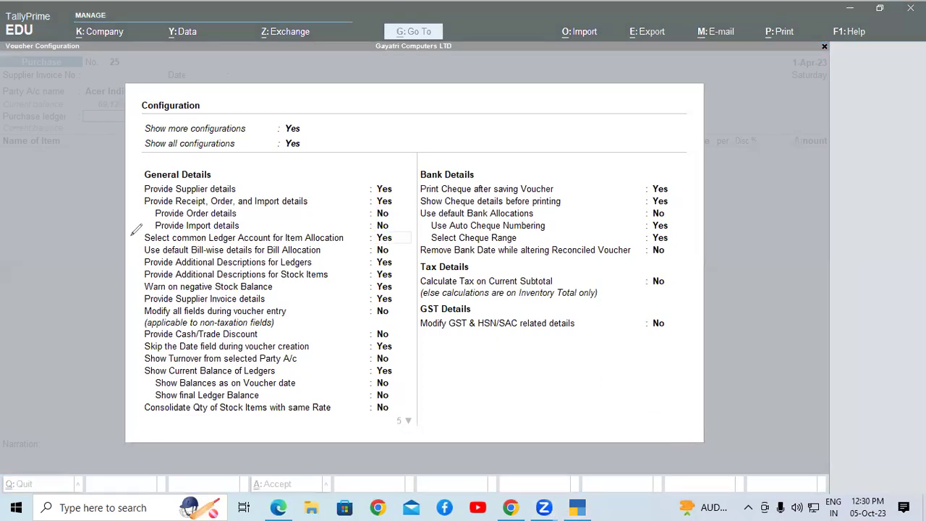
{"action": "mouse_move", "coordinate": [128, 240]}
{"action": "left_mouse_down"}
{"action": "mouse_move", "coordinate": [365, 246]}
{"action": "mouse_move", "coordinate": [411, 233]}
{"action": "mouse_move", "coordinate": [274, 221]}
{"action": "mouse_move", "coordinate": [156, 229]}
{"action": "mouse_move", "coordinate": [144, 239]}
{"action": "left_mouse_up"}
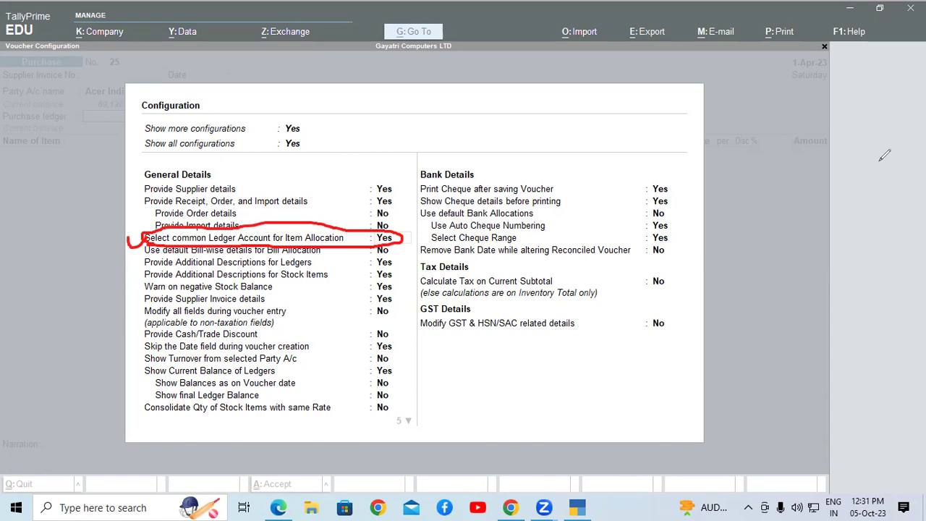
{"action": "left_click", "coordinate": [693, 435]}
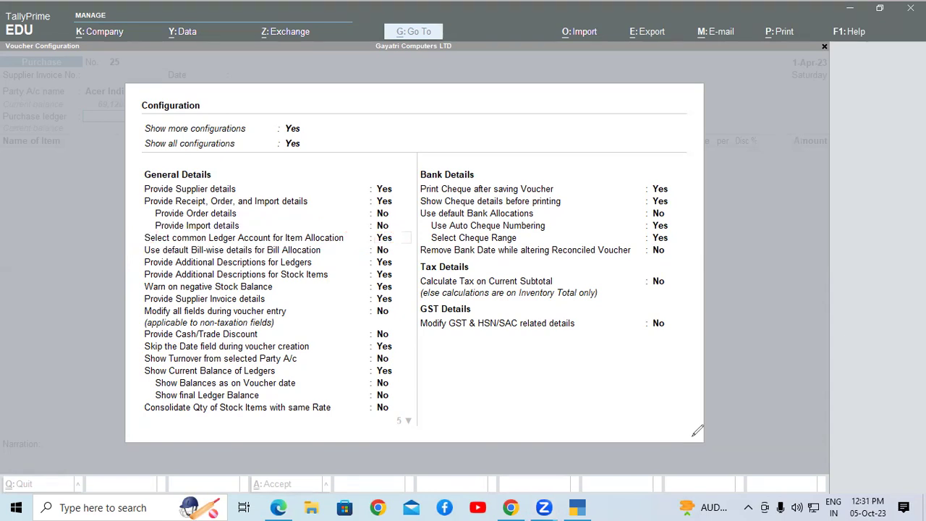
{"action": "left_click", "coordinate": [677, 104]}
{"action": "key", "text": "BackSpace"}
{"action": "key", "text": "ctrl+a"}
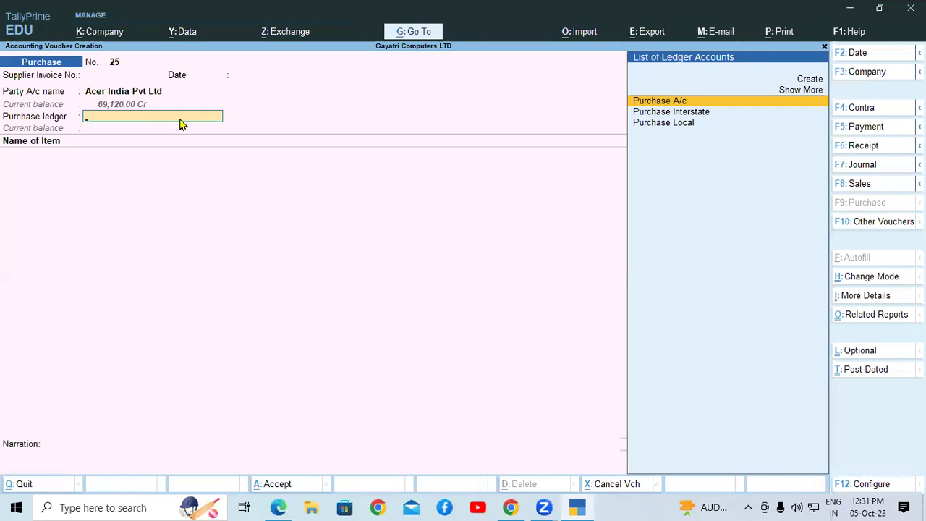
Step: Enter supplier invoice number 445 in the purchase voucher and accept 1-Apr-23 as its date
{"action": "left_click", "coordinate": [116, 87]}
{"action": "left_click", "coordinate": [113, 76]}
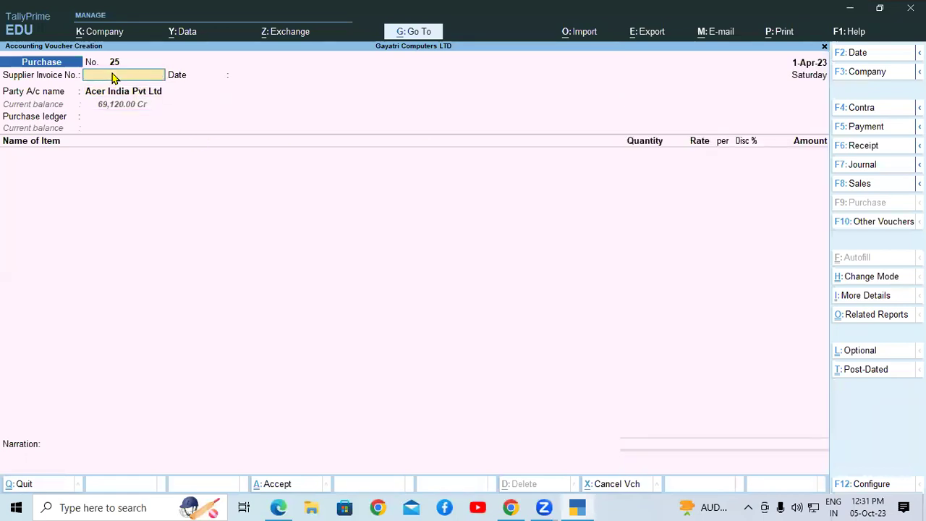
{"action": "type", "text": "445"}
{"action": "key", "text": "Return"}
{"action": "key", "text": "Return"}
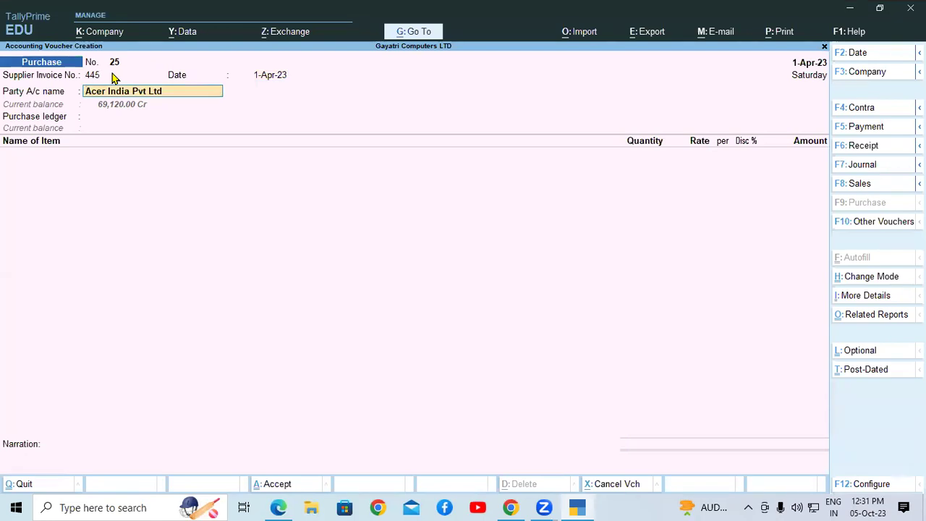
Step: Set the party account to LENOVO LTD, accept its receipt and party details, and choose Purchase Local as the purchase ledger
{"action": "type", "text": "LE"}
{"action": "key", "text": "Return"}
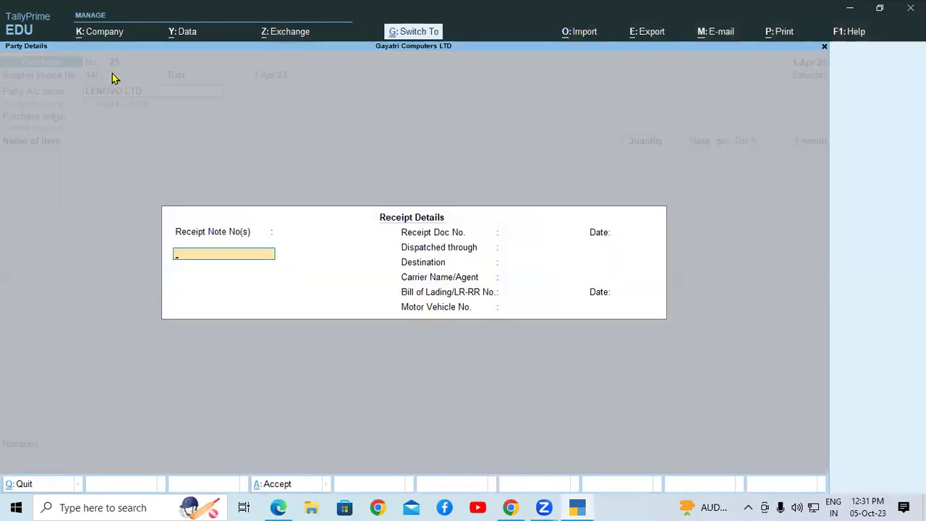
{"action": "key", "text": "ctrl+a"}
{"action": "key", "text": "ctrl+a"}
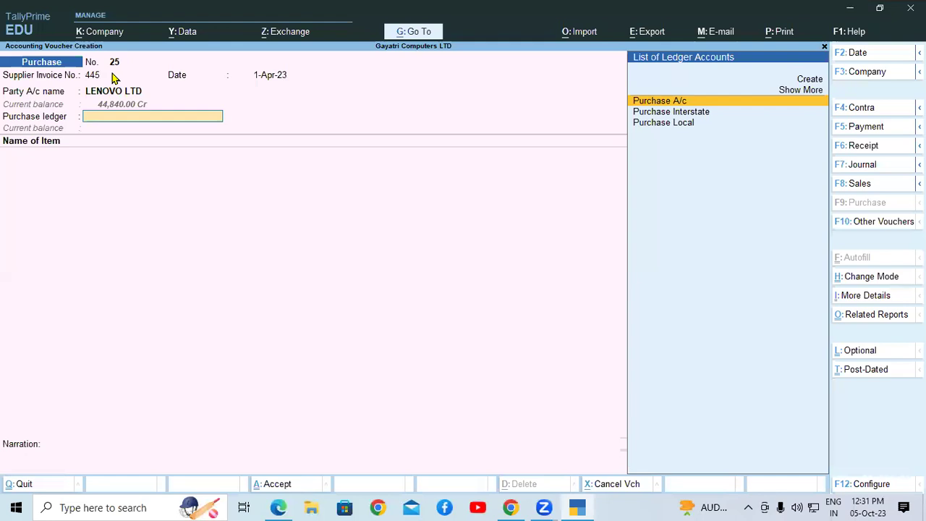
{"action": "key", "text": "Down"}
{"action": "key", "text": "Down"}
{"action": "key", "text": "Return"}
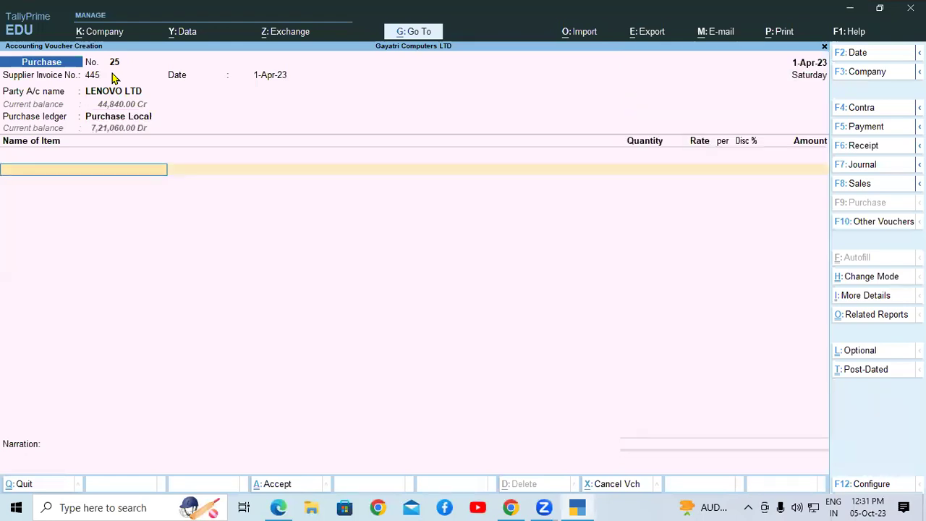
Step: Add the stock item LENOVO G56 DESKTOP to the voucher and open its item allocations
{"action": "type", "text": "LE"}
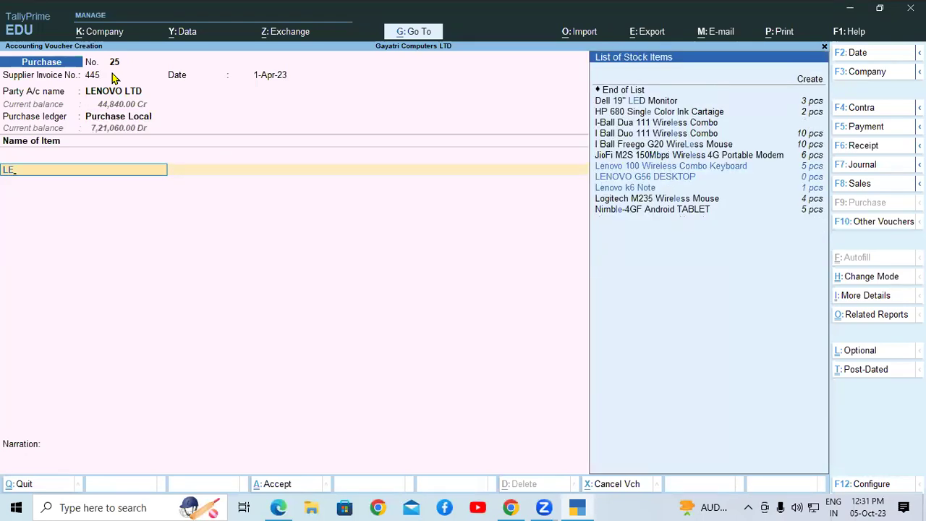
{"action": "key", "text": "Down"}
{"action": "key", "text": "Up"}
{"action": "key", "text": "Return"}
{"action": "key", "text": "Return"}
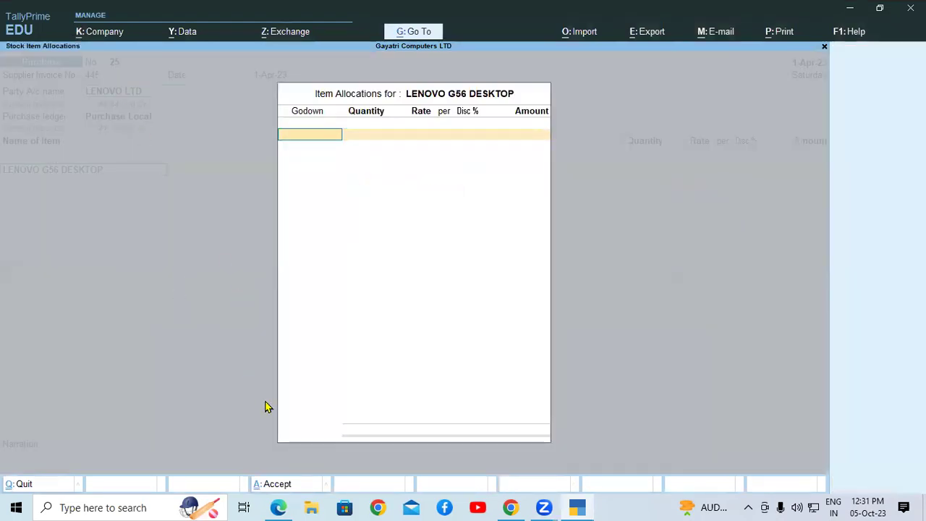
Step: Check the purchase details in the PDF, then allocate 10 pcs at a rate of 24500 to the Shop godown in TallyPrime
{"action": "left_click", "coordinate": [278, 507]}
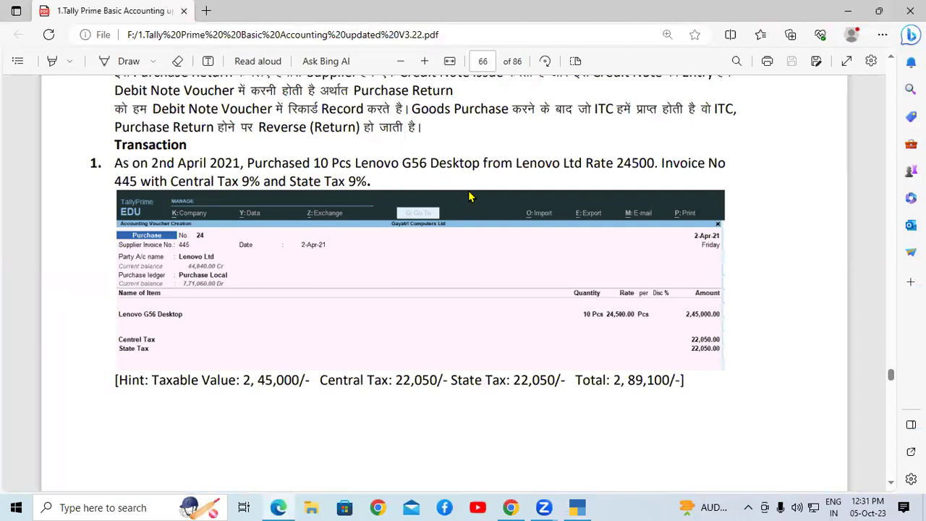
{"action": "left_click", "coordinate": [577, 507]}
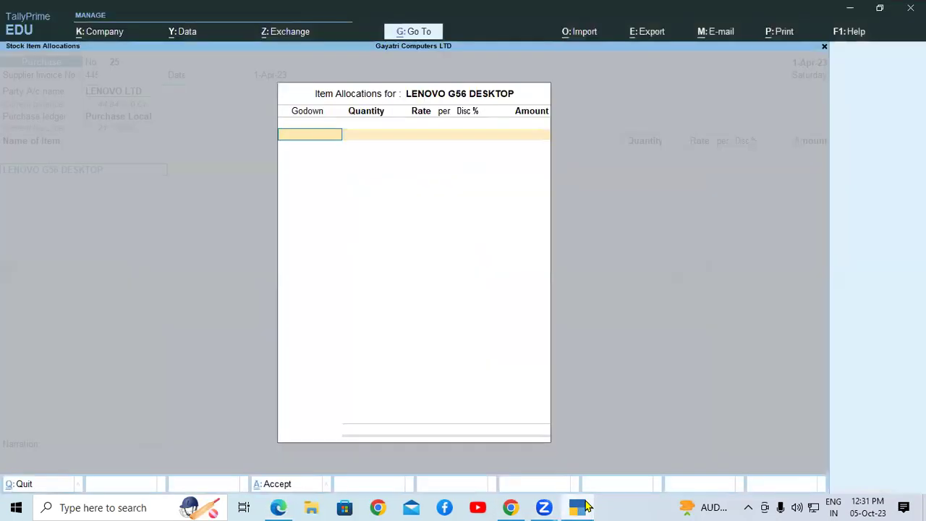
{"action": "key", "text": "Return"}
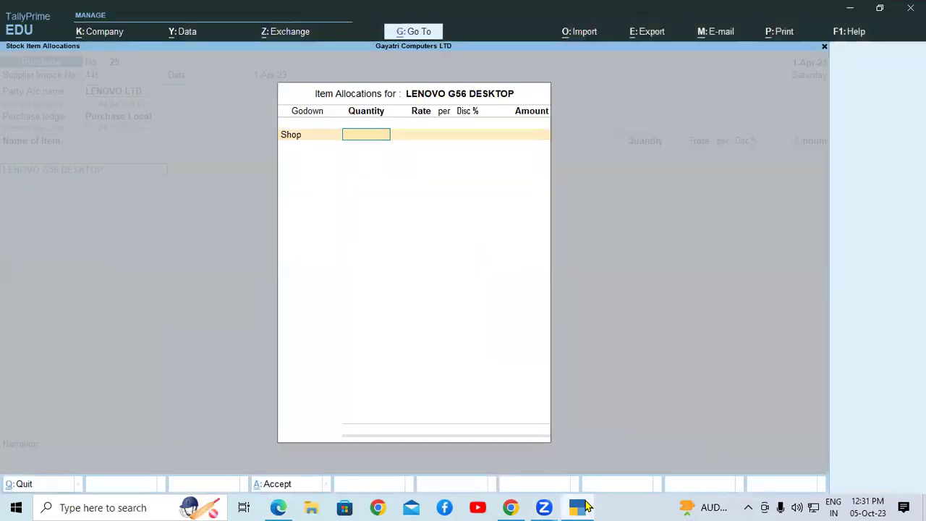
{"action": "type", "text": "10"}
{"action": "key", "text": "Return"}
{"action": "type", "text": "24500"}
{"action": "key", "text": "Return"}
{"action": "key", "text": "Return"}
{"action": "key", "text": "Return"}
{"action": "key", "text": "Return"}
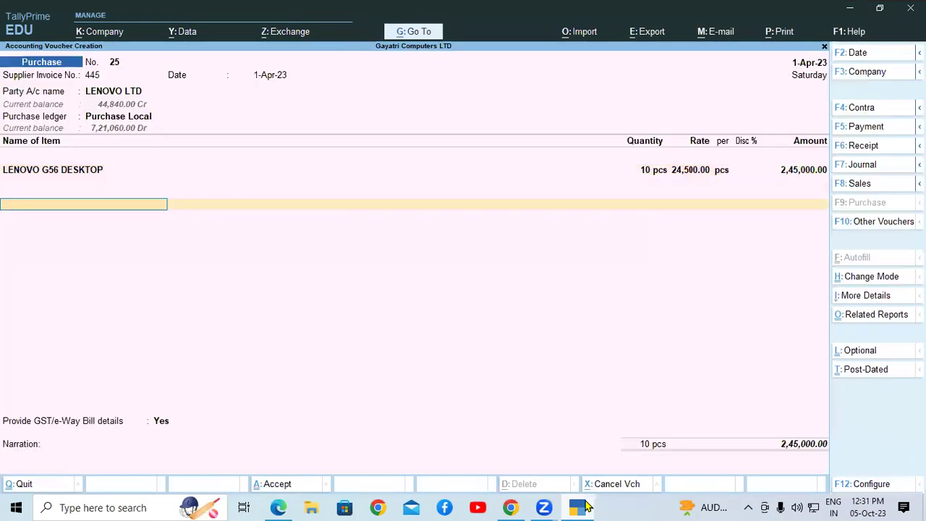
Step: Add the CGST and SGST tax ledgers to the purchase voucher beneath the stock item
{"action": "type", "text": "CG"}
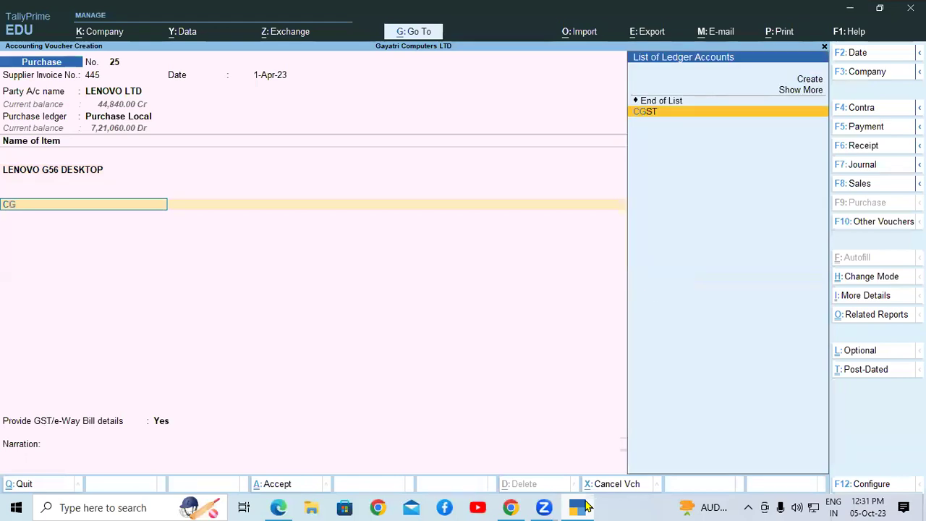
{"action": "key", "text": "Return"}
{"action": "key", "text": "Return"}
{"action": "key", "text": "Return"}
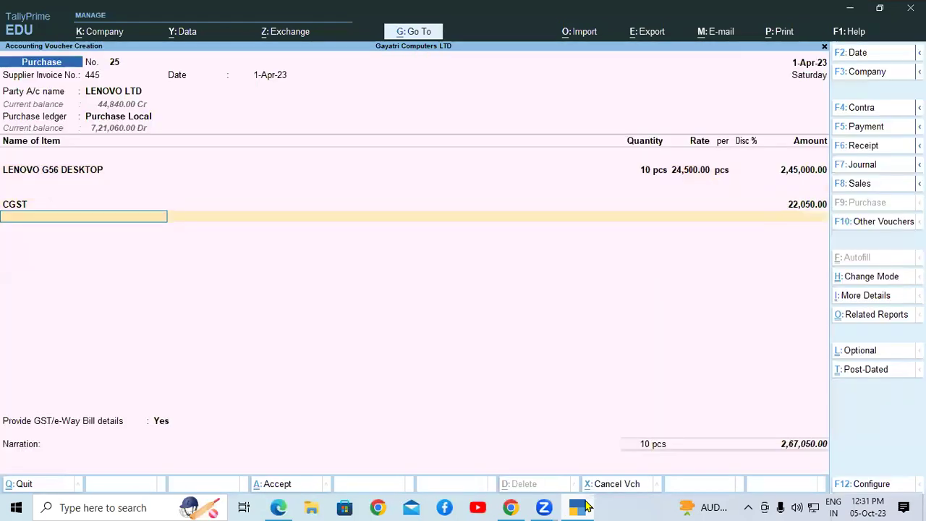
{"action": "type", "text": "SG"}
{"action": "key", "text": "Return"}
{"action": "key", "text": "Return"}
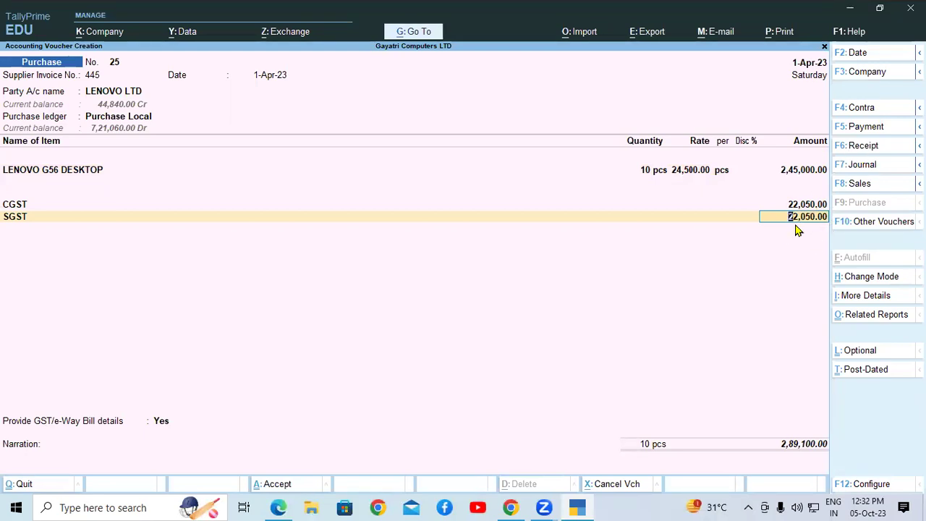
{"action": "left_click", "coordinate": [709, 434]}
{"action": "left_click_drag", "start_coordinate": [524, 283], "coordinate": [546, 330]}
{"action": "mouse_move", "coordinate": [537, 276]}
{"action": "left_mouse_down"}
{"action": "mouse_move", "coordinate": [580, 304]}
{"action": "mouse_move", "coordinate": [641, 295]}
{"action": "left_mouse_up"}
{"action": "left_click_drag", "start_coordinate": [667, 264], "coordinate": [680, 320]}
{"action": "mouse_move", "coordinate": [688, 282]}
{"action": "left_mouse_down"}
{"action": "mouse_move", "coordinate": [702, 309]}
{"action": "mouse_move", "coordinate": [706, 280]}
{"action": "left_mouse_up"}
{"action": "mouse_move", "coordinate": [768, 254]}
{"action": "left_mouse_down"}
{"action": "mouse_move", "coordinate": [752, 262]}
{"action": "mouse_move", "coordinate": [770, 253]}
{"action": "left_mouse_up"}
{"action": "left_click_drag", "start_coordinate": [477, 368], "coordinate": [842, 316]}
{"action": "left_click_drag", "start_coordinate": [641, 371], "coordinate": [656, 414]}
{"action": "mouse_move", "coordinate": [728, 359]}
{"action": "left_mouse_down"}
{"action": "mouse_move", "coordinate": [753, 346]}
{"action": "mouse_move", "coordinate": [685, 461]}
{"action": "left_mouse_up"}
{"action": "left_click_drag", "start_coordinate": [769, 197], "coordinate": [798, 336]}
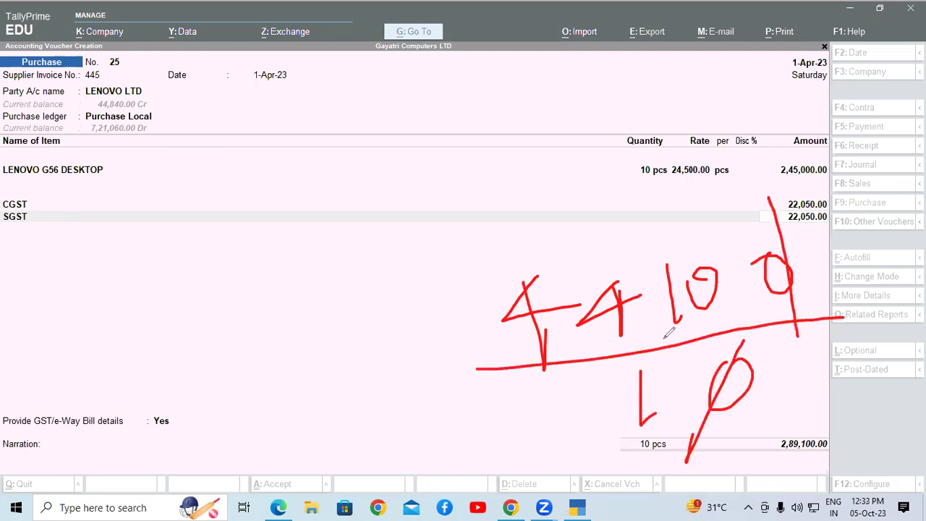
{"action": "mouse_move", "coordinate": [734, 277]}
{"action": "left_mouse_down"}
{"action": "mouse_move", "coordinate": [568, 196]}
{"action": "mouse_move", "coordinate": [489, 321]}
{"action": "mouse_move", "coordinate": [606, 369]}
{"action": "mouse_move", "coordinate": [710, 282]}
{"action": "left_mouse_up"}
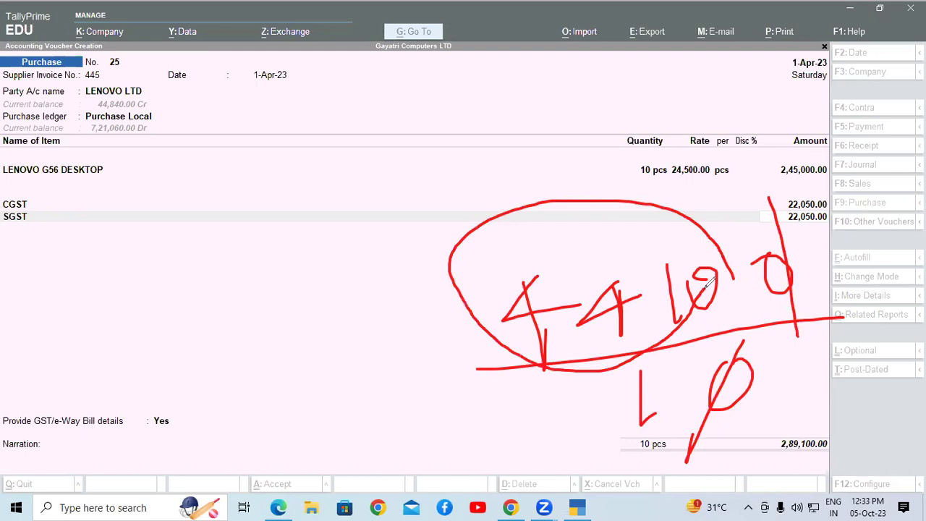
{"action": "left_click", "coordinate": [502, 136]}
{"action": "left_click", "coordinate": [633, 232]}
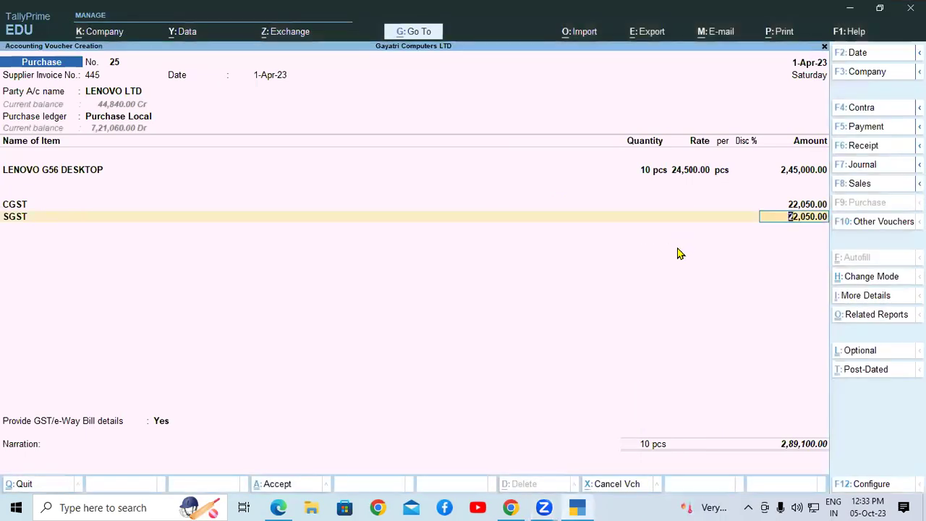
Step: Accept the SGST amount, end the ledger entries and set Provide GST/e-Way Bill details to No
{"action": "key", "text": "Return"}
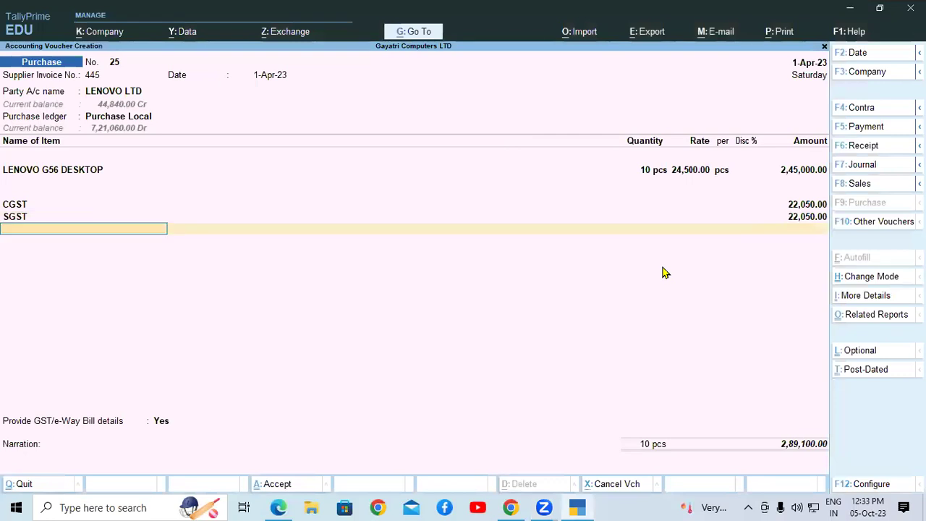
{"action": "key", "text": "Return"}
{"action": "key", "text": "Up"}
{"action": "key", "text": "Return"}
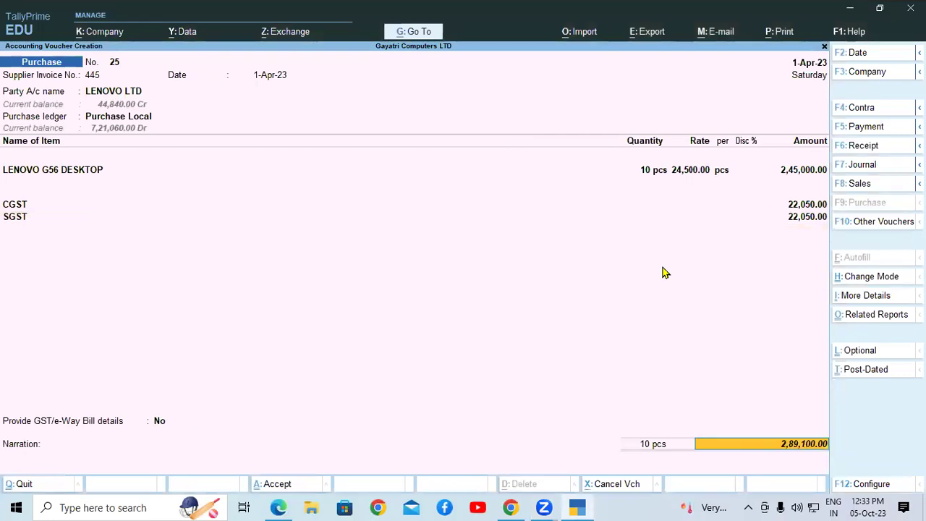
Step: Accept the bill-wise details for LENOVO LTD with New Ref 445 and save the purchase voucher
{"action": "key", "text": "Return"}
{"action": "key", "text": "Return"}
{"action": "key", "text": "Return"}
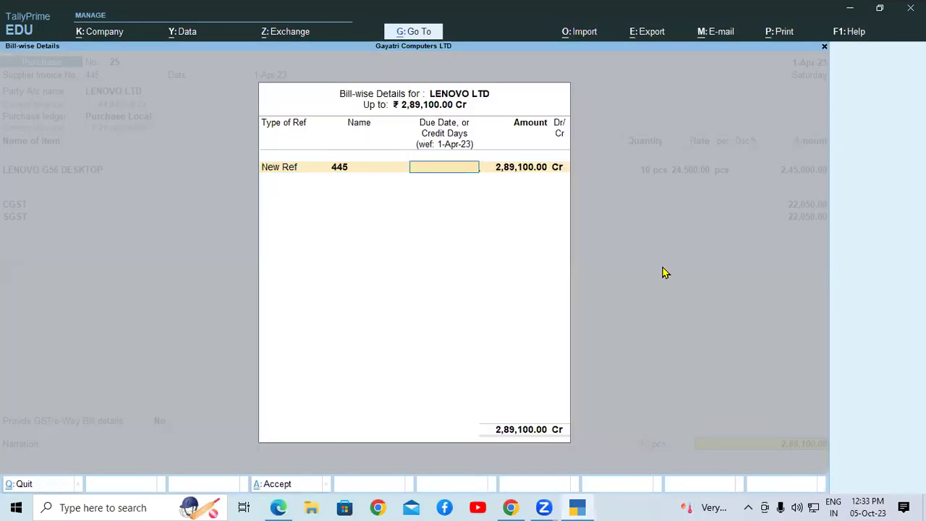
{"action": "key", "text": "Return"}
{"action": "key", "text": "Return"}
{"action": "key", "text": "Return"}
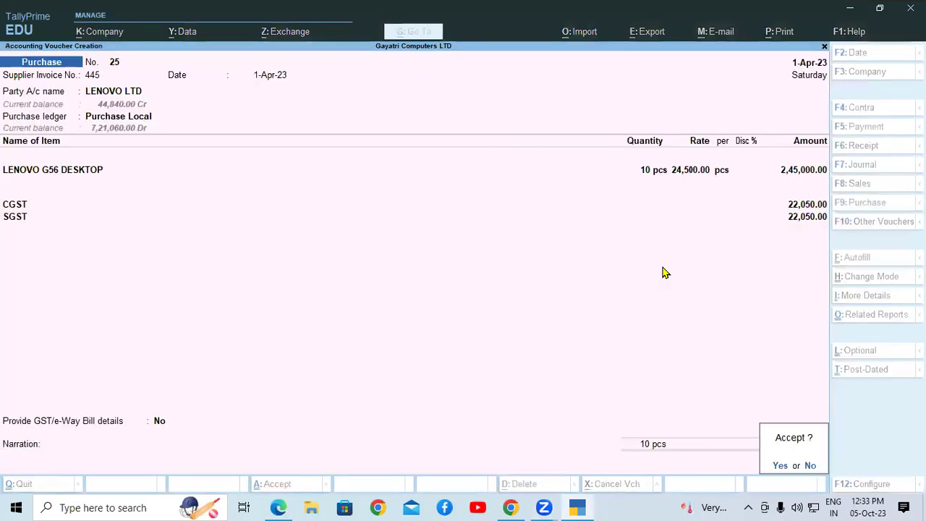
{"action": "key", "text": "Return"}
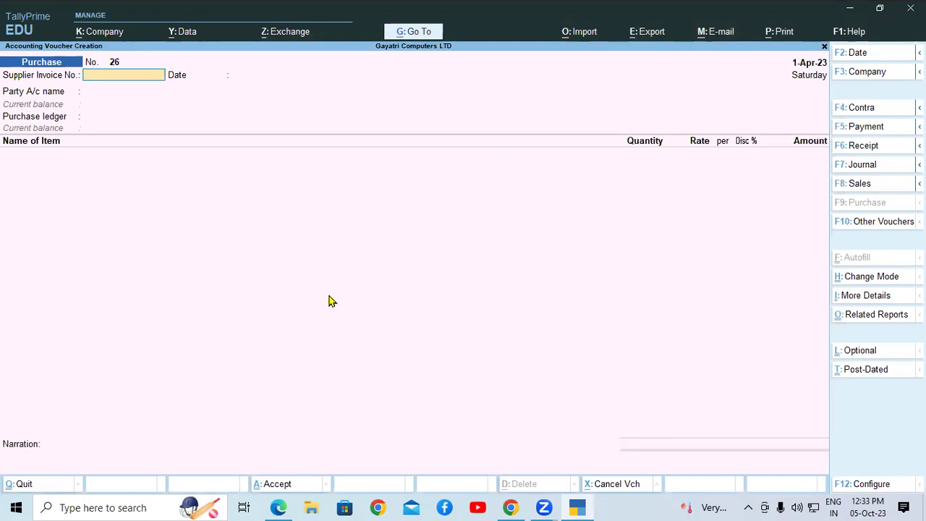
Step: Switch to the PDF in Edge and read exercise 2 on page 67 about returning damaged Lenovo G56 desktops
{"action": "left_click", "coordinate": [278, 507]}
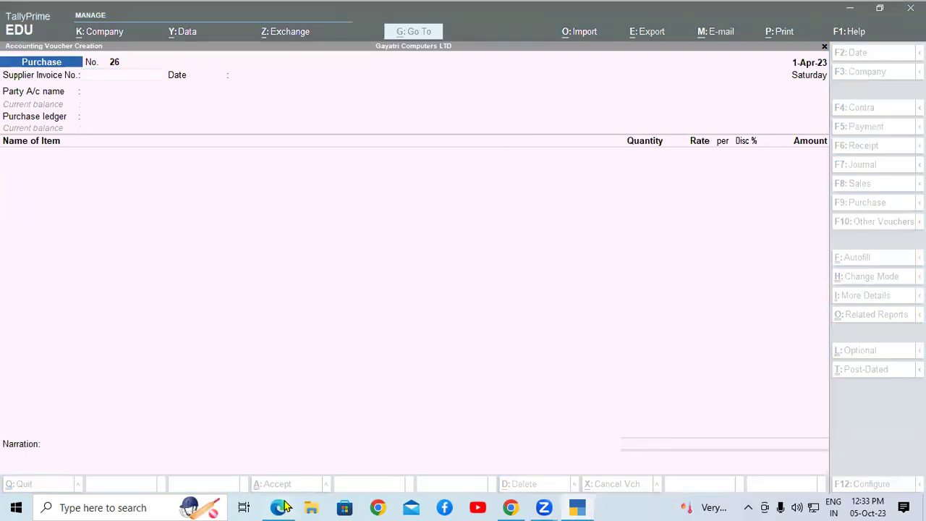
{"action": "scroll", "coordinate": [358, 290], "scroll_direction": "down", "scroll_amount": 5}
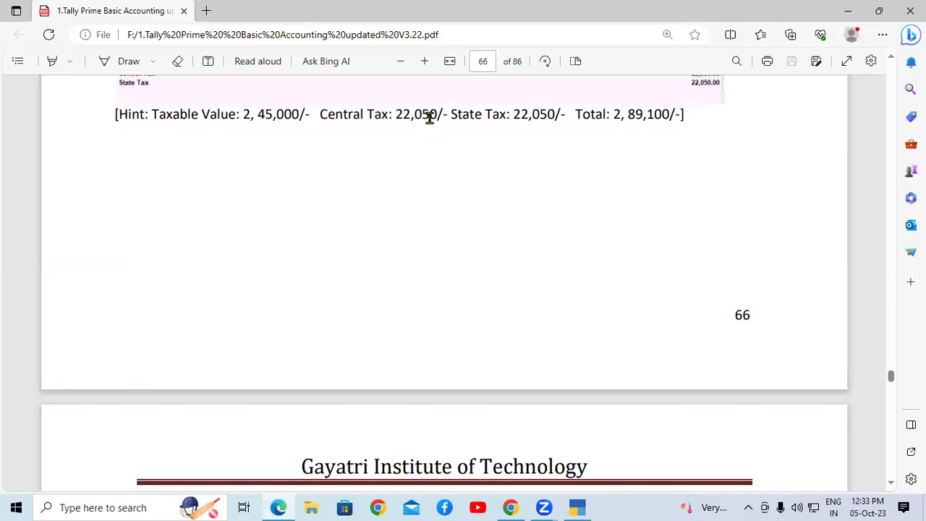
{"action": "scroll", "coordinate": [473, 181], "scroll_direction": "down", "scroll_amount": 5}
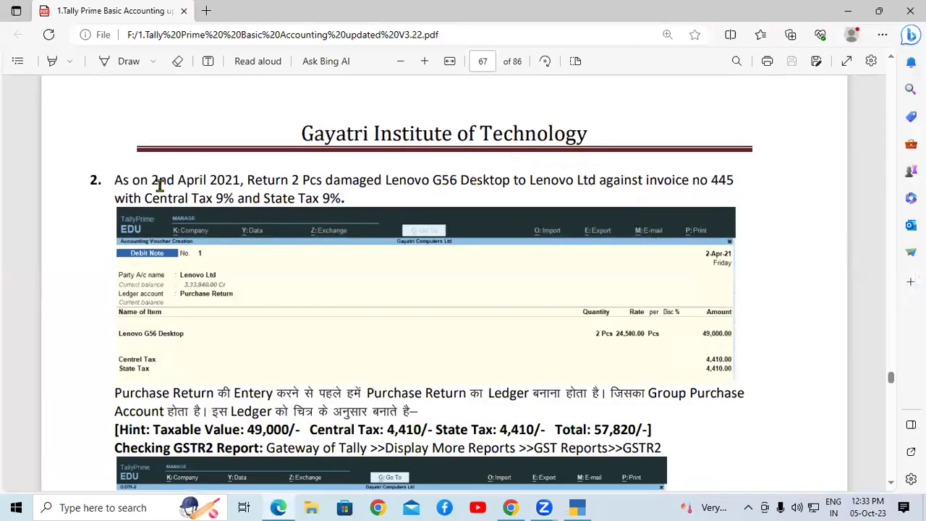
{"action": "left_click_drag", "start_coordinate": [292, 179], "coordinate": [337, 181]}
{"action": "left_click", "coordinate": [451, 175]}
{"action": "left_click_drag", "start_coordinate": [435, 180], "coordinate": [586, 182]}
{"action": "left_click", "coordinate": [727, 193]}
Step: Switch back to TallyPrime and change the voucher type from the list to Debit Note
{"action": "left_click", "coordinate": [576, 507]}
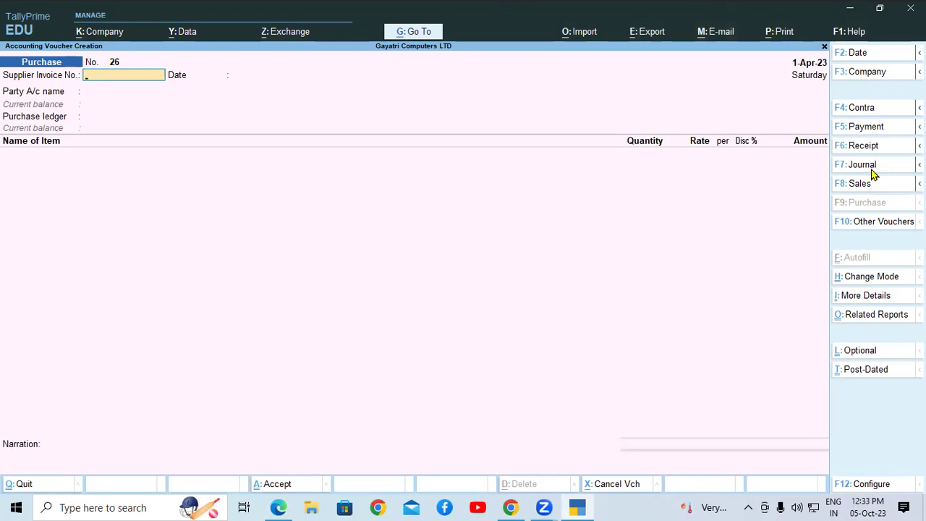
{"action": "left_click", "coordinate": [859, 227]}
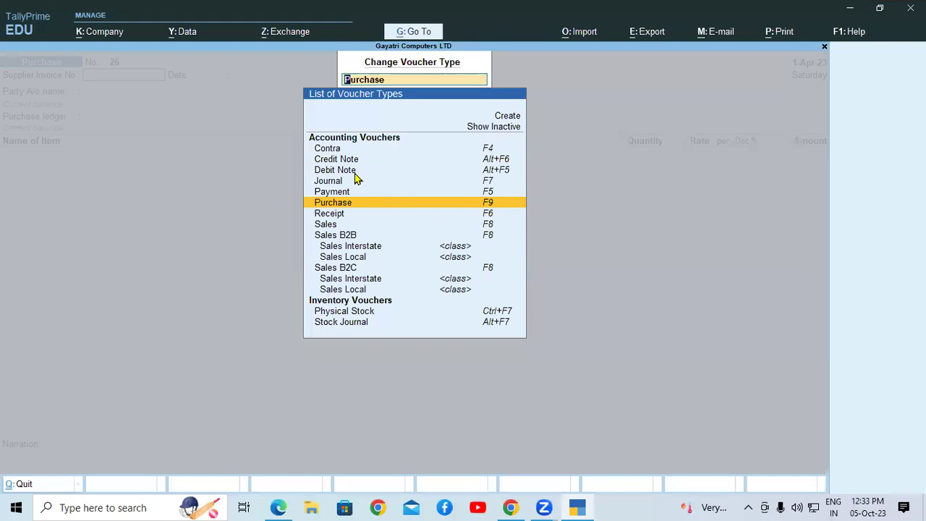
{"action": "left_click", "coordinate": [452, 177]}
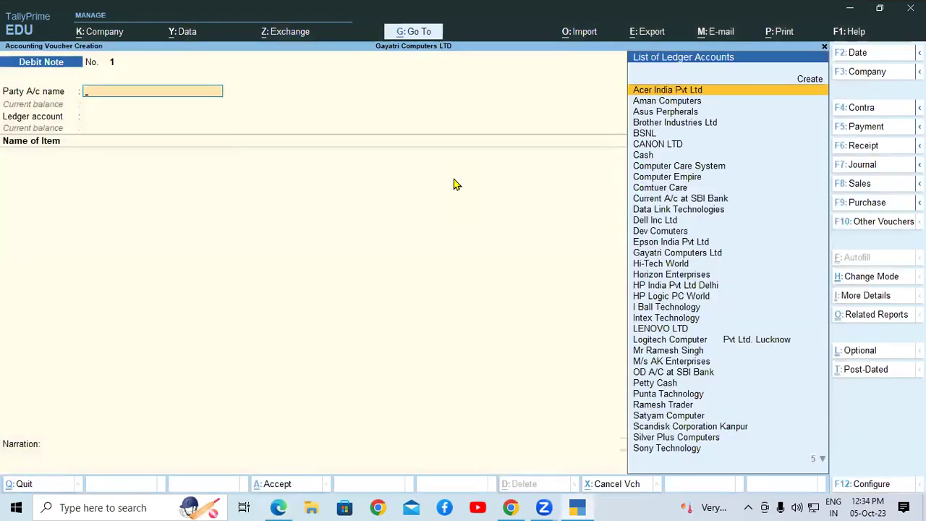
Step: Set the debit note's party account to LENOVO LTD and leave its dispatch details blank
{"action": "type", "text": "L"}
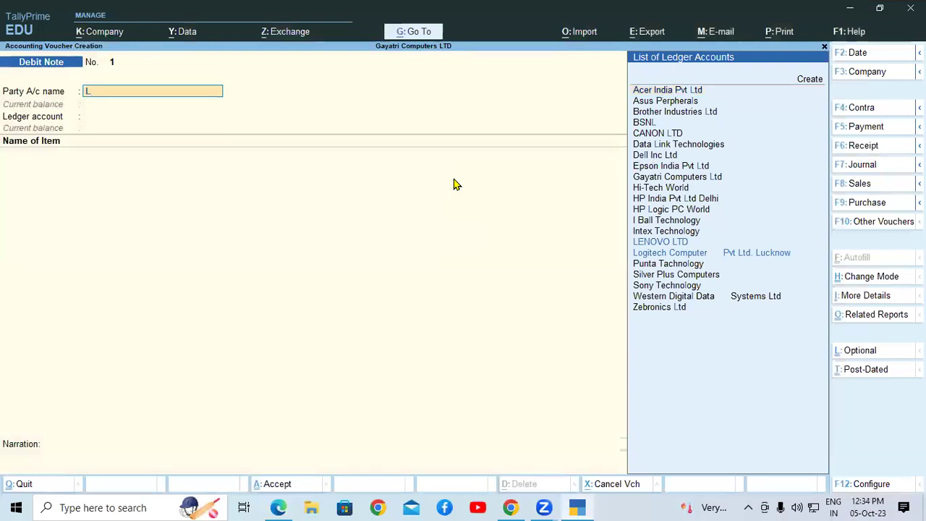
{"action": "key", "text": "Return"}
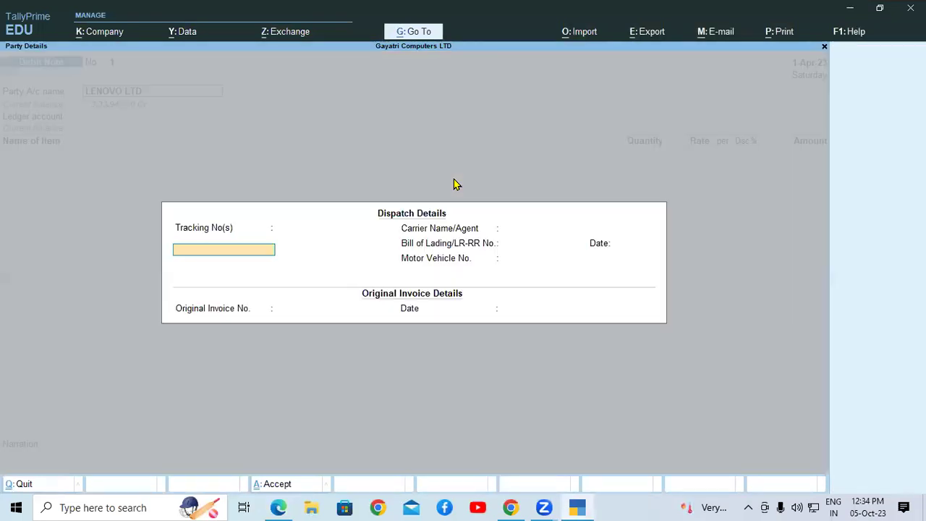
{"action": "key", "text": "Return"}
{"action": "key", "text": "Return"}
{"action": "key", "text": "Return"}
{"action": "key", "text": "Return"}
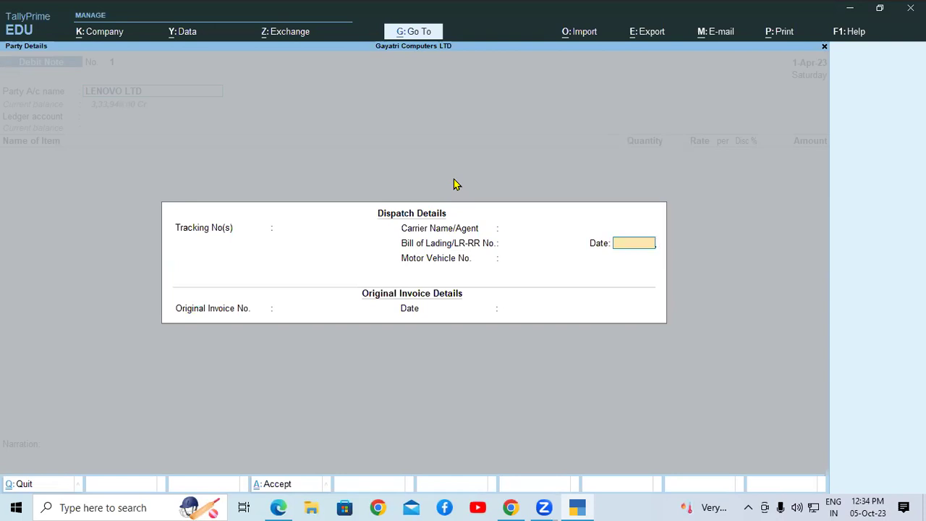
{"action": "key", "text": "Return"}
Step: Enter original invoice number 445 dated 1-Apr-23, and accept Purchase A/c as the ledger account
{"action": "type", "text": "445"}
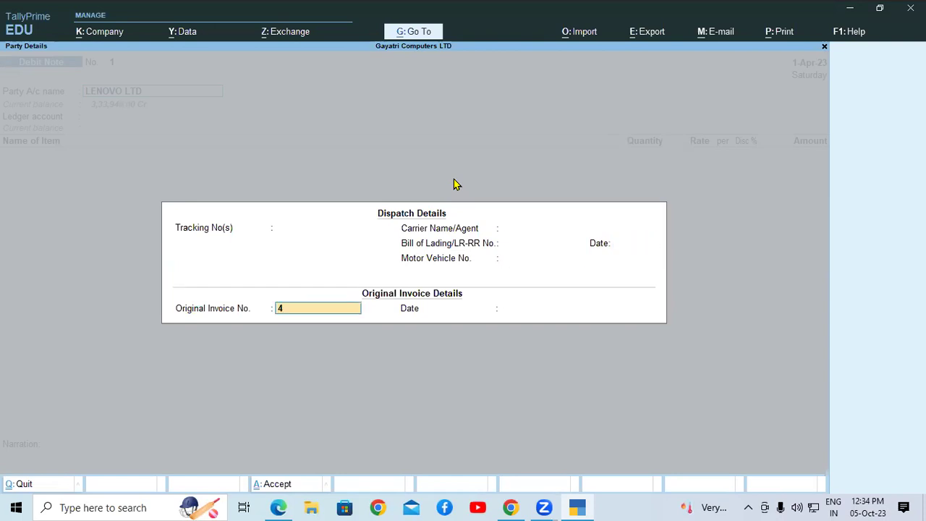
{"action": "key", "text": "Return"}
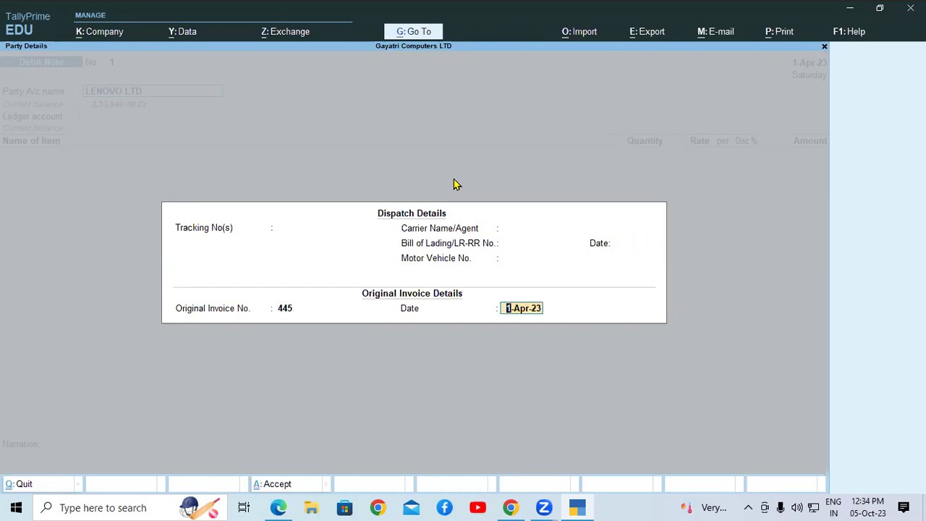
{"action": "key", "text": "Return"}
{"action": "key", "text": "Return"}
{"action": "key", "text": "Return"}
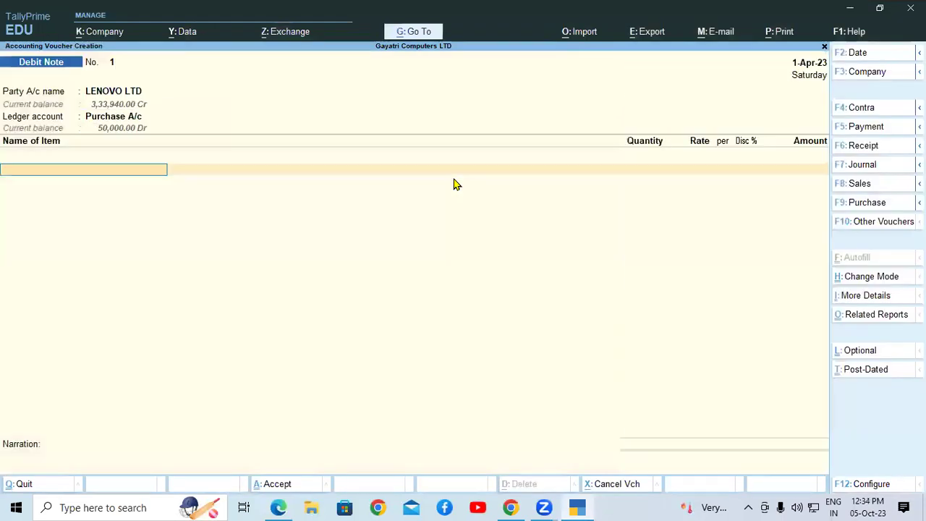
Step: Start creating a ledger named PURCHASE RETURN under Purchase Accounts from the debit note's ledger account field
{"action": "key", "text": "BackSpace"}
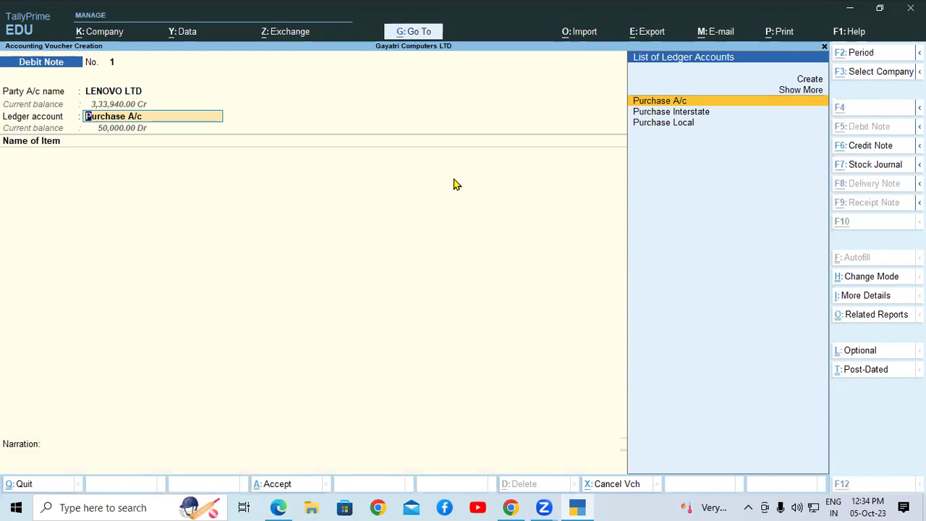
{"action": "key", "text": "alt+c"}
{"action": "type", "text": "PU"}
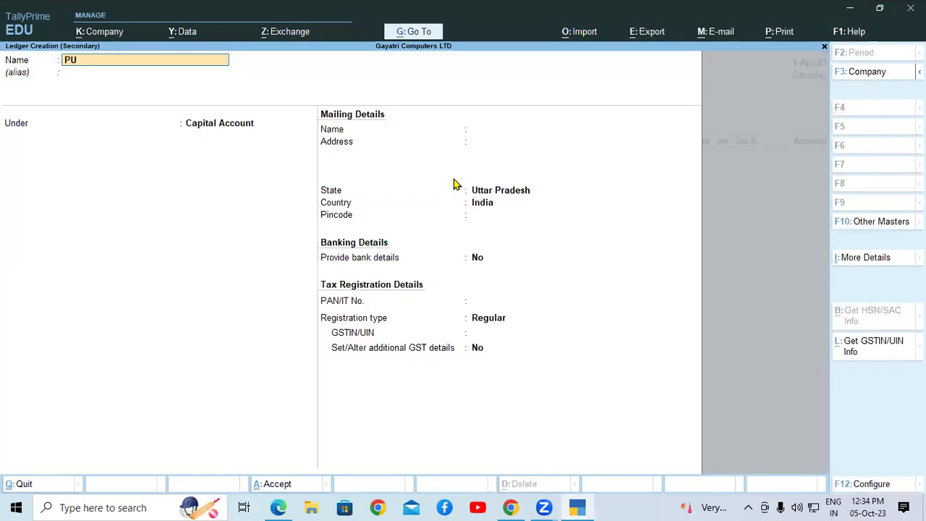
{"action": "type", "text": "RCHASE RETURN"}
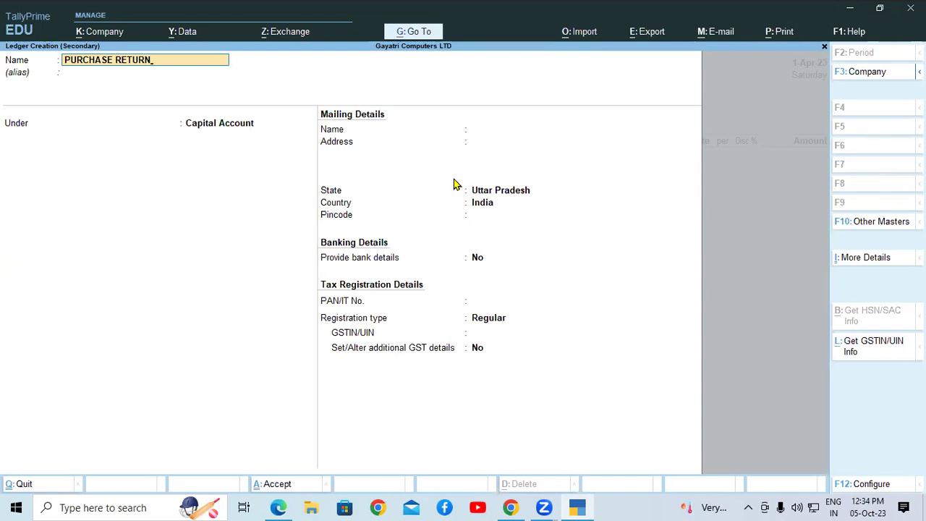
{"action": "key", "text": "Return"}
{"action": "type", "text": "PU"}
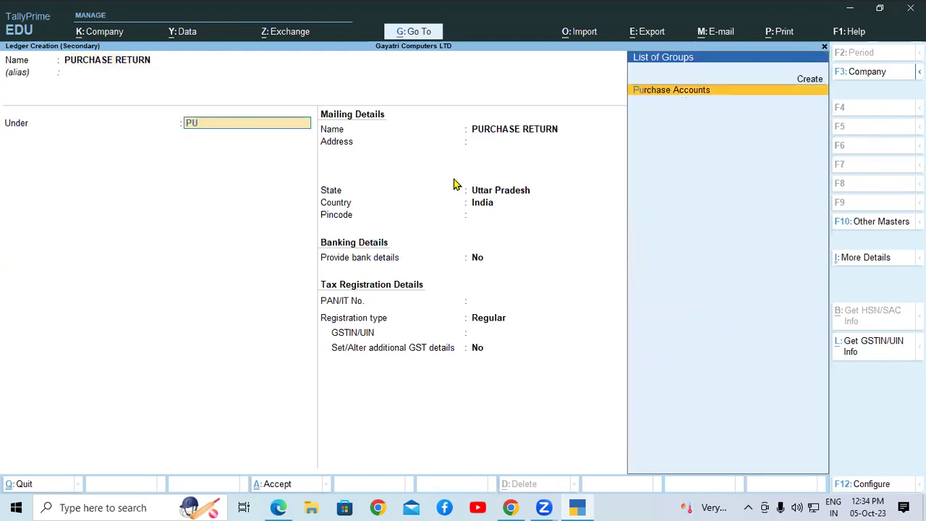
{"action": "key", "text": "Return"}
{"action": "key", "text": "Return"}
{"action": "key", "text": "Return"}
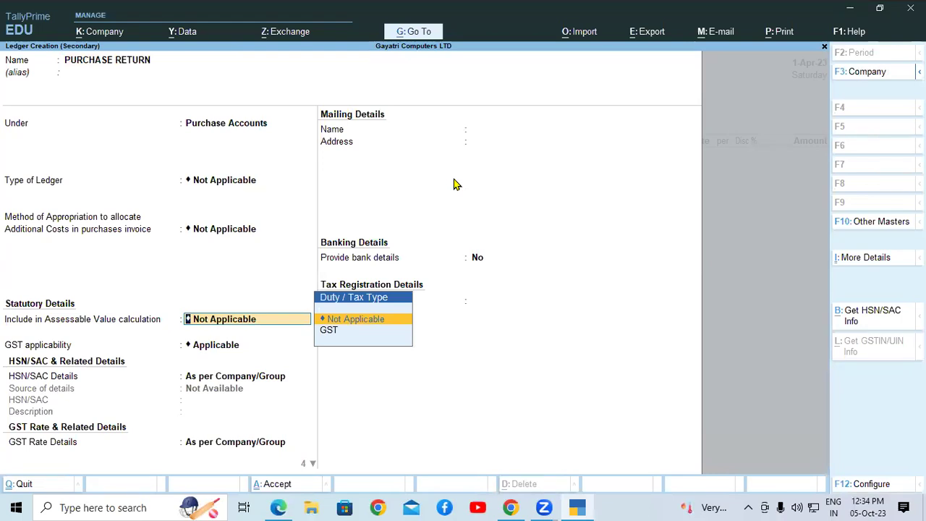
Step: Accept the new ledger's statutory defaults, change its type of supply and save it as the debit note's ledger account
{"action": "key", "text": "Return"}
{"action": "key", "text": "Return"}
{"action": "key", "text": "Return"}
{"action": "key", "text": "Return"}
{"action": "key", "text": "Return"}
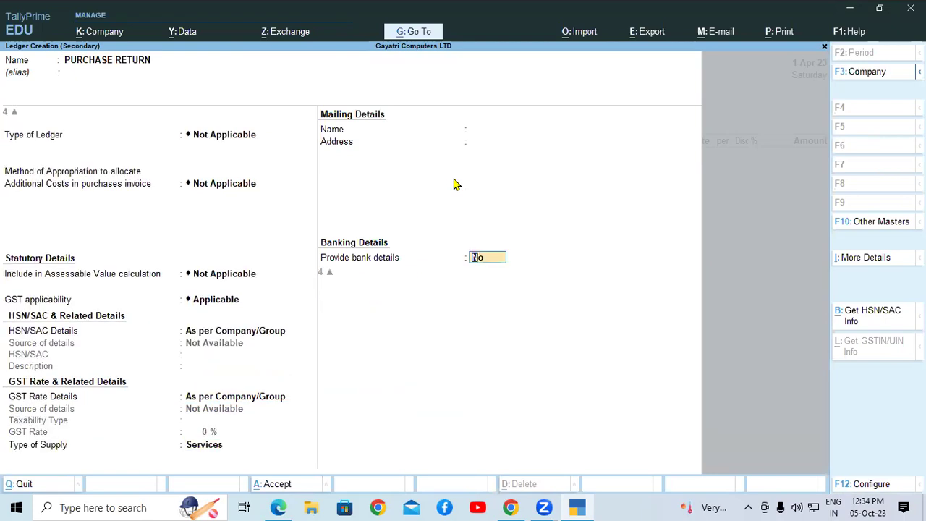
{"action": "key", "text": "BackSpace"}
{"action": "key", "text": "Up"}
{"action": "key", "text": "Return"}
{"action": "key", "text": "Return"}
{"action": "key", "text": "Return"}
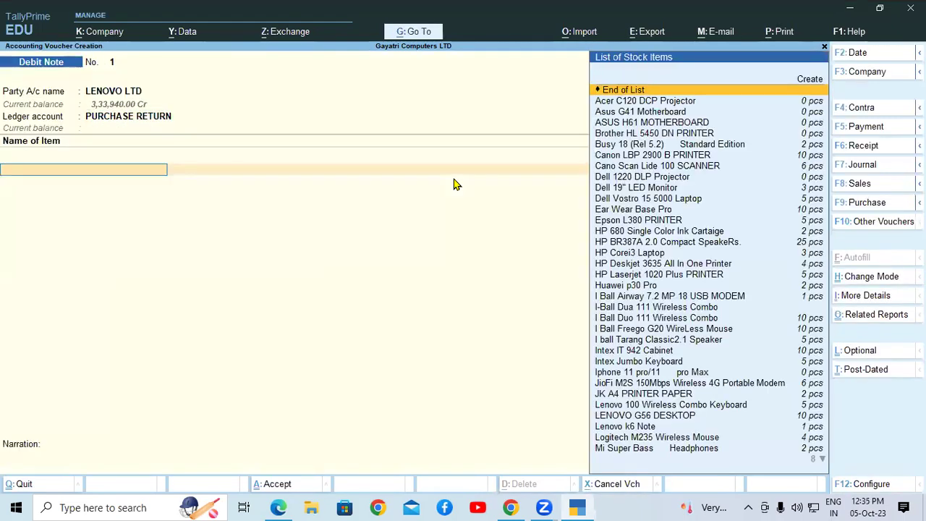
Step: Add the stock item LENOVO G56 DESKTOP to the debit note and open its item allocations
{"action": "type", "text": "LE"}
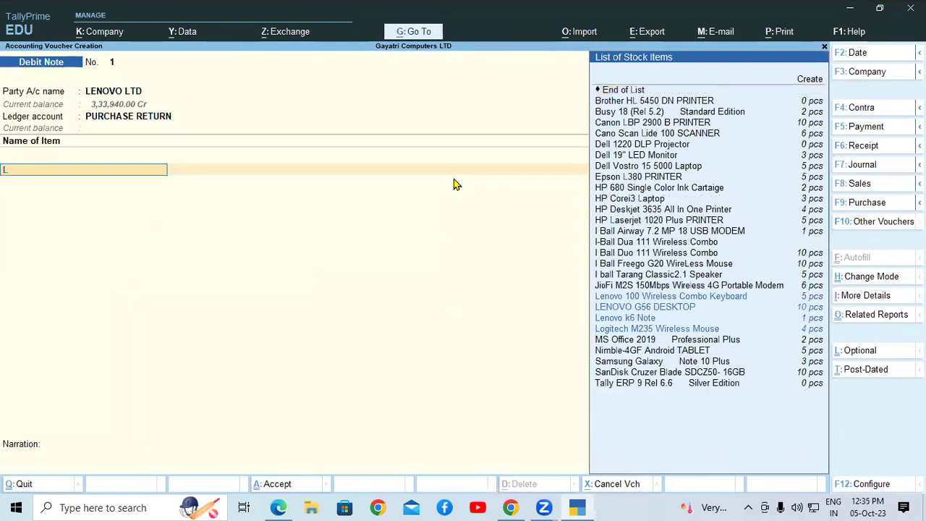
{"action": "key", "text": "Up"}
{"action": "key", "text": "Up"}
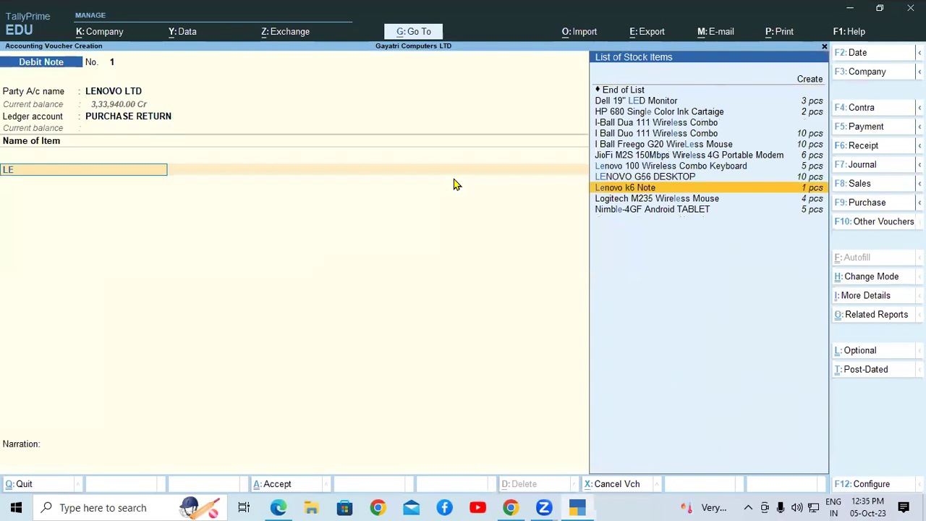
{"action": "key", "text": "Return"}
{"action": "key", "text": "Return"}
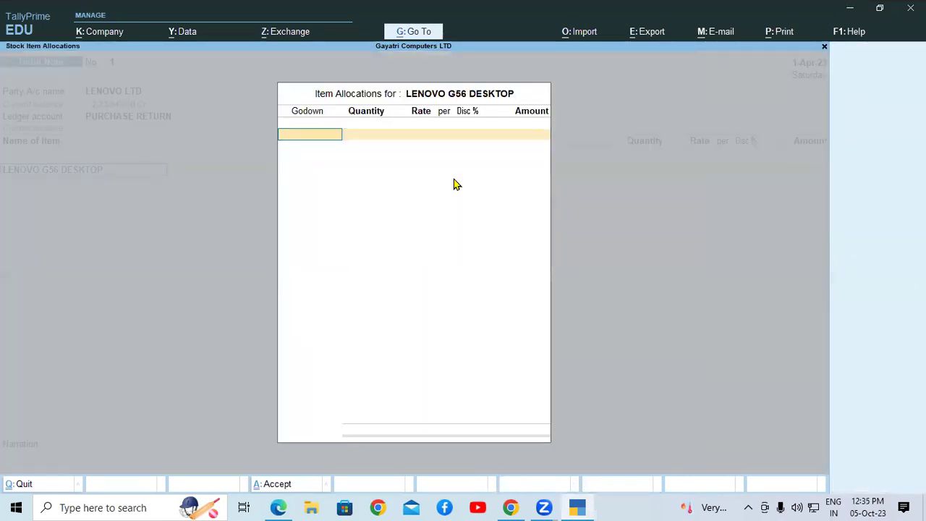
Step: Allocate 2 pcs of the desktop from the Shop godown at the rate of 24,500.00 and accept the item line
{"action": "key", "text": "Return"}
{"action": "type", "text": "2"}
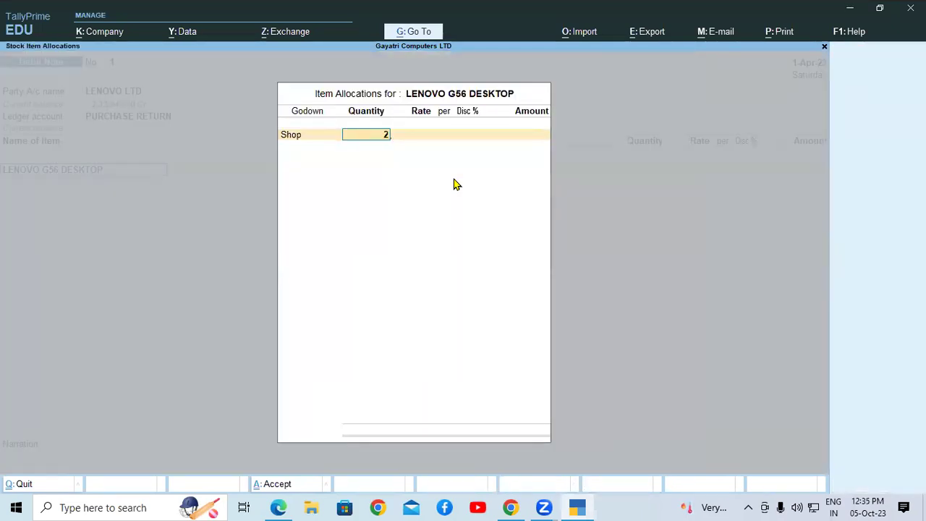
{"action": "key", "text": "Return"}
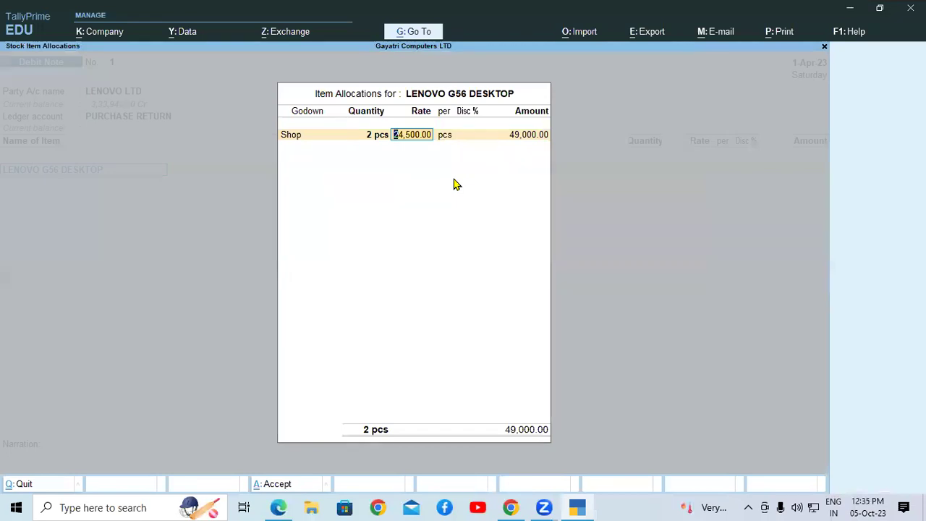
{"action": "key", "text": "Return"}
{"action": "key", "text": "Return"}
{"action": "key", "text": "Return"}
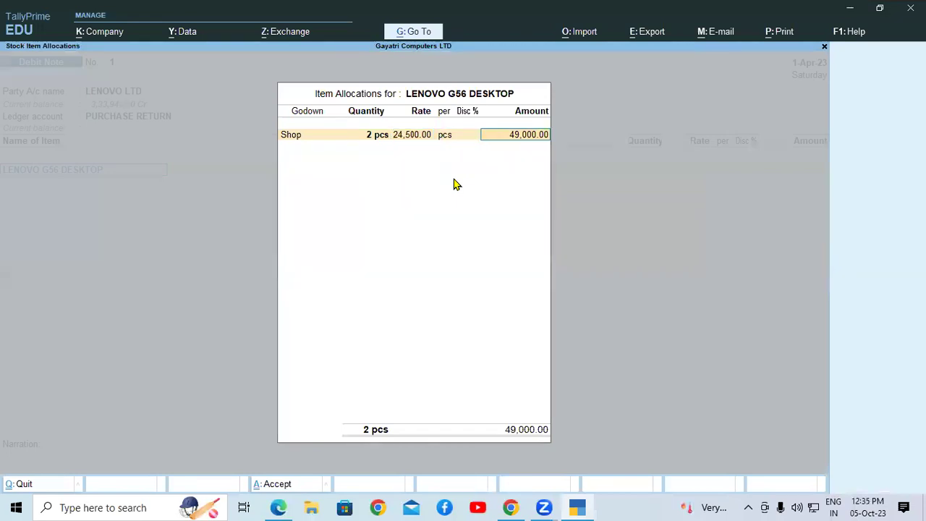
{"action": "key", "text": "Return"}
{"action": "key", "text": "Return"}
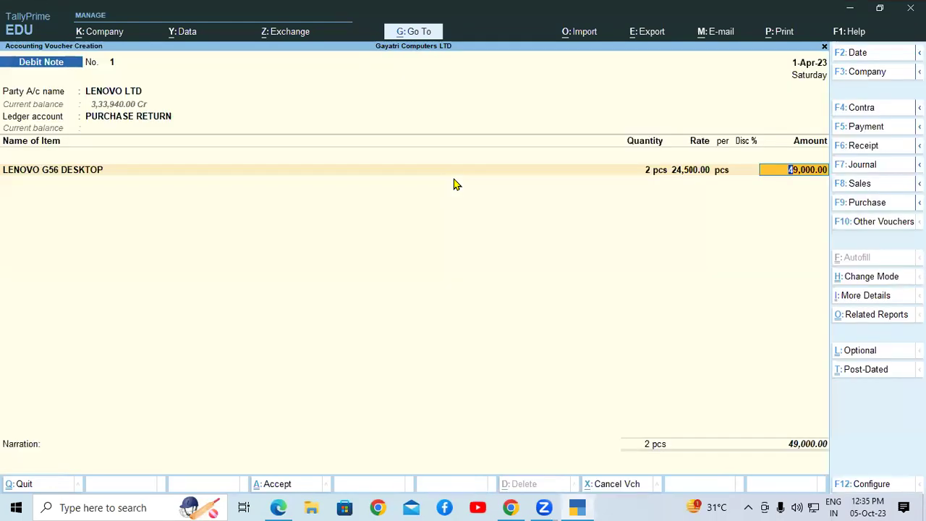
{"action": "key", "text": "Return"}
{"action": "key", "text": "Return"}
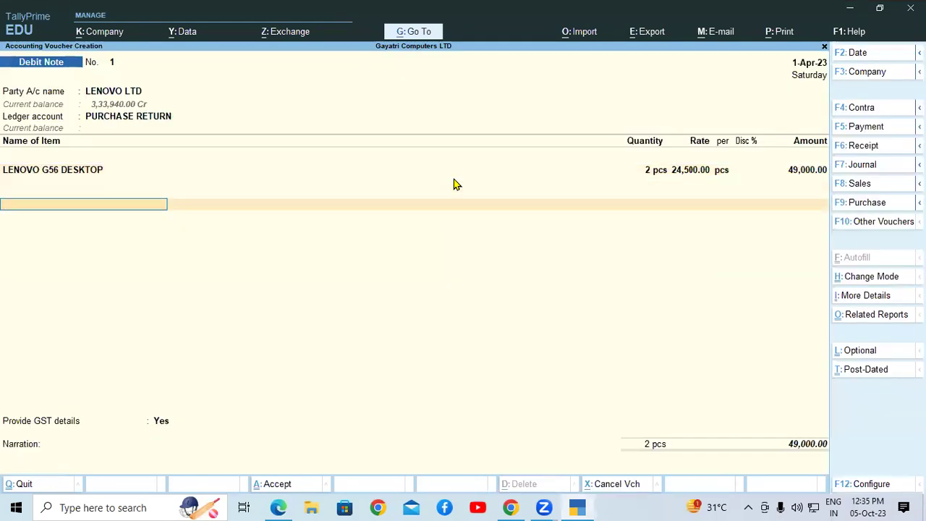
Step: Add the CGST and SGST ledgers below the item with their calculated tax amounts
{"action": "type", "text": "CG"}
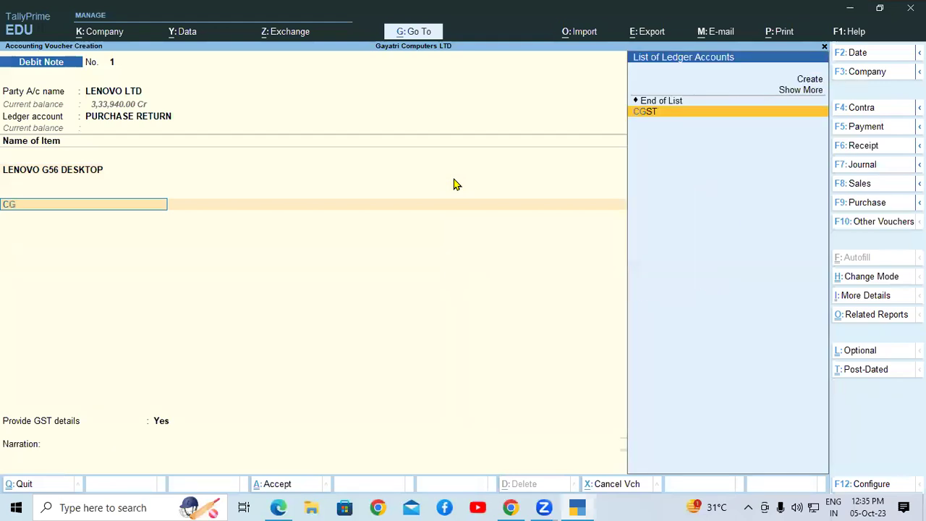
{"action": "key", "text": "Return"}
{"action": "key", "text": "Return"}
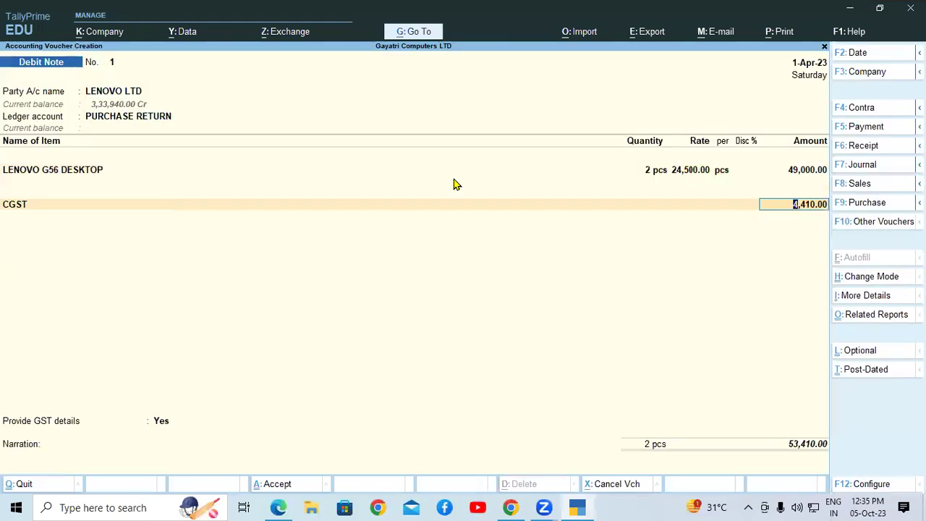
{"action": "key", "text": "Return"}
{"action": "type", "text": "SG"}
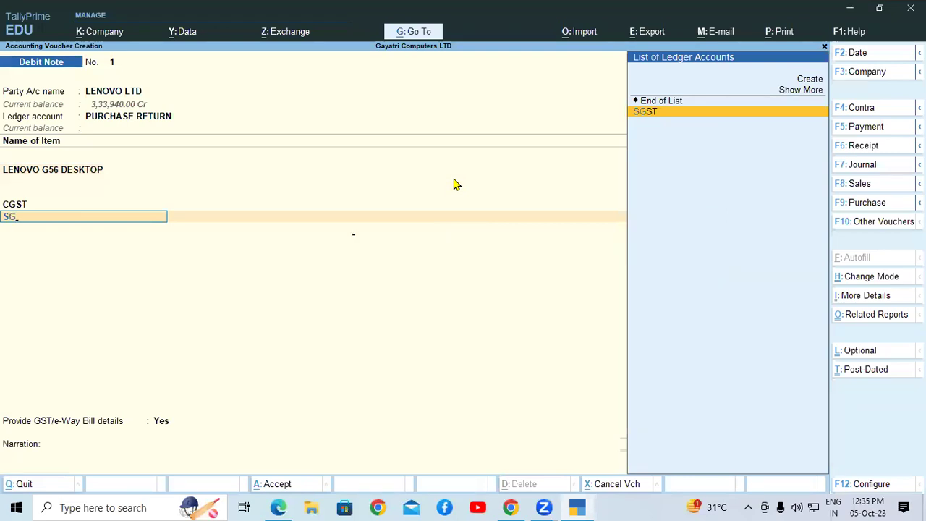
{"action": "key", "text": "Return"}
{"action": "key", "text": "Return"}
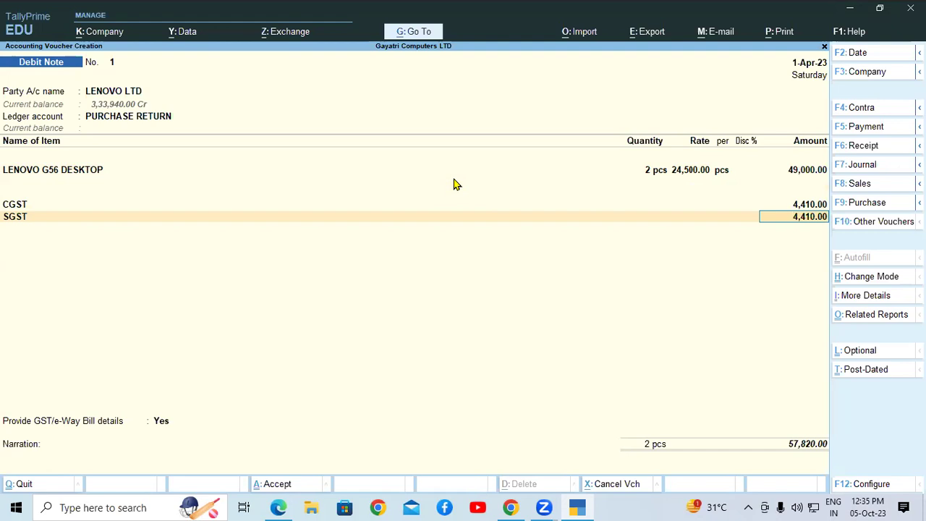
Step: Abandon the unsaved debit note and return to the Gateway of Tally
{"action": "key", "text": "BackSpace"}
{"action": "key", "text": "Escape"}
{"action": "key", "text": "y"}
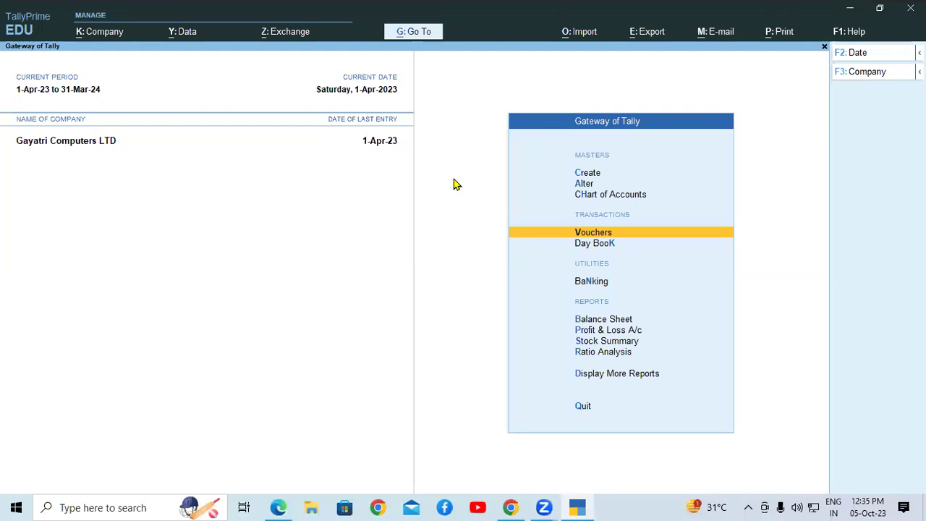
Step: Open the list of GST reports among the additional display reports
{"action": "key", "text": "Down"}
{"action": "key", "text": "Down"}
{"action": "key", "text": "Down"}
{"action": "key", "text": "Down"}
{"action": "key", "text": "Down"}
{"action": "key", "text": "Down"}
{"action": "key", "text": "Down"}
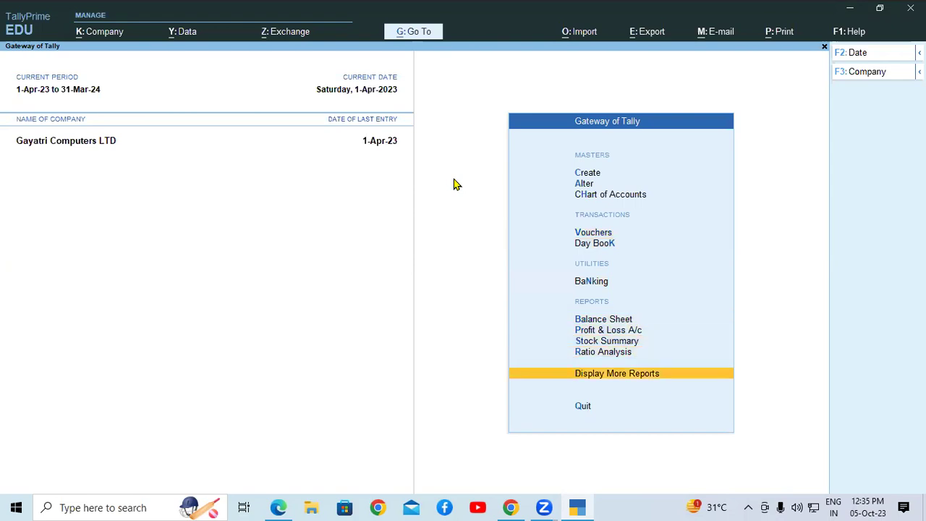
{"action": "key", "text": "Return"}
{"action": "key", "text": "Down"}
{"action": "key", "text": "Down"}
{"action": "key", "text": "Down"}
{"action": "key", "text": "Down"}
{"action": "key", "text": "Down"}
{"action": "key", "text": "Down"}
{"action": "key", "text": "Down"}
{"action": "key", "text": "Down"}
{"action": "key", "text": "Down"}
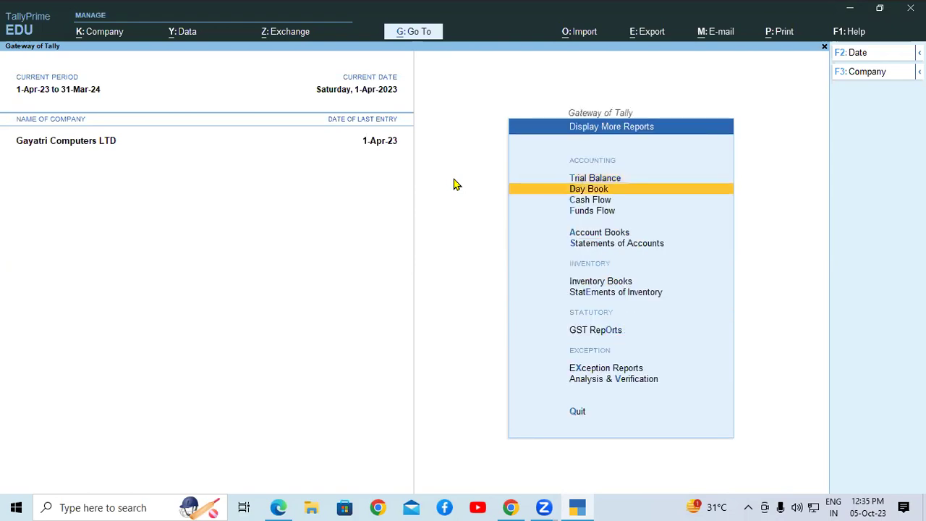
{"action": "key", "text": "Up"}
{"action": "key", "text": "Return"}
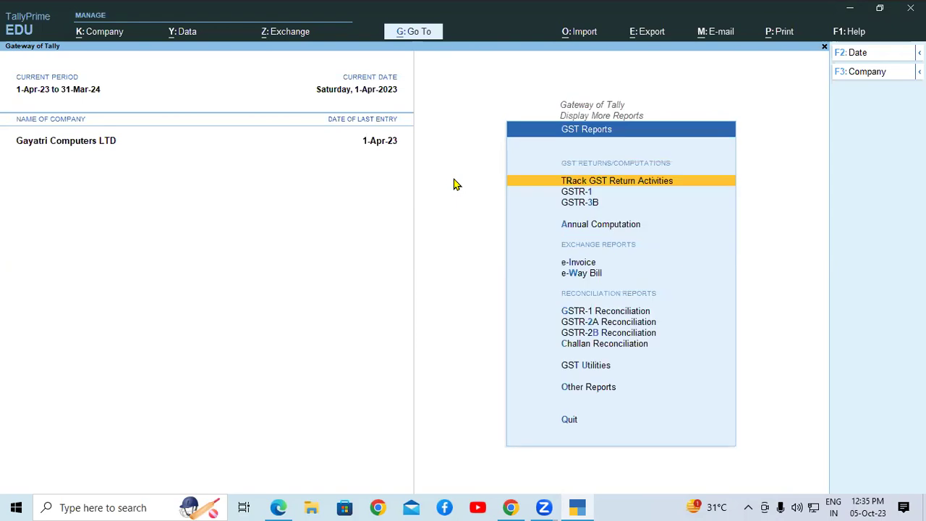
Step: Examine the GSTR-2A Reconciliation report for its B2B invoice and credit/debit note entries, and close it
{"action": "key", "text": "Down"}
{"action": "key", "text": "Down"}
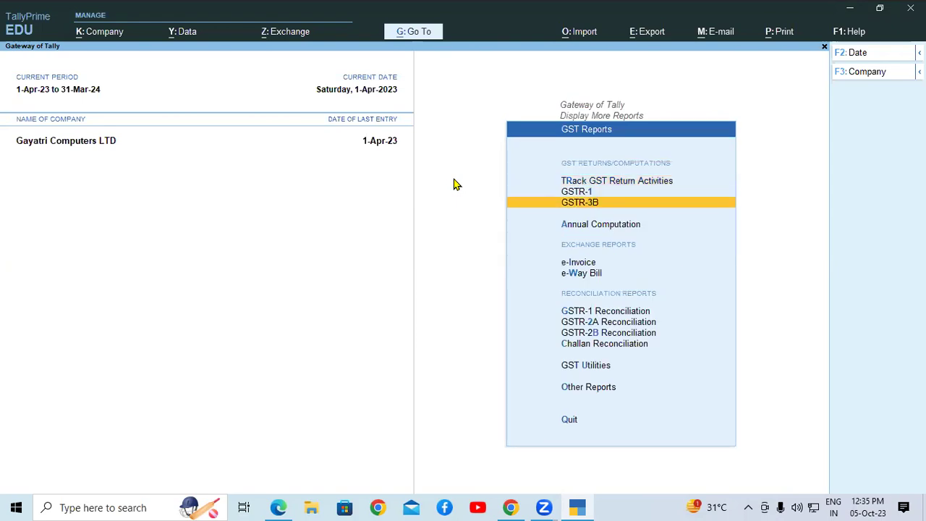
{"action": "key", "text": "Down"}
{"action": "key", "text": "Down"}
{"action": "key", "text": "Down"}
{"action": "key", "text": "Down"}
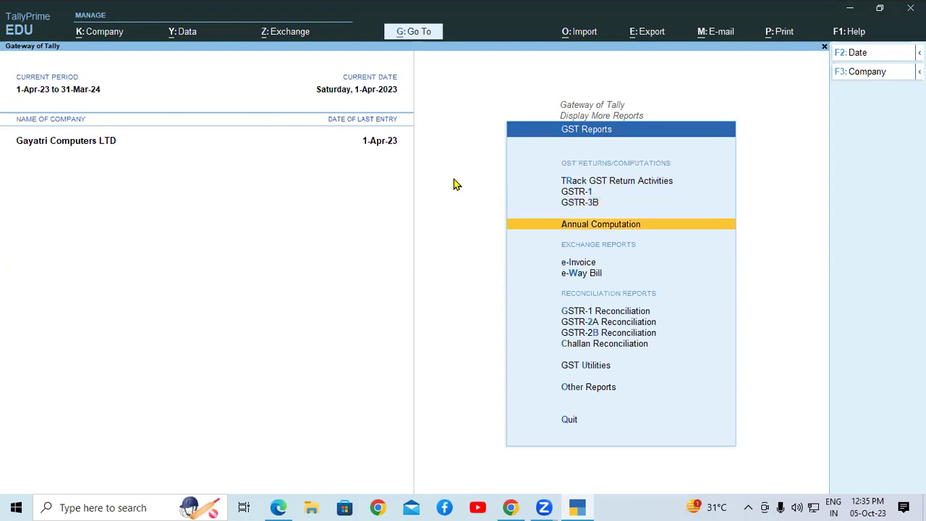
{"action": "key", "text": "Down"}
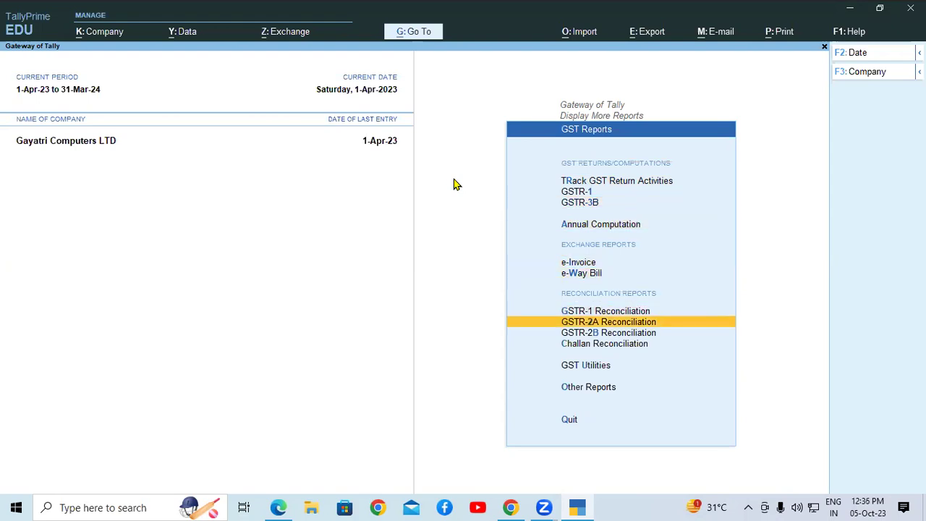
{"action": "key", "text": "Down"}
{"action": "key", "text": "Up"}
{"action": "key", "text": "Return"}
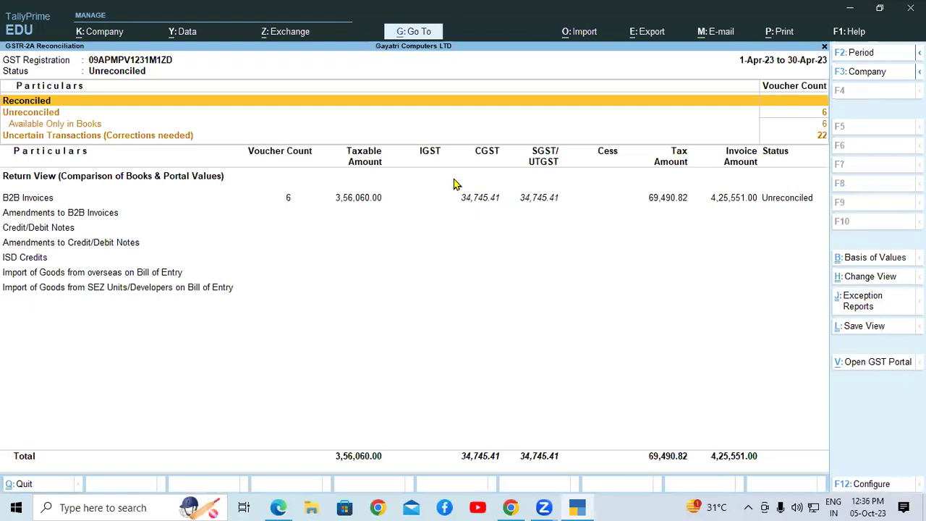
{"action": "key", "text": "Escape"}
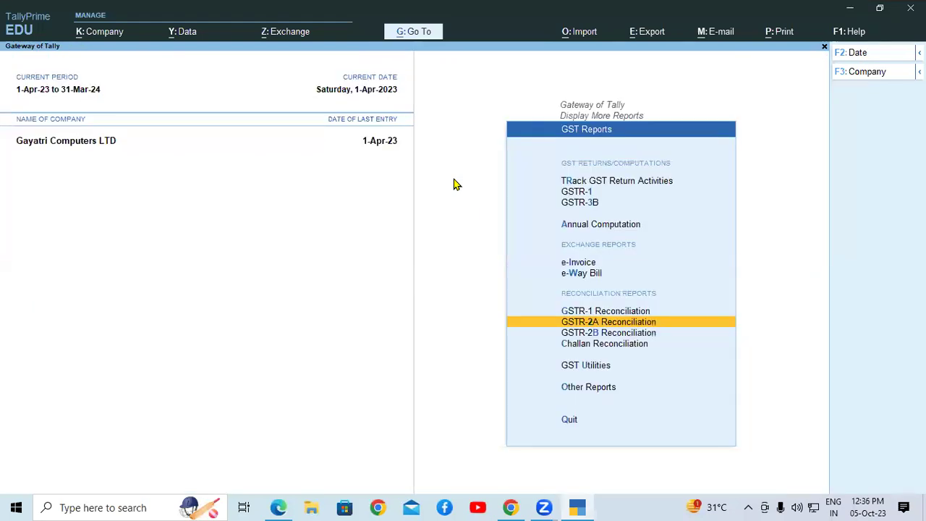
Step: Review the GSTR-1 return summary for April 2023 and close it
{"action": "key", "text": "Up"}
{"action": "key", "text": "Up"}
{"action": "key", "text": "Up"}
{"action": "key", "text": "Up"}
{"action": "key", "text": "Up"}
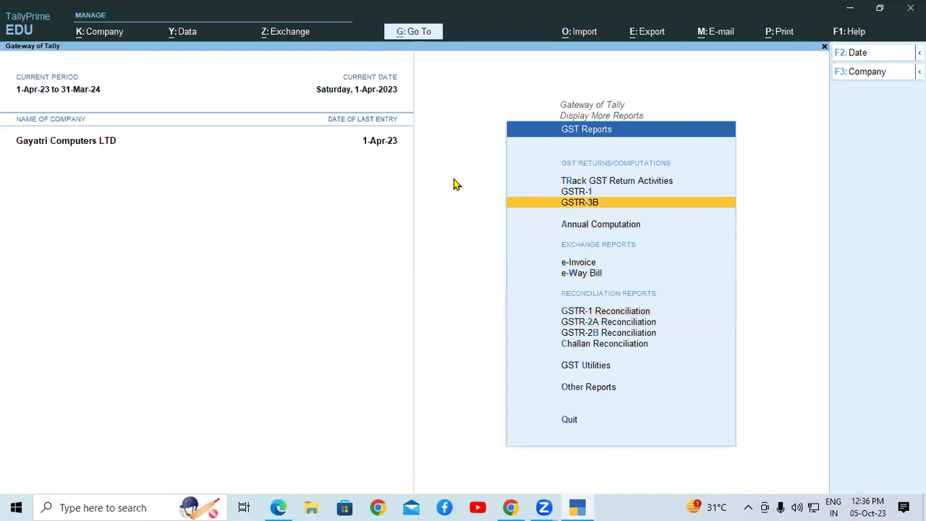
{"action": "key", "text": "Return"}
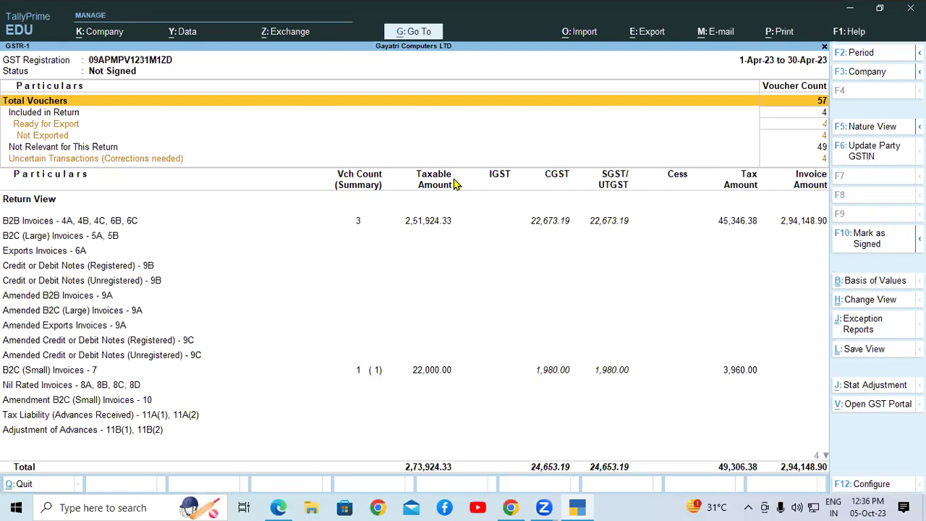
{"action": "key", "text": "Escape"}
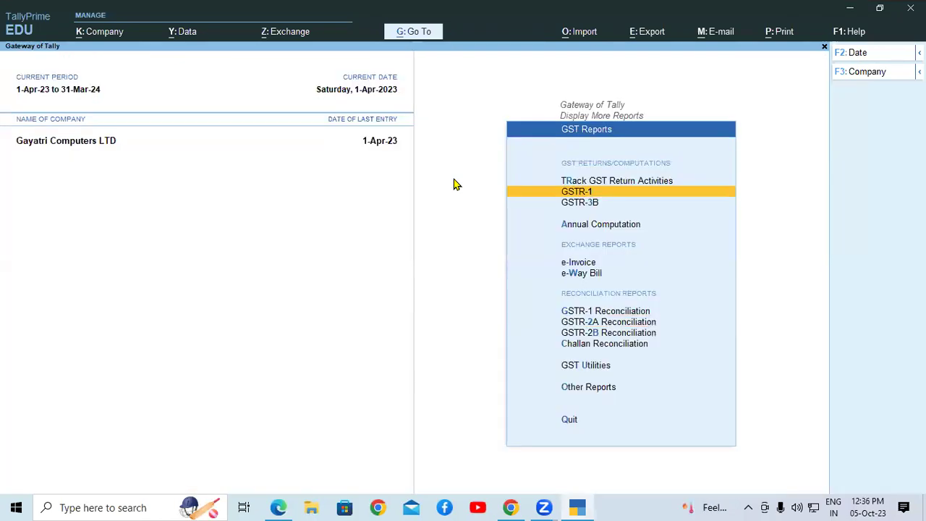
Step: Review the GSTR-3B input tax credit figures and go back to the Gateway of Tally
{"action": "key", "text": "Down"}
{"action": "key", "text": "Return"}
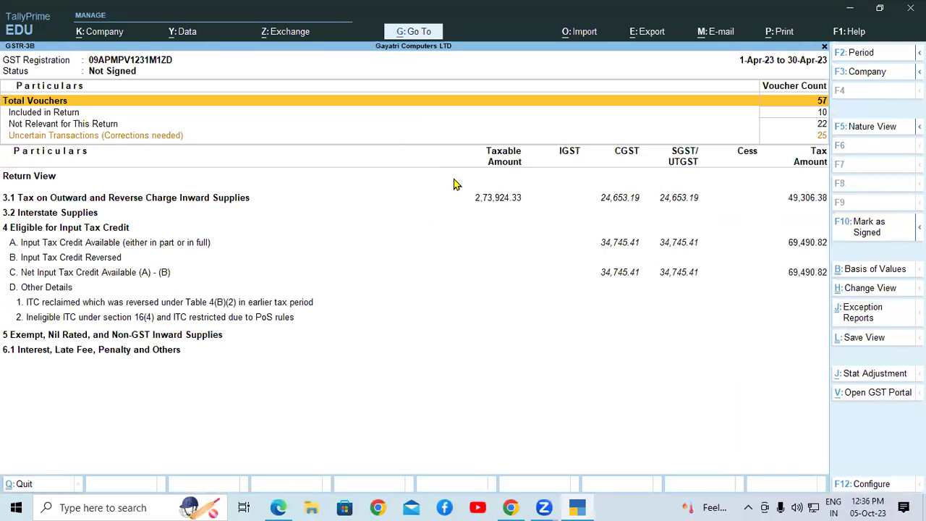
{"action": "key", "text": "Escape"}
{"action": "key", "text": "Escape"}
{"action": "key", "text": "Escape"}
{"action": "key", "text": "Escape"}
{"action": "key", "text": "Escape"}
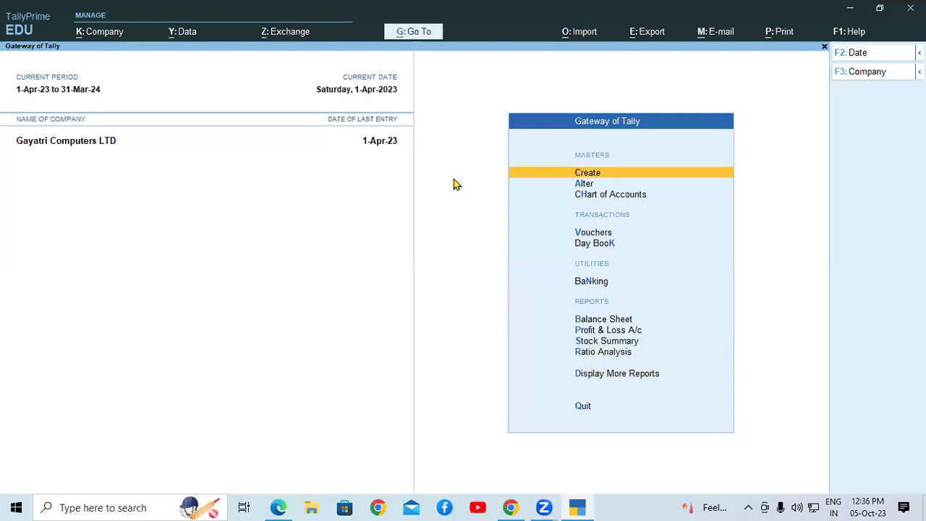
Step: Start a new debit note for the party LENOVO LTD and proceed through dispatch to the original invoice details
{"action": "key", "text": "v"}
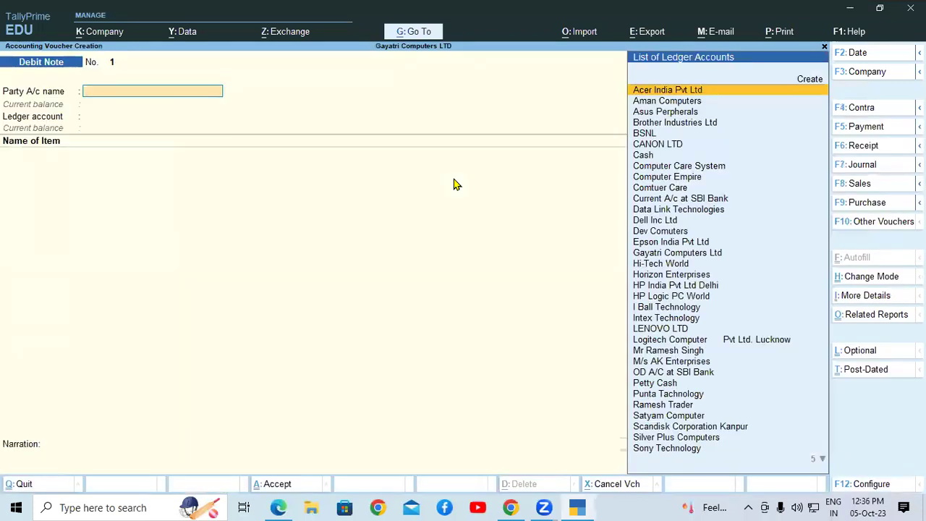
{"action": "type", "text": "LE"}
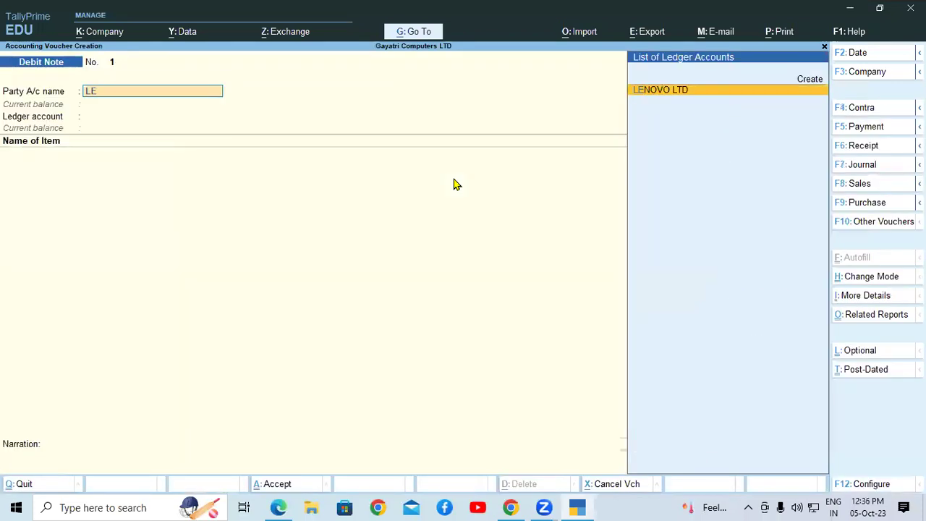
{"action": "key", "text": "Return"}
{"action": "key", "text": "Return"}
{"action": "key", "text": "Return"}
{"action": "key", "text": "Return"}
{"action": "key", "text": "Return"}
{"action": "key", "text": "Return"}
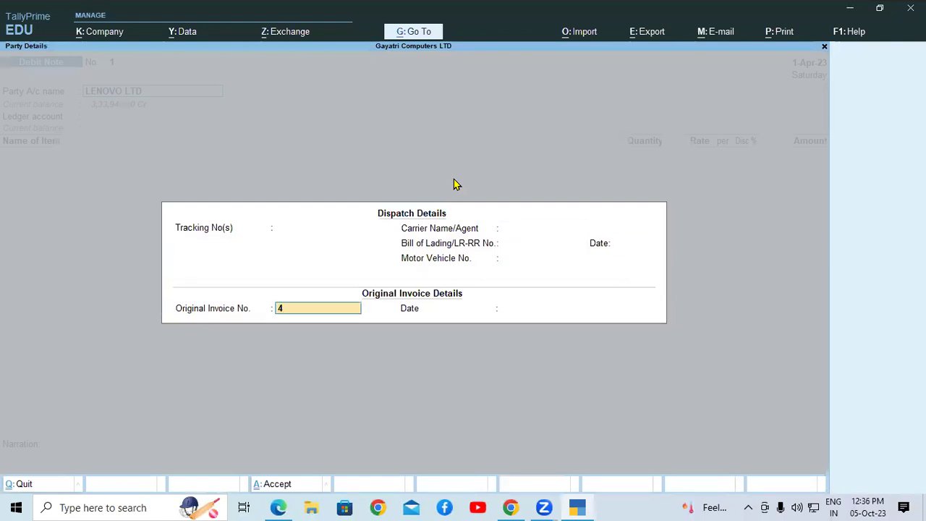
Step: Complete the original invoice details and accept the party details for LENOVO LTD
{"action": "key", "text": "Return"}
{"action": "key", "text": "Return"}
{"action": "key", "text": "Return"}
{"action": "key", "text": "Return"}
{"action": "key", "text": "Return"}
{"action": "key", "text": "Return"}
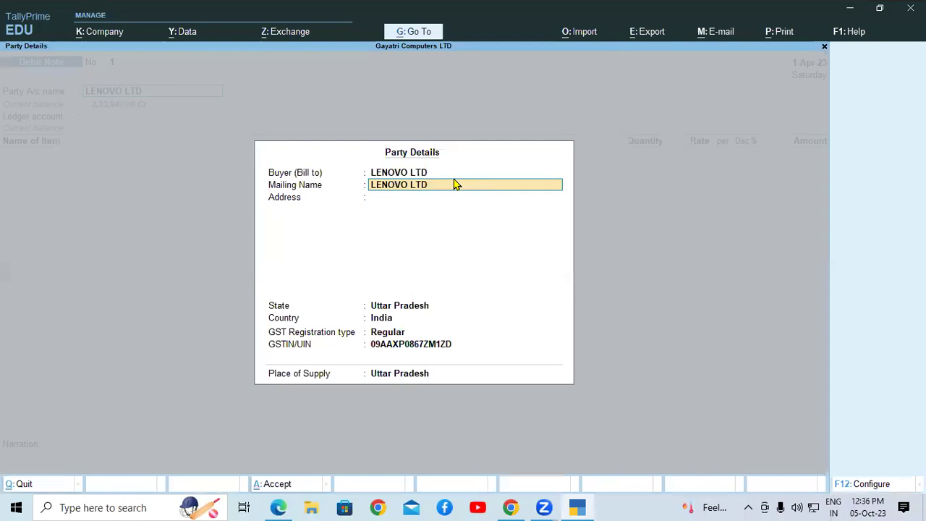
{"action": "key", "text": "Return"}
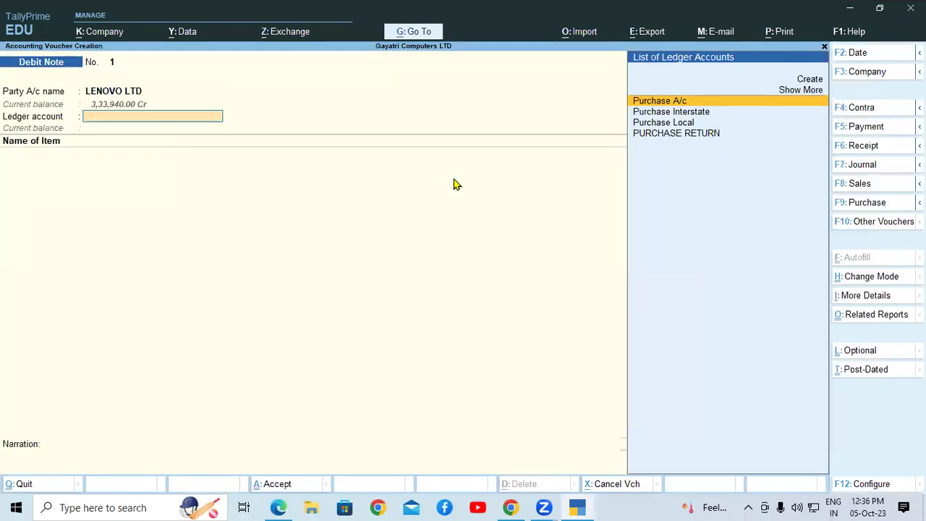
Step: Choose PURCHASE RETURN as the debit note's ledger account
{"action": "key", "text": "Down"}
{"action": "key", "text": "Down"}
{"action": "key", "text": "Down"}
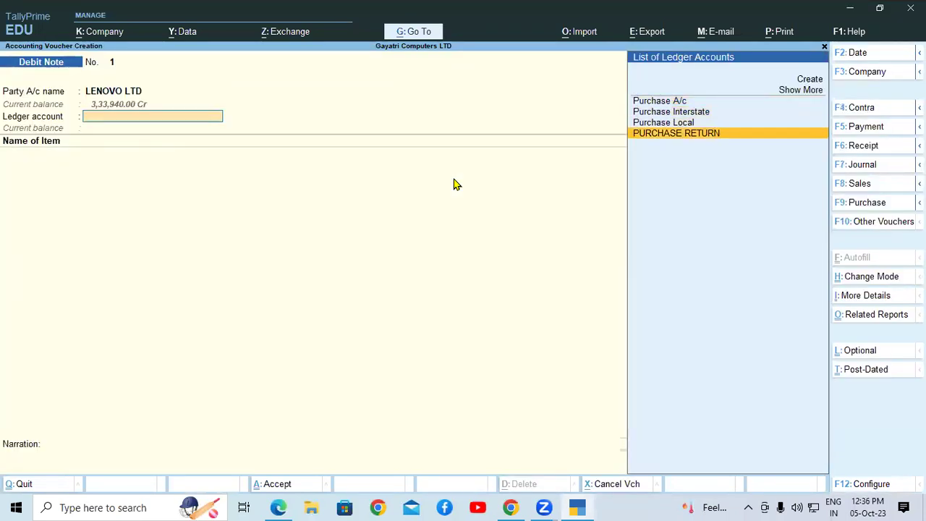
{"action": "key", "text": "Return"}
Step: Add the stock item LENOVO G56 DESKTOP with 2 pcs from the Shop godown at the rate of 24,500.00
{"action": "type", "text": "LE"}
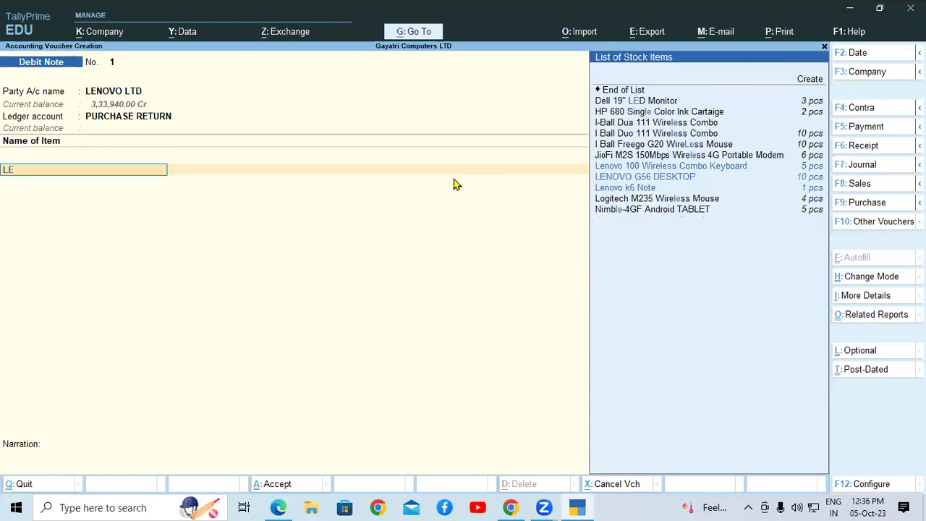
{"action": "key", "text": "Up"}
{"action": "key", "text": "Return"}
{"action": "key", "text": "Return"}
{"action": "key", "text": "Return"}
{"action": "type", "text": "2"}
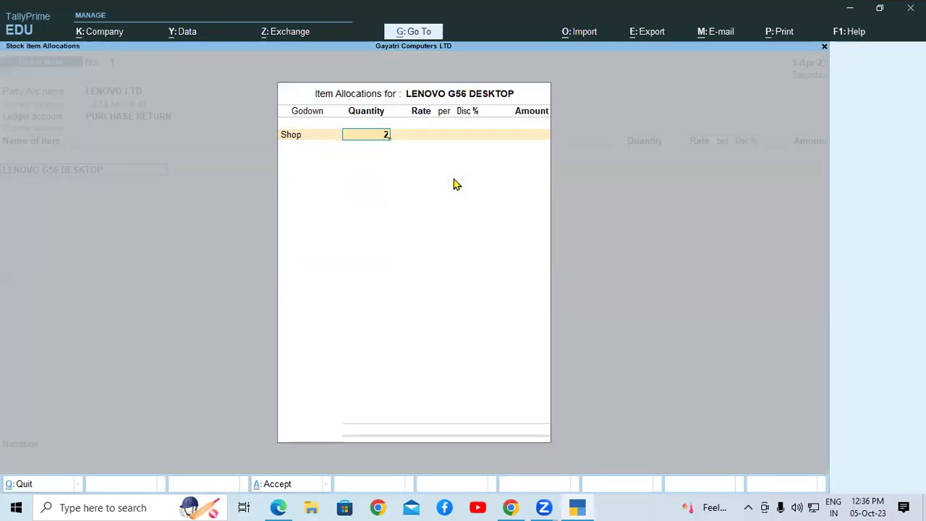
{"action": "key", "text": "Return"}
{"action": "key", "text": "Return"}
{"action": "key", "text": "Return"}
{"action": "key", "text": "Return"}
{"action": "key", "text": "Return"}
{"action": "key", "text": "Return"}
{"action": "key", "text": "Return"}
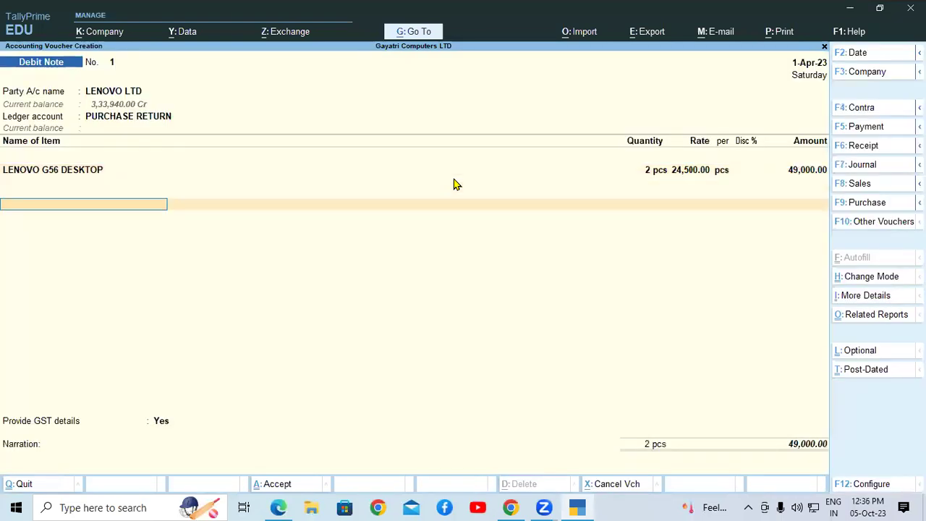
{"action": "key", "text": "Return"}
{"action": "key", "text": "Return"}
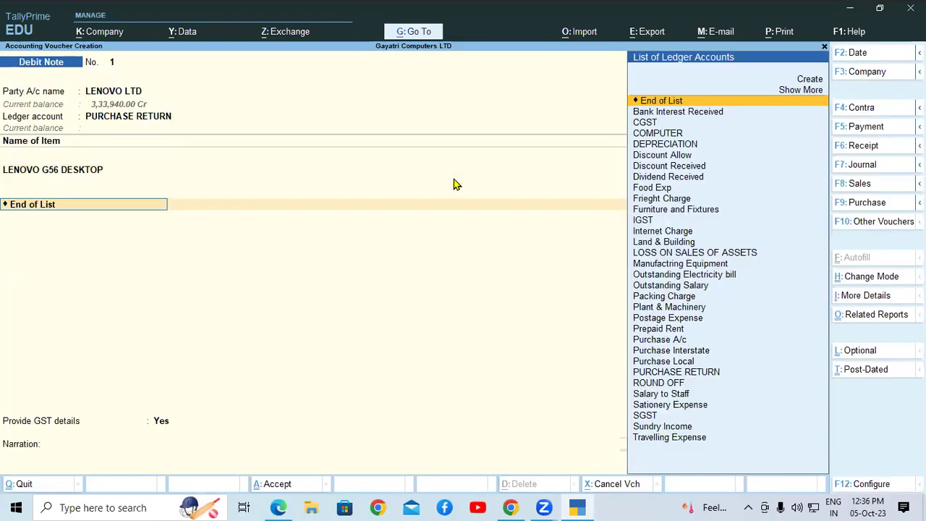
Step: Add the CGST and SGST tax ledgers with their calculated amounts to the debit note
{"action": "type", "text": "cgs"}
{"action": "key", "text": "Return"}
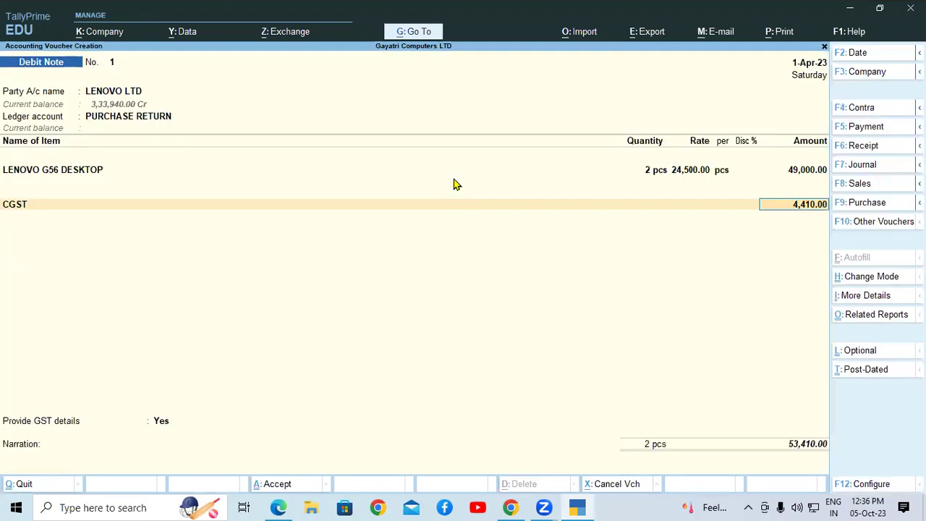
{"action": "key", "text": "Return"}
{"action": "type", "text": "s"}
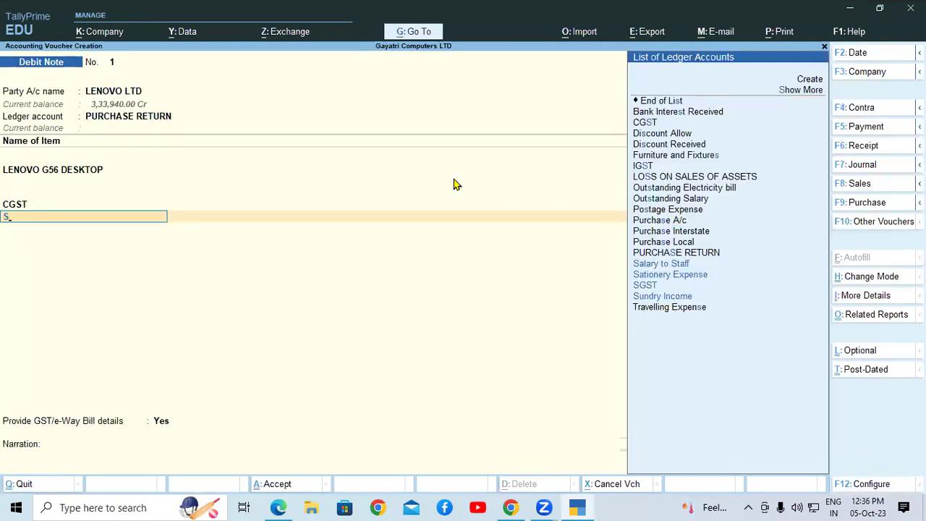
{"action": "type", "text": "g"}
{"action": "key", "text": "Return"}
{"action": "key", "text": "Return"}
{"action": "key", "text": "Return"}
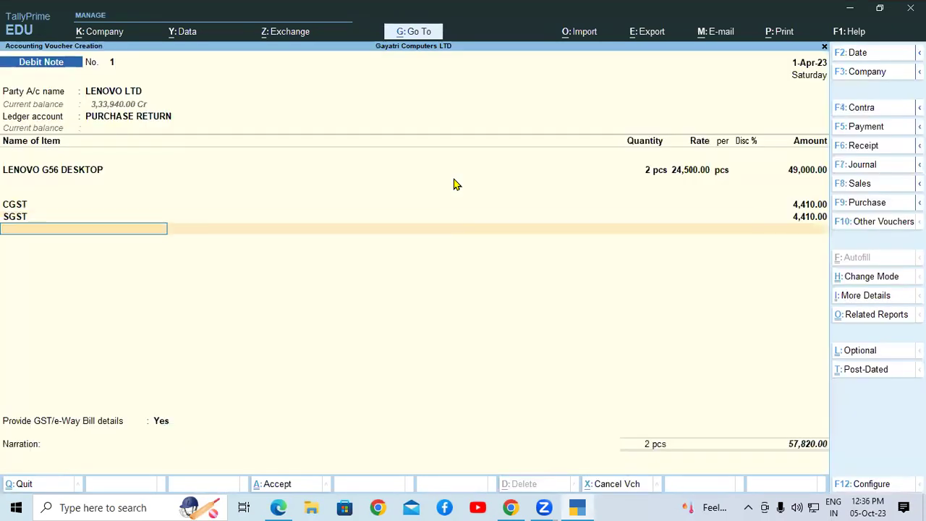
Step: Finish the debit note's ledger list and set Provide GST/e-Way Bill details to No
{"action": "key", "text": "Return"}
{"action": "key", "text": "Up"}
{"action": "key", "text": "Return"}
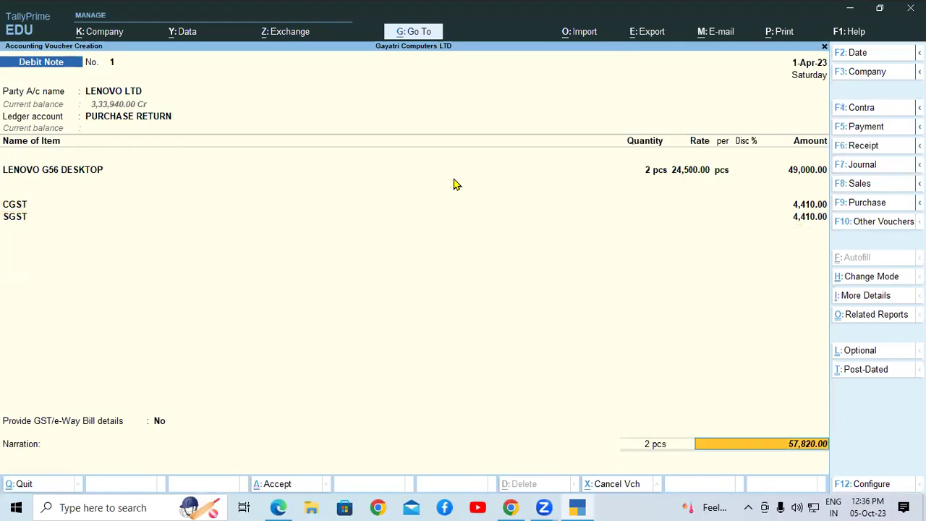
Step: Allocate the debit note as Agst Ref to LENOVO LTD's pending bill 445 and save the voucher
{"action": "key", "text": "Return"}
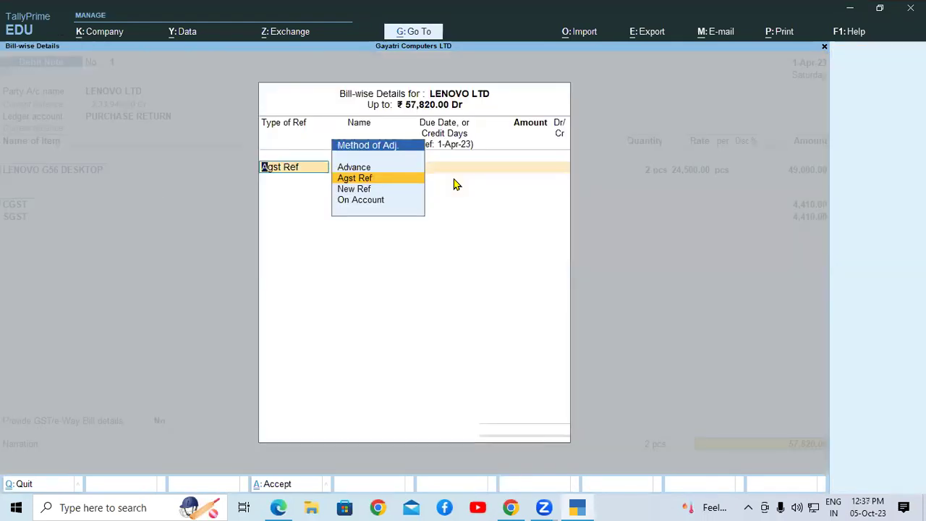
{"action": "key", "text": "Return"}
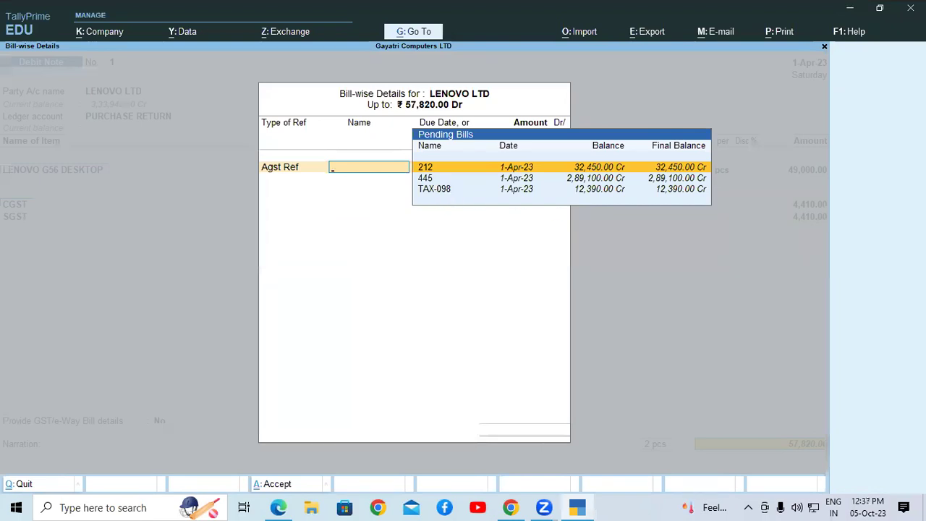
{"action": "key", "text": "Down"}
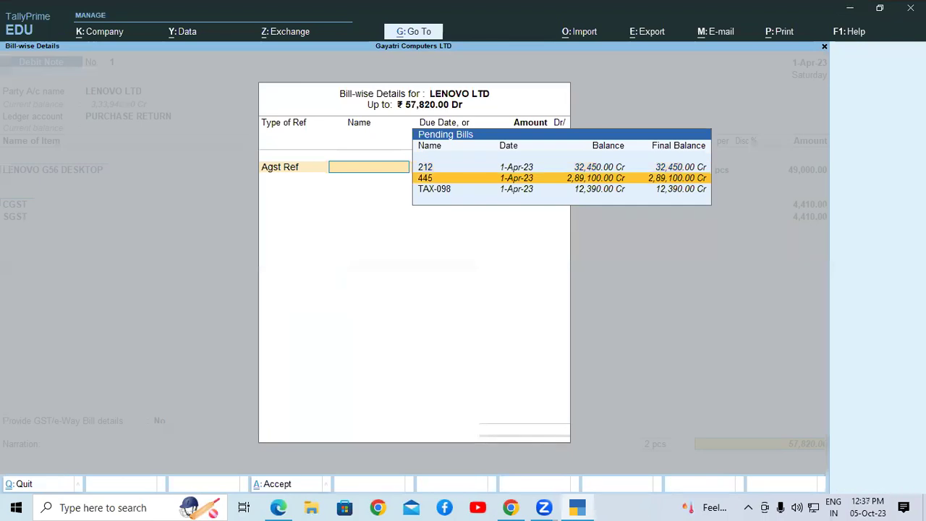
{"action": "key", "text": "Return"}
{"action": "key", "text": "Return"}
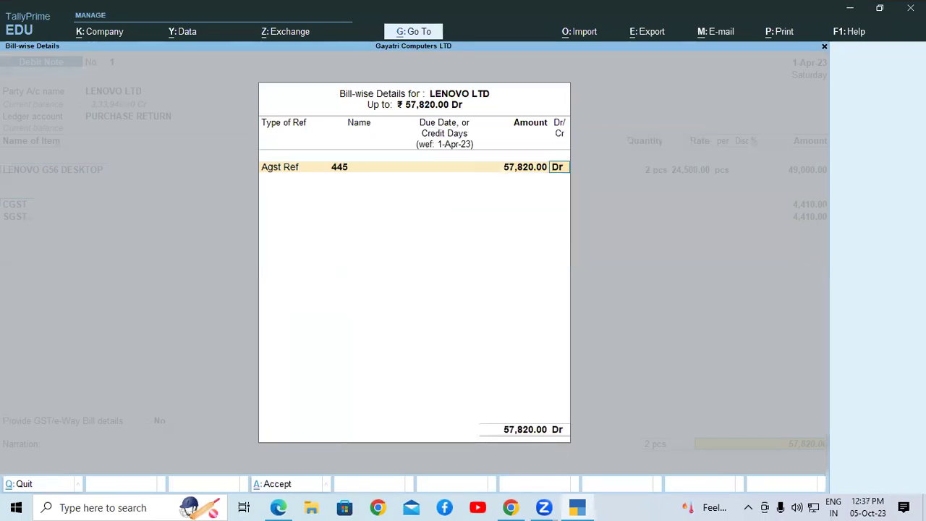
{"action": "key", "text": "Return"}
{"action": "key", "text": "Return"}
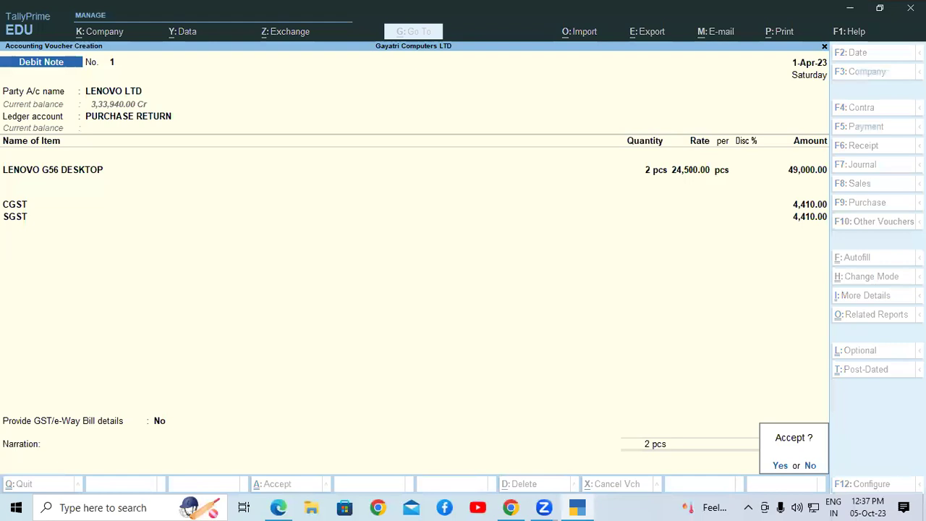
{"action": "key", "text": "Return"}
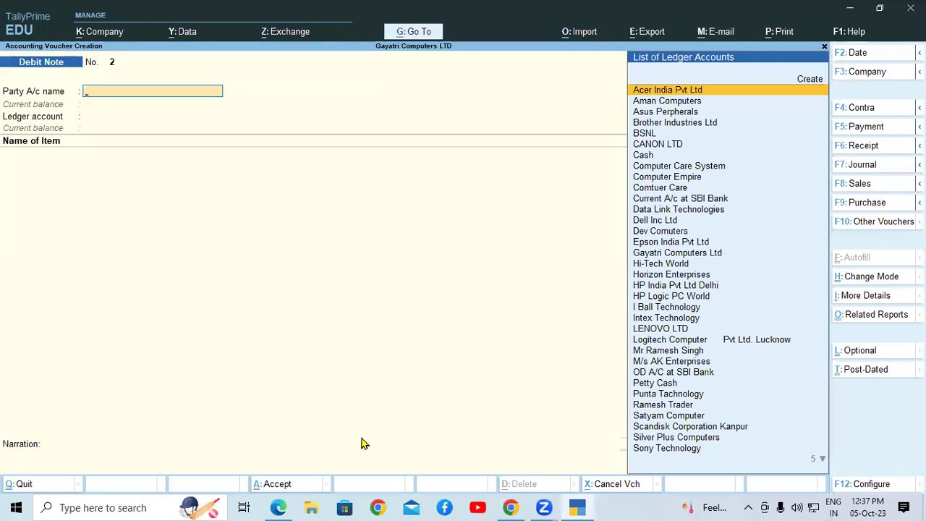
Step: Switch to the Tally course PDF in Edge and read the GSTR-2 example and its purchase return explanation on page 67
{"action": "left_click", "coordinate": [289, 503]}
{"action": "scroll", "coordinate": [393, 314], "scroll_direction": "down", "scroll_amount": 2}
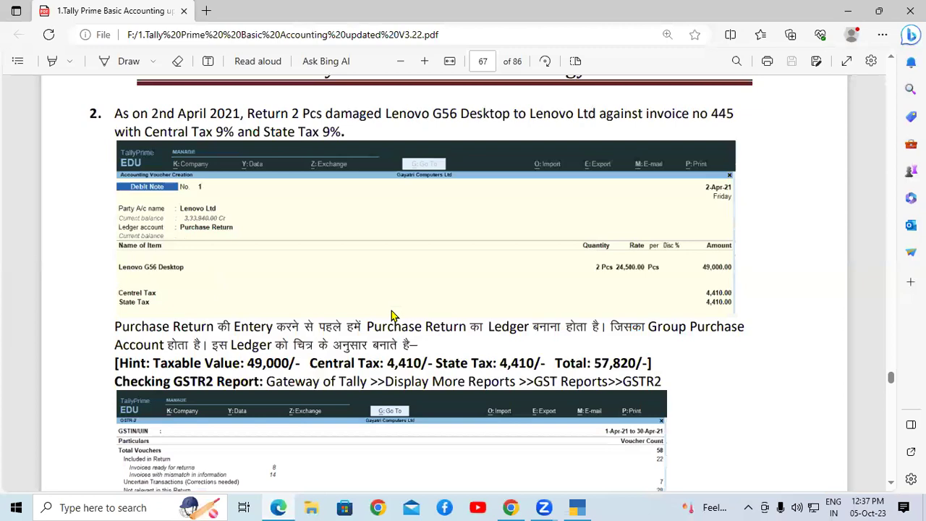
{"action": "scroll", "coordinate": [393, 316], "scroll_direction": "down", "scroll_amount": 2}
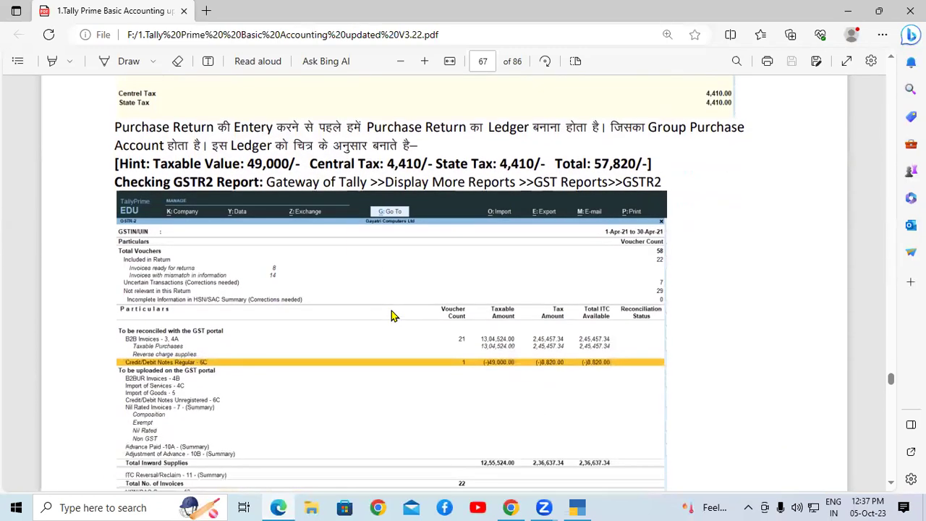
{"action": "scroll", "coordinate": [392, 316], "scroll_direction": "down", "scroll_amount": 1}
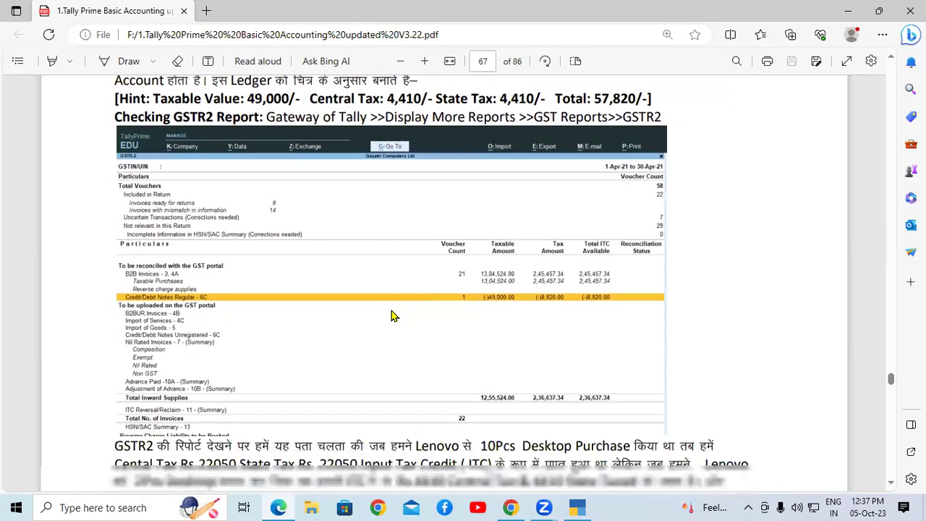
{"action": "scroll", "coordinate": [496, 267], "scroll_direction": "down", "scroll_amount": 1}
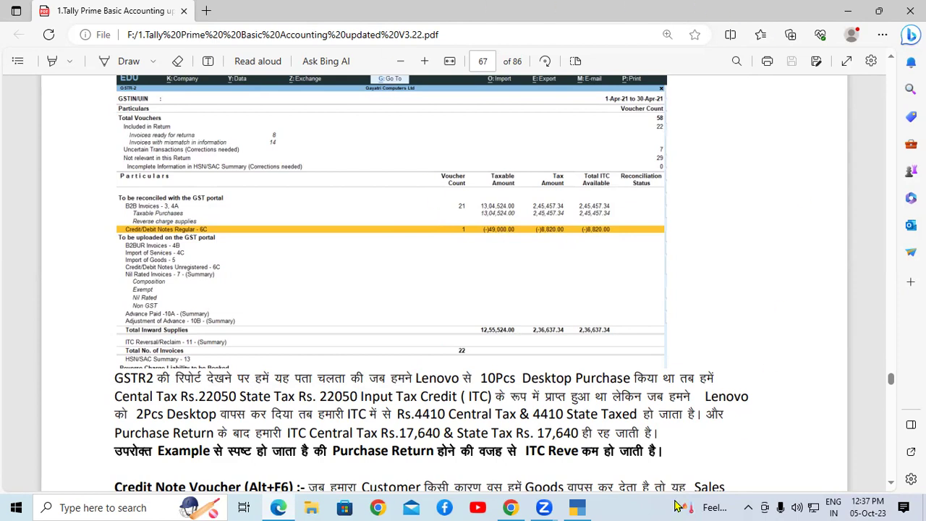
Step: Write the subtraction 44100 − 8820 freehand beside the GSTR-2 example and draw a line under it
{"action": "left_click", "coordinate": [571, 507]}
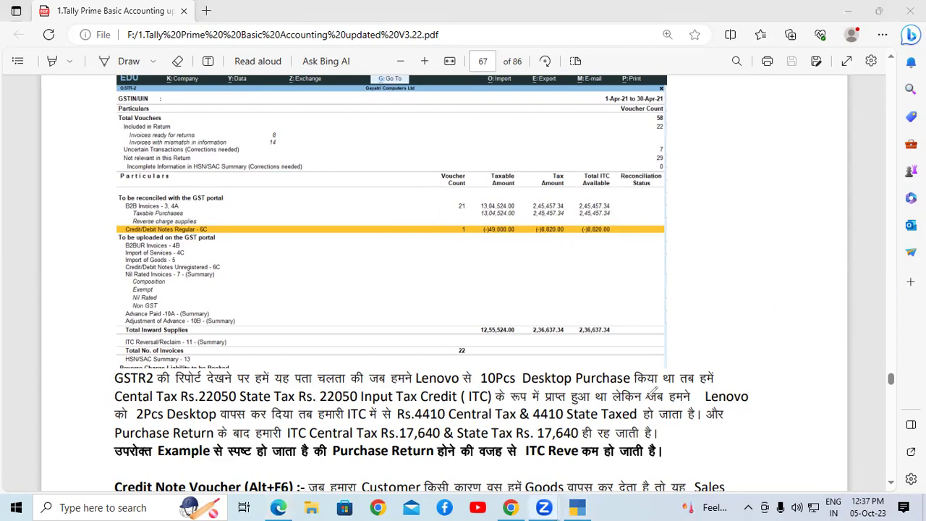
{"action": "left_click_drag", "start_coordinate": [671, 171], "coordinate": [673, 205]}
{"action": "mouse_move", "coordinate": [662, 168]}
{"action": "left_mouse_down"}
{"action": "mouse_move", "coordinate": [654, 194]}
{"action": "mouse_move", "coordinate": [681, 183]}
{"action": "left_mouse_up"}
{"action": "mouse_move", "coordinate": [700, 153]}
{"action": "left_mouse_down"}
{"action": "mouse_move", "coordinate": [691, 185]}
{"action": "mouse_move", "coordinate": [712, 189]}
{"action": "left_mouse_up"}
{"action": "mouse_move", "coordinate": [689, 185]}
{"action": "left_mouse_down"}
{"action": "mouse_move", "coordinate": [717, 178]}
{"action": "mouse_move", "coordinate": [733, 187]}
{"action": "left_mouse_up"}
{"action": "left_click_drag", "start_coordinate": [746, 153], "coordinate": [771, 145]}
{"action": "mouse_move", "coordinate": [670, 262]}
{"action": "left_mouse_down"}
{"action": "mouse_move", "coordinate": [704, 240]}
{"action": "mouse_move", "coordinate": [727, 266]}
{"action": "left_mouse_up"}
{"action": "mouse_move", "coordinate": [734, 207]}
{"action": "left_mouse_down"}
{"action": "mouse_move", "coordinate": [760, 191]}
{"action": "mouse_move", "coordinate": [800, 232]}
{"action": "mouse_move", "coordinate": [803, 191]}
{"action": "mouse_move", "coordinate": [833, 181]}
{"action": "mouse_move", "coordinate": [852, 194]}
{"action": "left_mouse_up"}
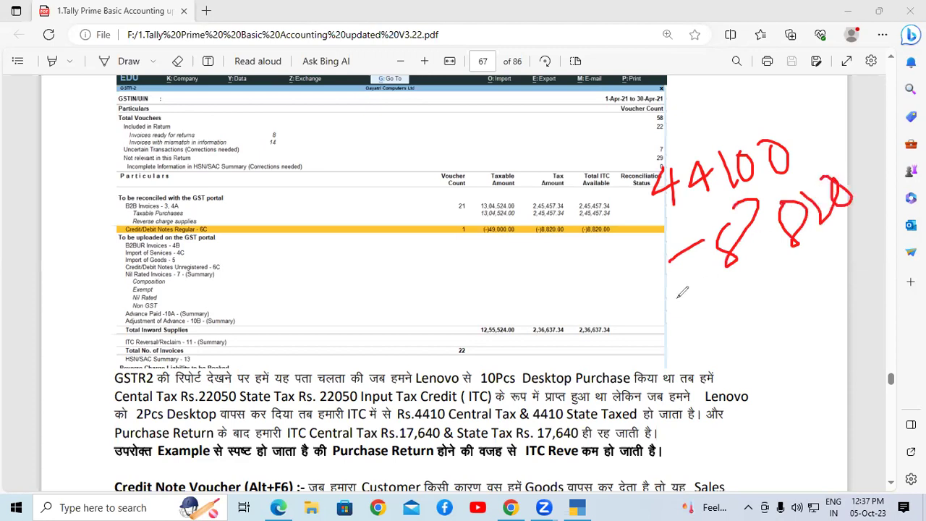
{"action": "left_click_drag", "start_coordinate": [626, 331], "coordinate": [924, 212]}
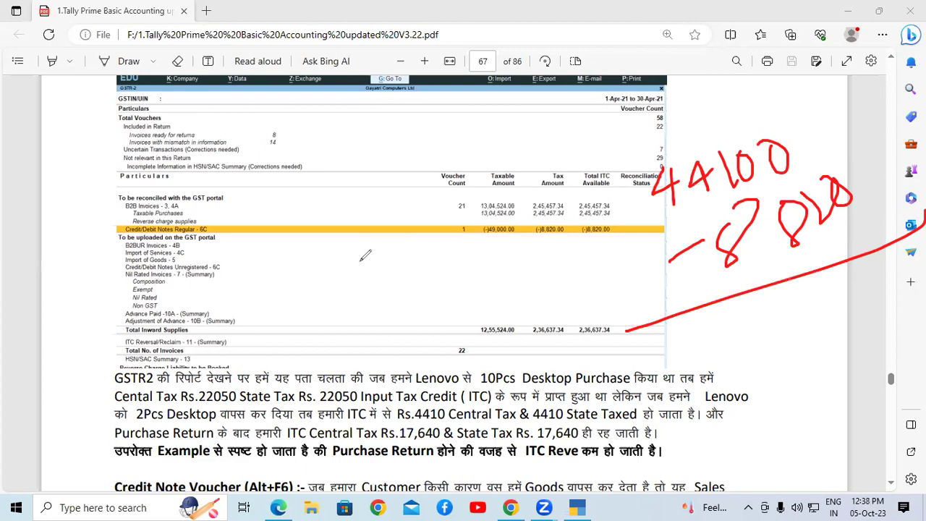
Step: Write "P + T" and "ITC" freehand over the GSTR-2 example, circling the T and drawing an arrow down from it
{"action": "mouse_move", "coordinate": [252, 167]}
{"action": "left_mouse_down"}
{"action": "mouse_move", "coordinate": [255, 212]}
{"action": "mouse_move", "coordinate": [257, 191]}
{"action": "left_mouse_up"}
{"action": "mouse_move", "coordinate": [295, 155]}
{"action": "left_mouse_down"}
{"action": "mouse_move", "coordinate": [303, 173]}
{"action": "mouse_move", "coordinate": [318, 177]}
{"action": "mouse_move", "coordinate": [350, 148]}
{"action": "mouse_move", "coordinate": [345, 172]}
{"action": "left_mouse_up"}
{"action": "mouse_move", "coordinate": [334, 132]}
{"action": "left_mouse_down"}
{"action": "mouse_move", "coordinate": [362, 155]}
{"action": "mouse_move", "coordinate": [327, 137]}
{"action": "left_mouse_up"}
{"action": "left_click_drag", "start_coordinate": [443, 133], "coordinate": [449, 155]}
{"action": "left_click_drag", "start_coordinate": [427, 131], "coordinate": [461, 120]}
{"action": "mouse_move", "coordinate": [449, 154]}
{"action": "left_mouse_down"}
{"action": "mouse_move", "coordinate": [470, 151]}
{"action": "mouse_move", "coordinate": [489, 124]}
{"action": "left_mouse_up"}
{"action": "left_click_drag", "start_coordinate": [483, 130], "coordinate": [486, 155]}
{"action": "left_click_drag", "start_coordinate": [515, 124], "coordinate": [531, 147]}
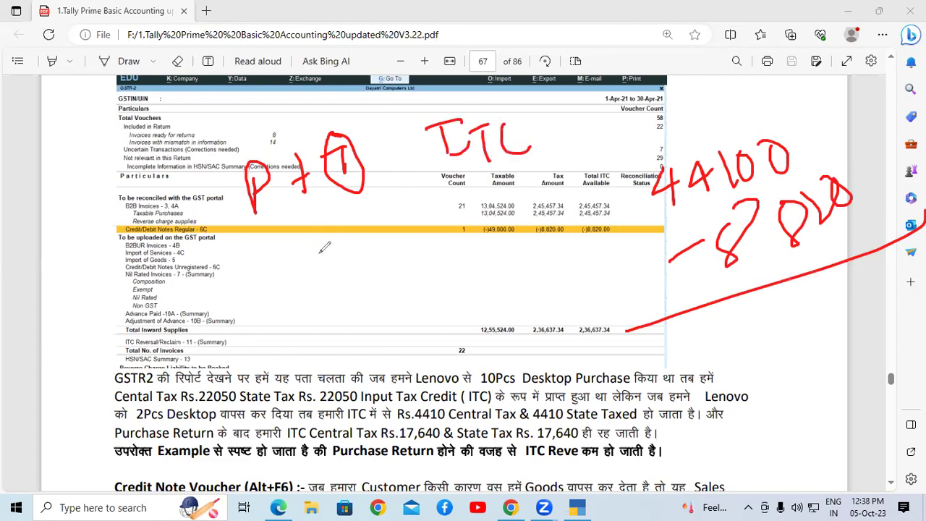
{"action": "mouse_move", "coordinate": [356, 192]}
{"action": "left_mouse_down"}
{"action": "mouse_move", "coordinate": [373, 230]}
{"action": "mouse_move", "coordinate": [391, 197]}
{"action": "left_mouse_up"}
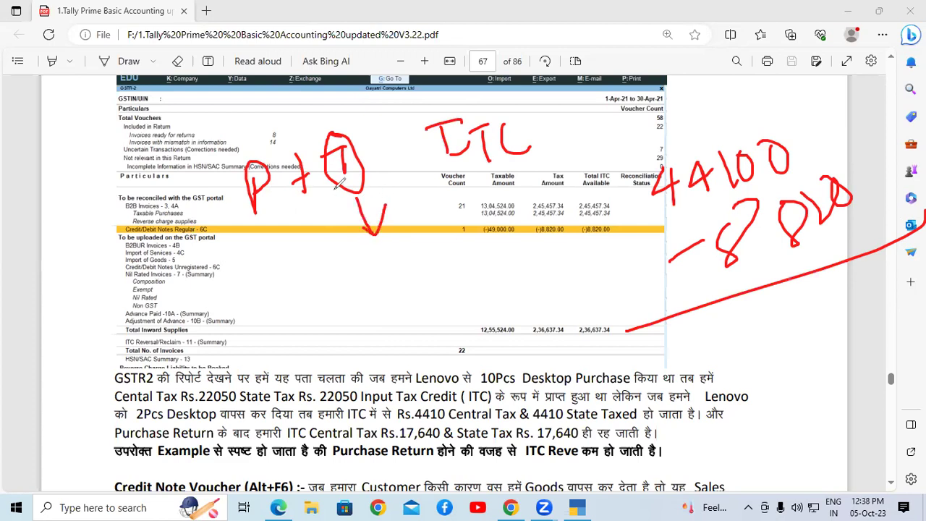
Step: Write "100 + 5" and "20 + 1" freehand, underline the 5 and 1, and add a circled 4 below the arrow
{"action": "left_click_drag", "start_coordinate": [84, 329], "coordinate": [113, 356]}
{"action": "left_click_drag", "start_coordinate": [129, 313], "coordinate": [157, 305]}
{"action": "left_click_drag", "start_coordinate": [220, 269], "coordinate": [233, 308]}
{"action": "mouse_move", "coordinate": [202, 298]}
{"action": "left_mouse_down"}
{"action": "mouse_move", "coordinate": [231, 276]}
{"action": "mouse_move", "coordinate": [253, 287]}
{"action": "left_mouse_up"}
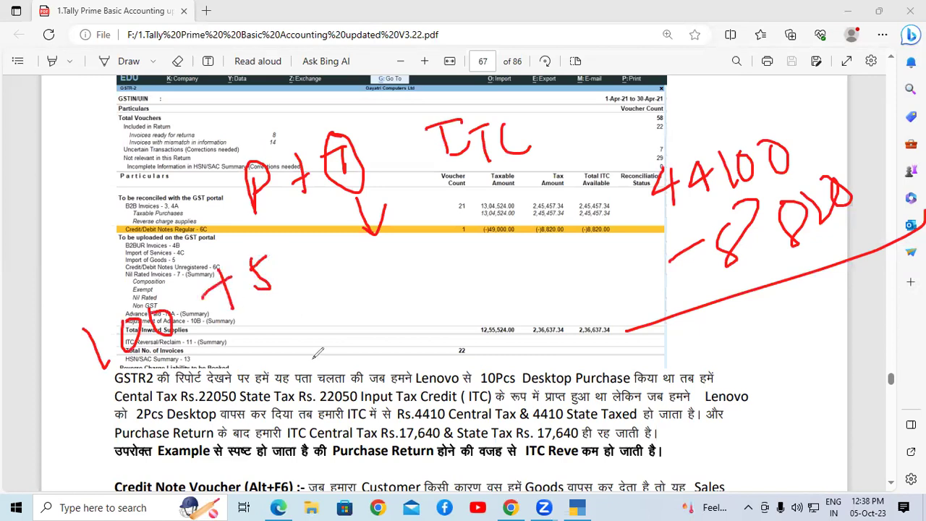
{"action": "left_click_drag", "start_coordinate": [202, 416], "coordinate": [232, 431]}
{"action": "mouse_move", "coordinate": [253, 382]}
{"action": "left_mouse_down"}
{"action": "mouse_move", "coordinate": [246, 414]}
{"action": "mouse_move", "coordinate": [255, 384]}
{"action": "mouse_move", "coordinate": [283, 395]}
{"action": "left_mouse_up"}
{"action": "mouse_move", "coordinate": [307, 346]}
{"action": "left_mouse_down"}
{"action": "mouse_move", "coordinate": [261, 392]}
{"action": "mouse_move", "coordinate": [323, 382]}
{"action": "left_mouse_up"}
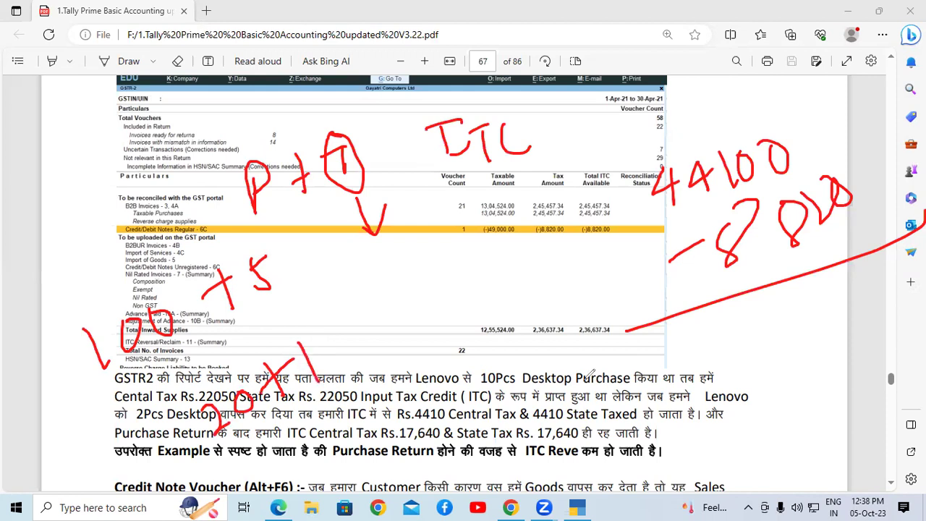
{"action": "left_click_drag", "start_coordinate": [249, 293], "coordinate": [282, 283]}
{"action": "left_click_drag", "start_coordinate": [253, 283], "coordinate": [290, 273]}
{"action": "left_click_drag", "start_coordinate": [260, 314], "coordinate": [311, 279]}
{"action": "mouse_move", "coordinate": [337, 360]}
{"action": "left_mouse_down"}
{"action": "mouse_move", "coordinate": [345, 389]}
{"action": "mouse_move", "coordinate": [357, 365]}
{"action": "left_mouse_up"}
{"action": "mouse_move", "coordinate": [375, 257]}
{"action": "left_mouse_down"}
{"action": "mouse_move", "coordinate": [391, 312]}
{"action": "mouse_move", "coordinate": [396, 274]}
{"action": "left_mouse_up"}
{"action": "mouse_move", "coordinate": [377, 233]}
{"action": "left_mouse_down"}
{"action": "mouse_move", "coordinate": [416, 283]}
{"action": "mouse_move", "coordinate": [363, 239]}
{"action": "left_mouse_up"}
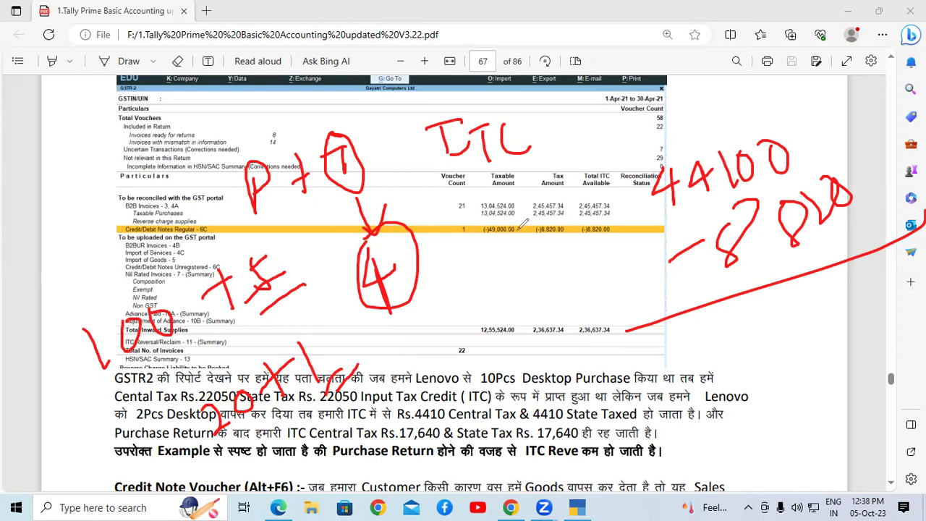
Step: Underline the handwritten "ITC" twice, and clear all freehand annotations from the page
{"action": "left_click_drag", "start_coordinate": [460, 181], "coordinate": [561, 155]}
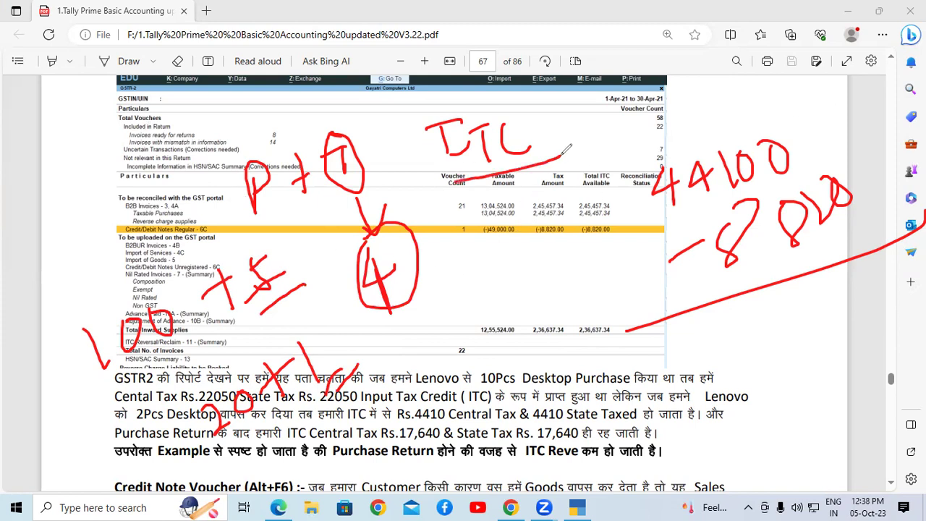
{"action": "left_click_drag", "start_coordinate": [459, 205], "coordinate": [559, 181]}
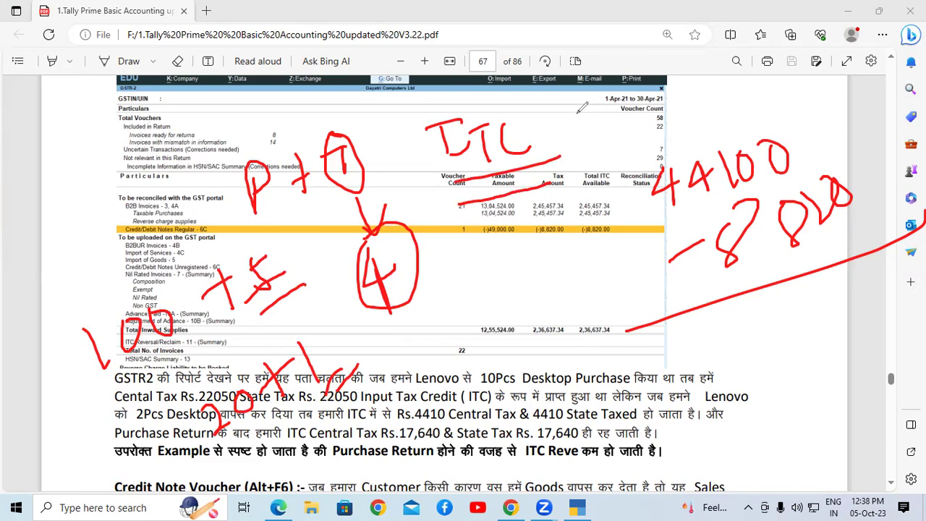
{"action": "key", "text": "Escape"}
Step: Read the Credit Note Voucher section and the Hi-Tech World sales and return exercises on page 68
{"action": "scroll", "coordinate": [557, 323], "scroll_direction": "down", "scroll_amount": 3}
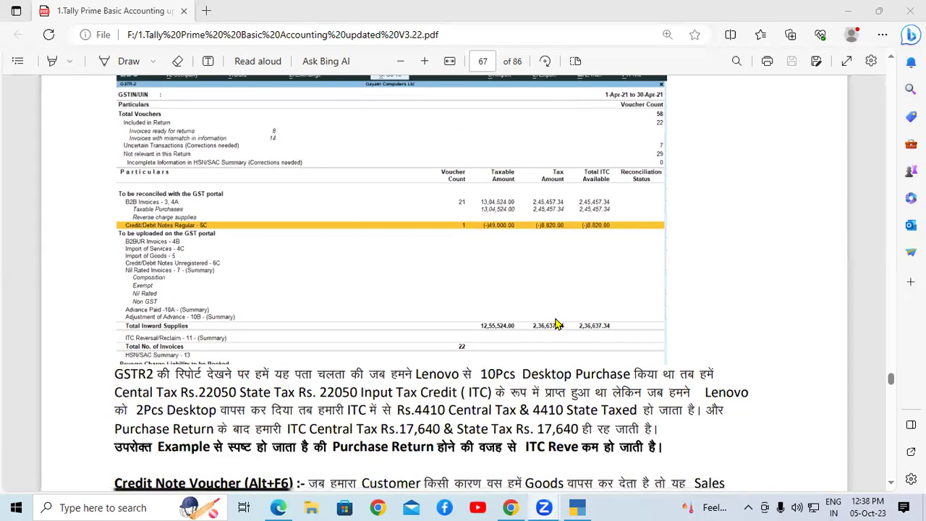
{"action": "scroll", "coordinate": [557, 323], "scroll_direction": "down", "scroll_amount": 2}
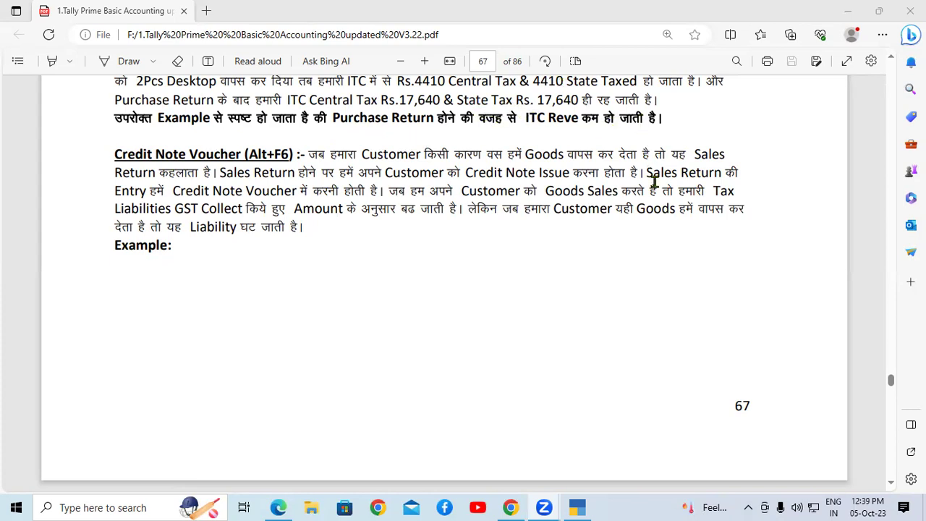
{"action": "scroll", "coordinate": [444, 212], "scroll_direction": "down", "scroll_amount": 1}
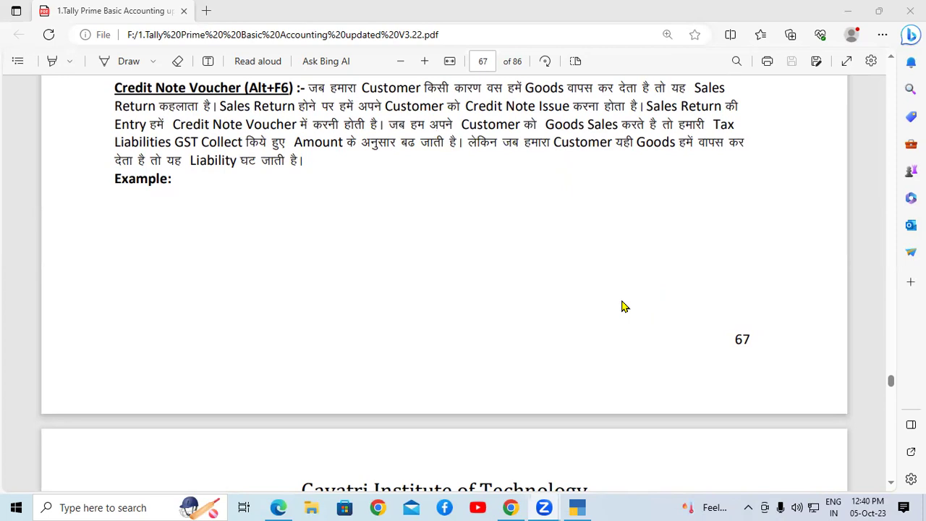
{"action": "scroll", "coordinate": [625, 306], "scroll_direction": "down", "scroll_amount": 3}
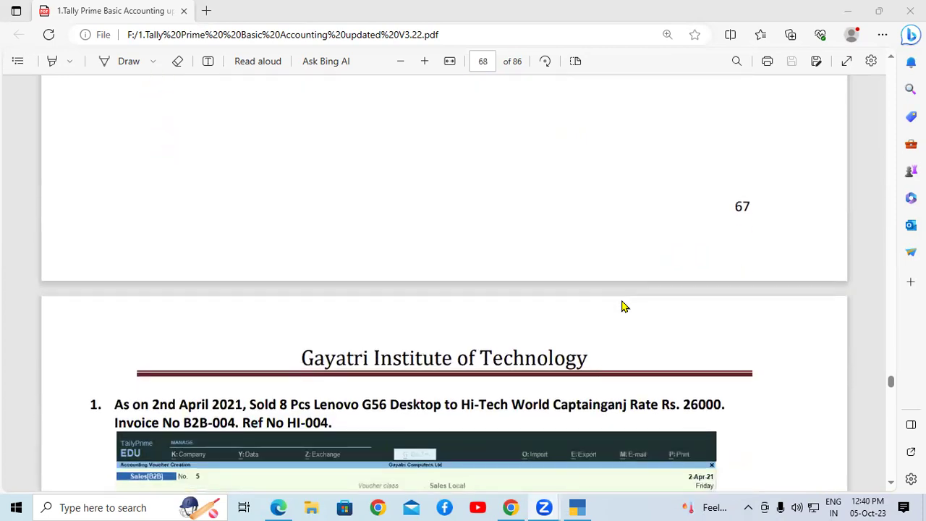
{"action": "scroll", "coordinate": [625, 306], "scroll_direction": "down", "scroll_amount": 5}
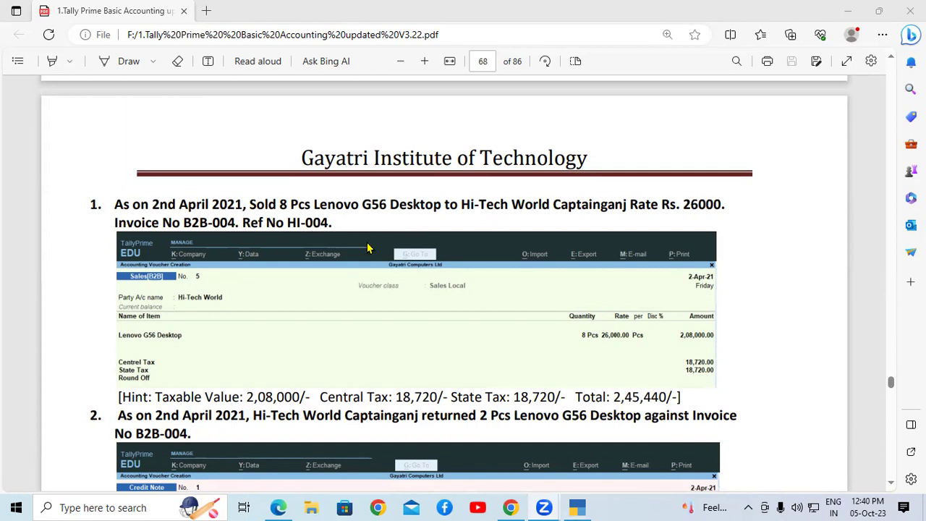
Step: Switch back to TallyPrime and start a Sales B2B voucher with the Sales Local class
{"action": "left_click", "coordinate": [576, 507]}
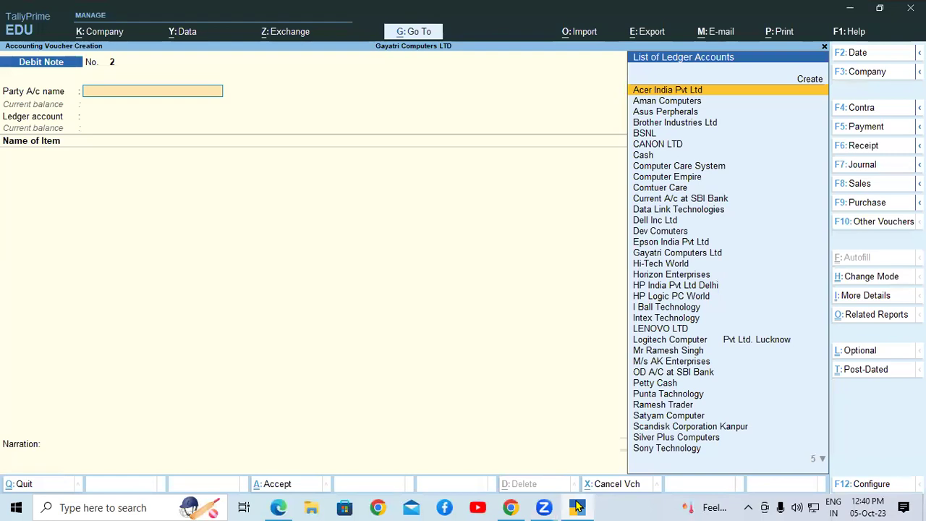
{"action": "key", "text": "F8"}
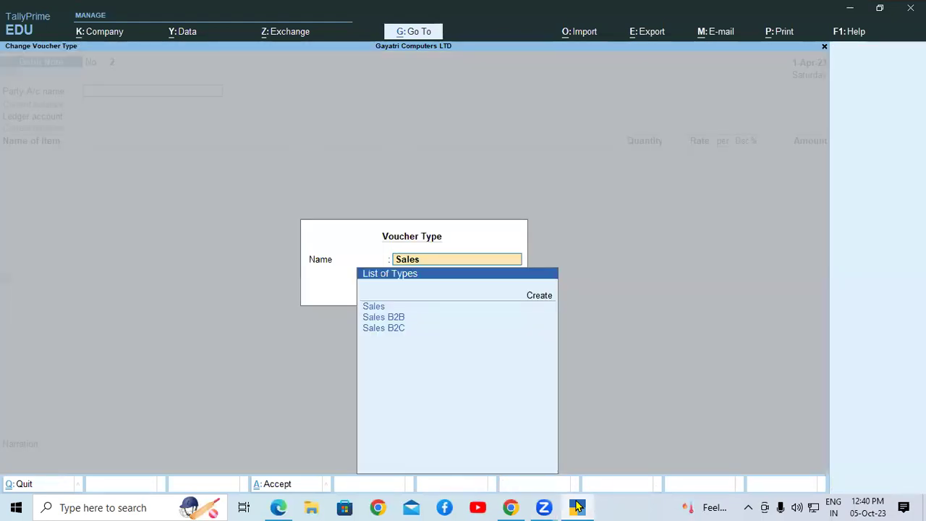
{"action": "key", "text": "Down"}
{"action": "key", "text": "Down"}
{"action": "key", "text": "Return"}
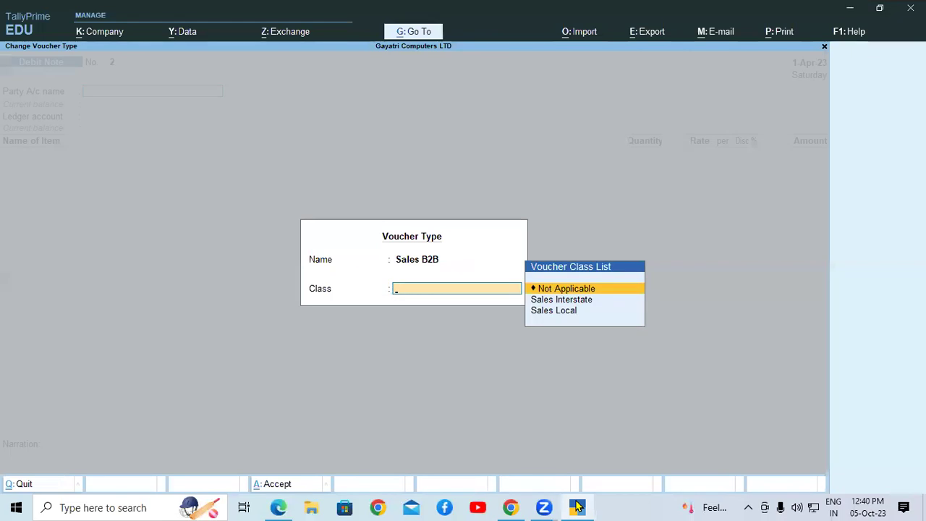
{"action": "key", "text": "Down"}
{"action": "key", "text": "Down"}
{"action": "key", "text": "Return"}
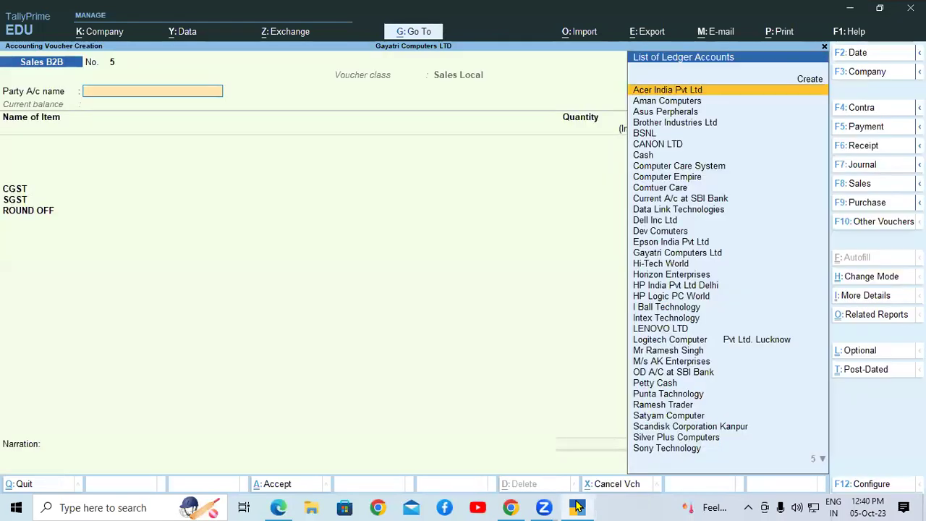
Step: Choose Hi-Tech World as the sales voucher's party and proceed to its party details
{"action": "type", "text": "HI"}
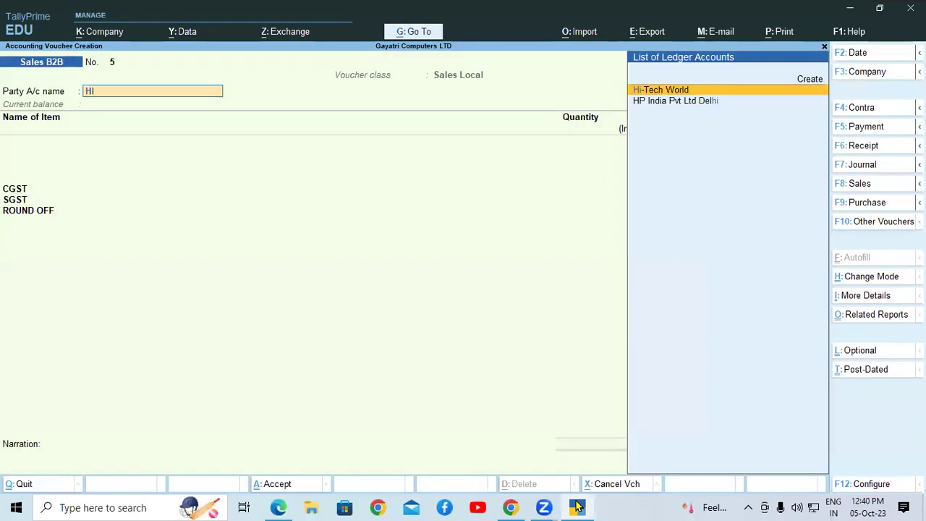
{"action": "key", "text": "Return"}
{"action": "key", "text": "ctrl+a"}
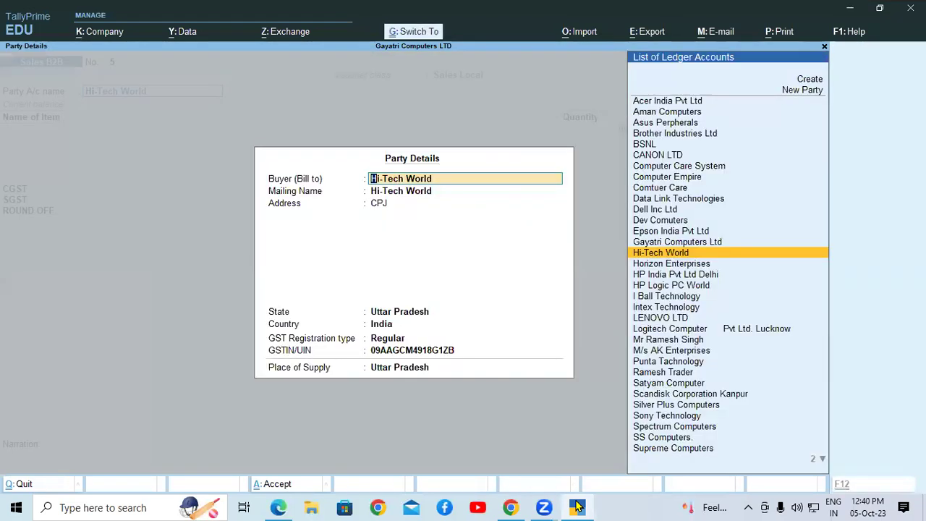
Step: Accept the party details and add LENOVO G56 DESKTOP to the sale, allocating 8 pcs from the Shop godown
{"action": "key", "text": "ctrl+a"}
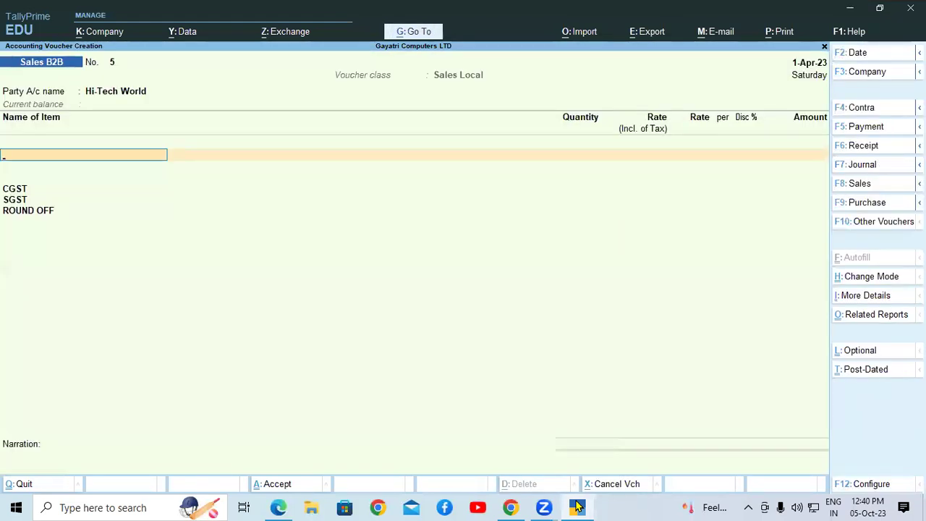
{"action": "type", "text": "LE"}
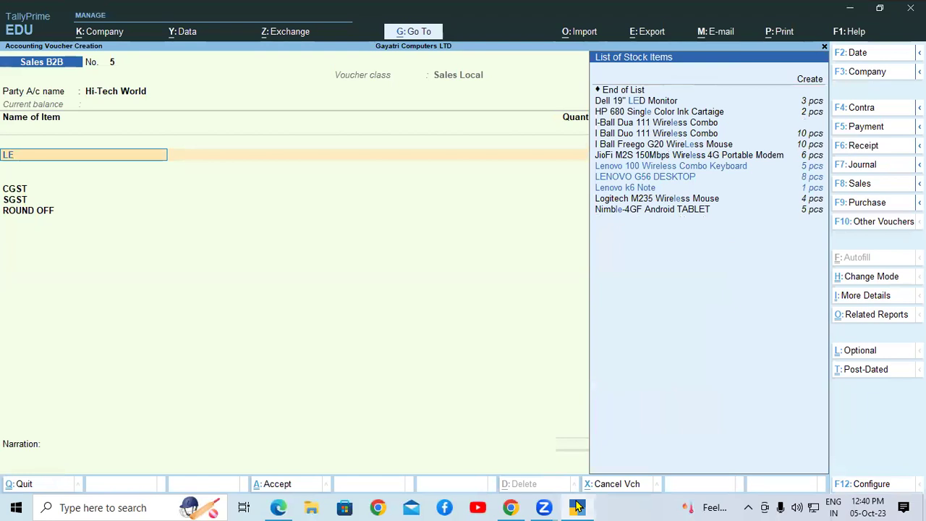
{"action": "key", "text": "Return"}
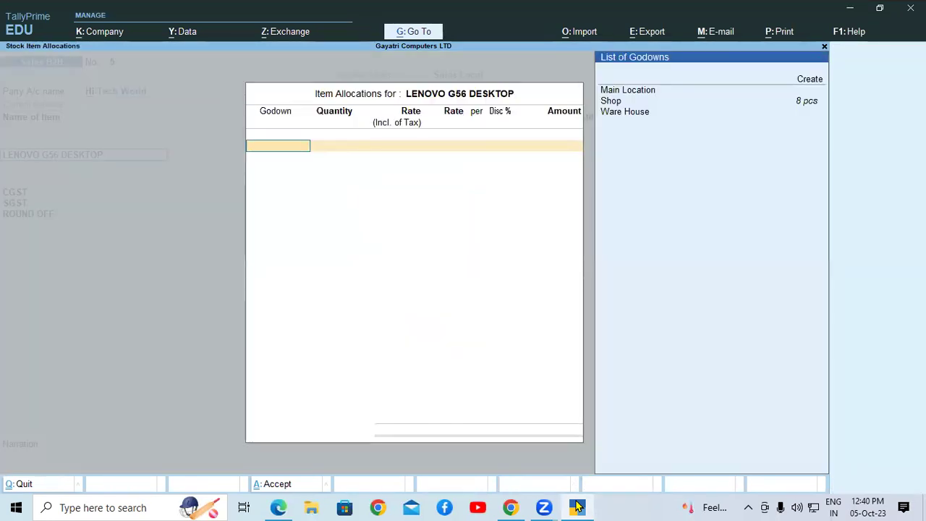
{"action": "key", "text": "Down"}
{"action": "key", "text": "Return"}
{"action": "type", "text": "8"}
{"action": "key", "text": "Return"}
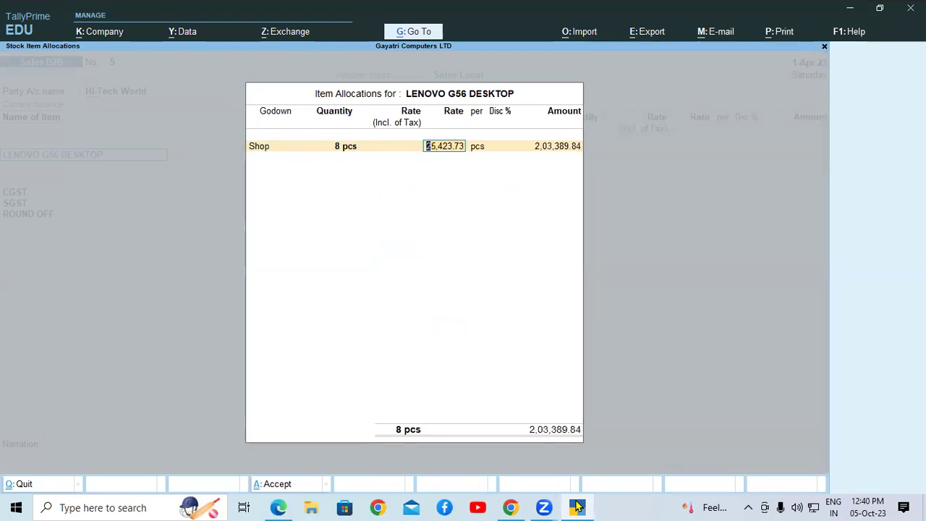
Step: Check the selling rate in the PDF exercise, set the desktop's rate to 26,000 in TallyPrime, and complete the item allocation
{"action": "left_click", "coordinate": [578, 506]}
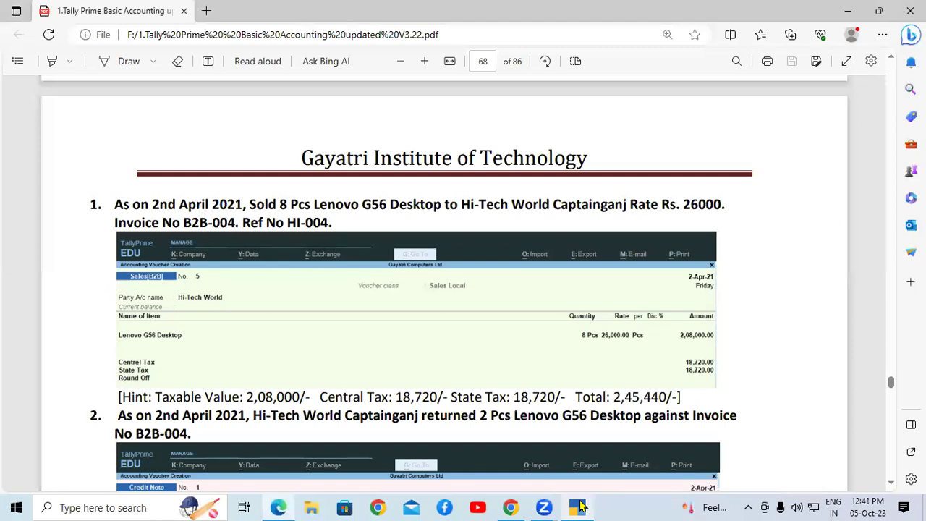
{"action": "left_click", "coordinate": [579, 506]}
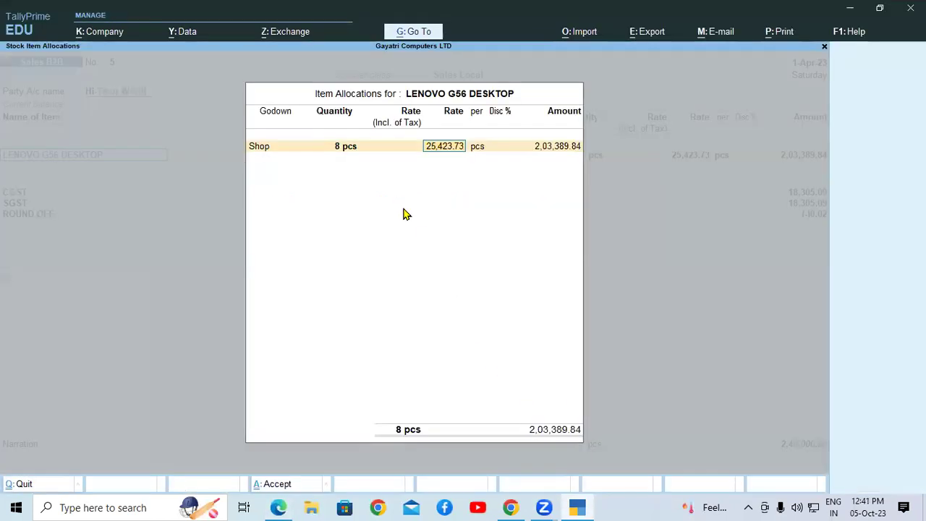
{"action": "key", "text": "BackSpace"}
{"action": "left_click", "coordinate": [392, 149]}
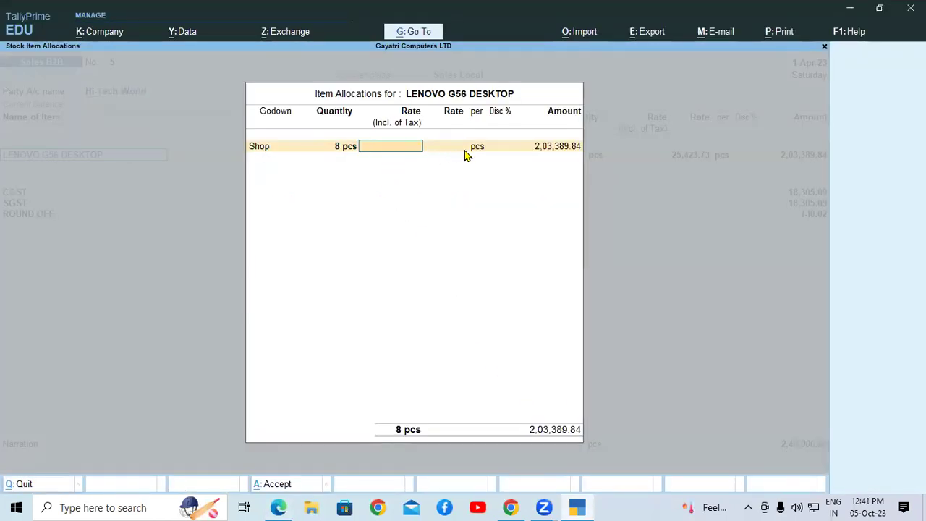
{"action": "left_click", "coordinate": [450, 145]}
{"action": "type", "text": "26,000"}
{"action": "key", "text": "Return"}
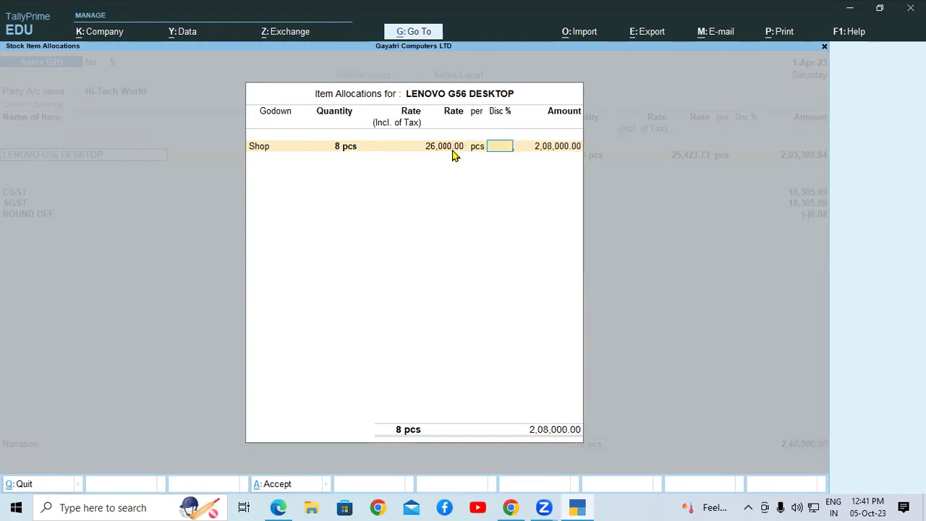
{"action": "key", "text": "Return"}
{"action": "key", "text": "Return"}
{"action": "key", "text": "Return"}
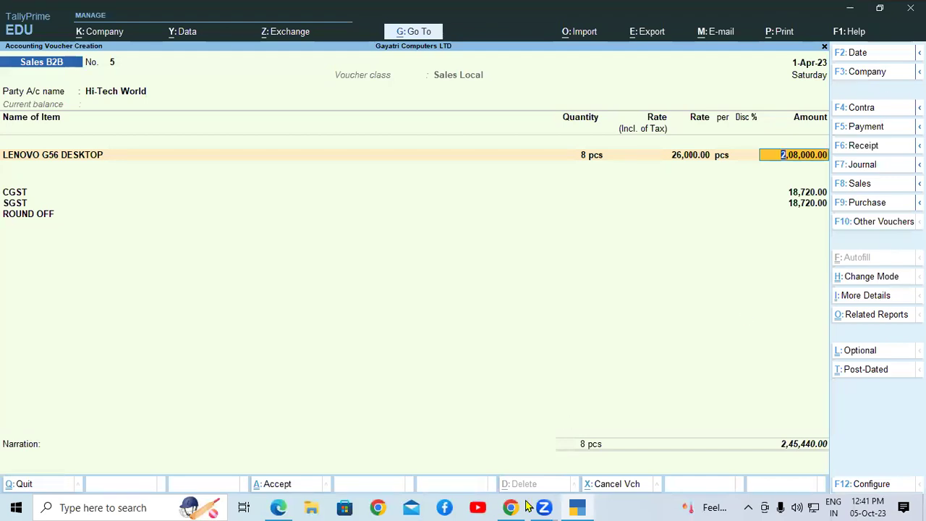
Step: Compare the voucher amounts with the PDF exercise, then back in TallyPrime set Provide GST/e-Way Bill/e-Invoice details to No
{"action": "key", "text": "alt+Tab"}
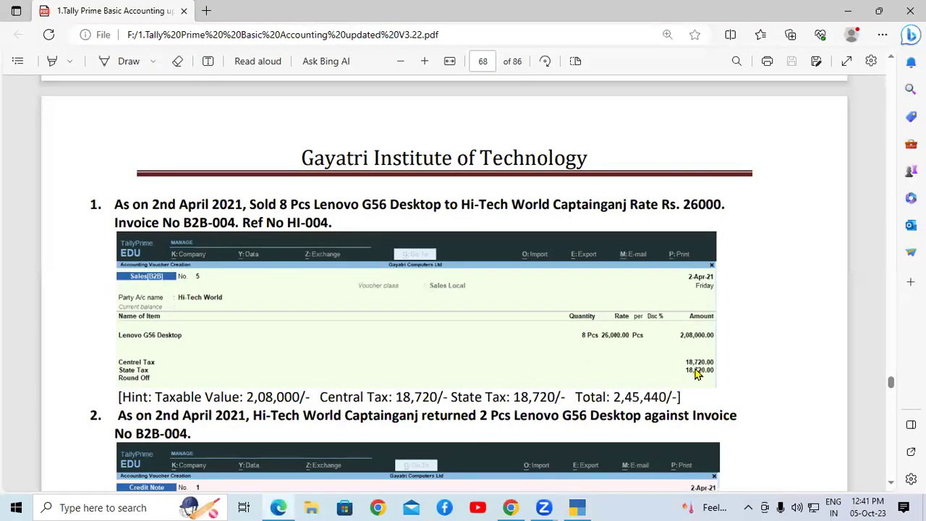
{"action": "left_click", "coordinate": [579, 507]}
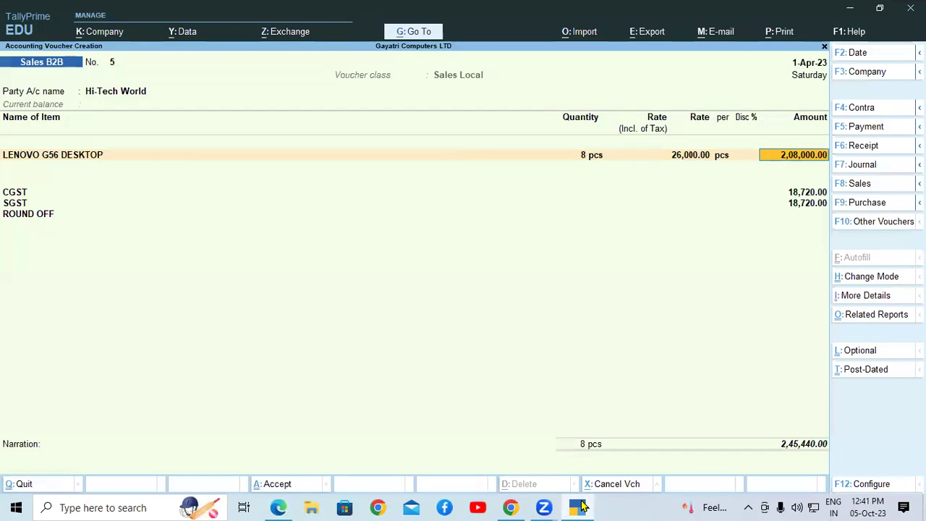
{"action": "key", "text": "Return"}
{"action": "key", "text": "Return"}
{"action": "key", "text": "Return"}
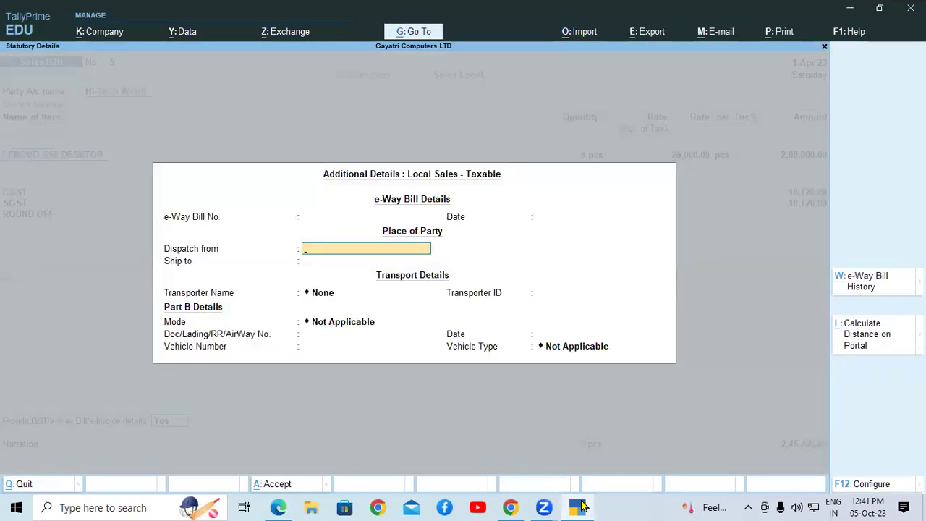
{"action": "key", "text": "Escape"}
{"action": "key", "text": "Up"}
{"action": "key", "text": "Return"}
{"action": "key", "text": "Return"}
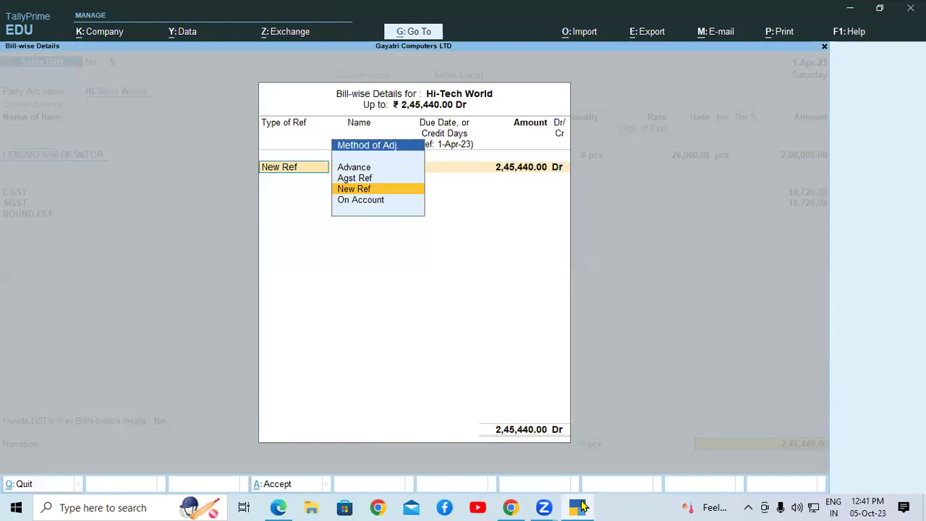
Step: Record the bill-wise details as New Ref HI-004, checking the reference in the PDF, and leave the narration blank
{"action": "key", "text": "Return"}
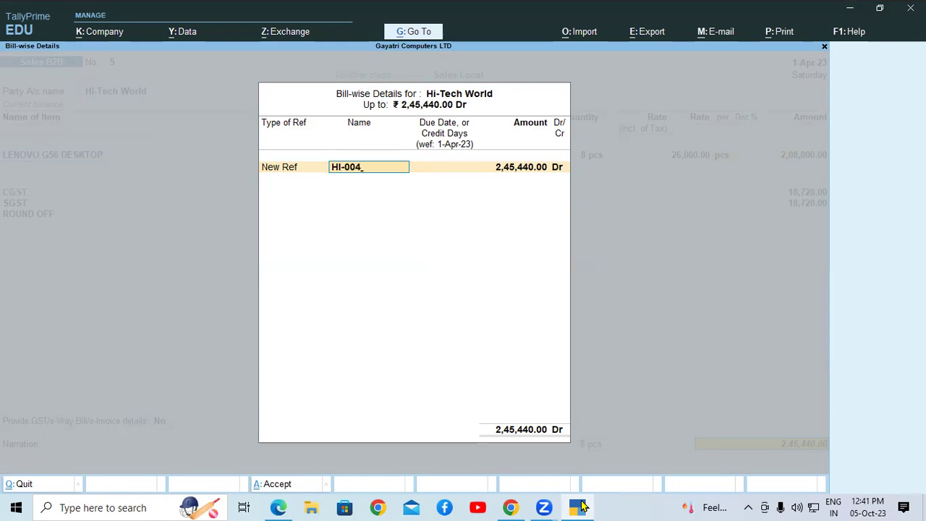
{"action": "left_click", "coordinate": [278, 507]}
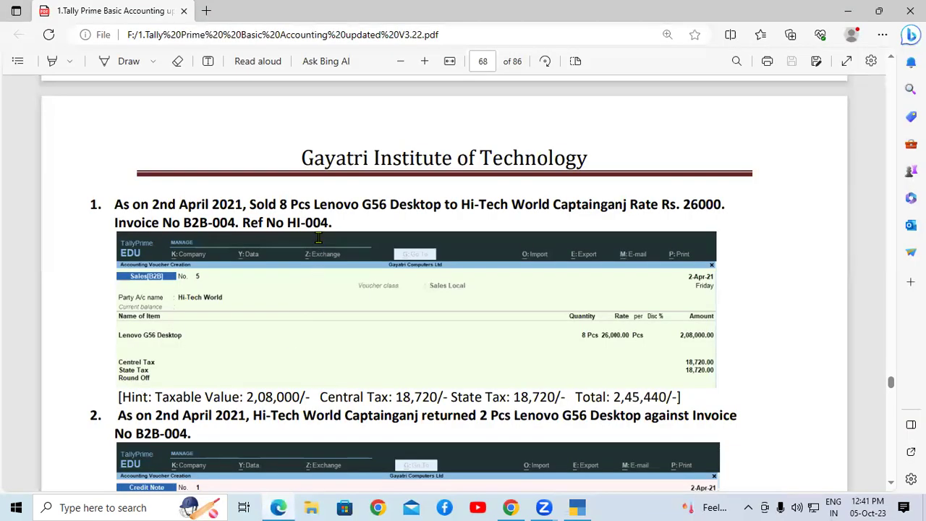
{"action": "left_click", "coordinate": [577, 507]}
{"action": "key", "text": "Return"}
{"action": "key", "text": "Return"}
{"action": "key", "text": "Return"}
{"action": "key", "text": "Return"}
{"action": "key", "text": "Return"}
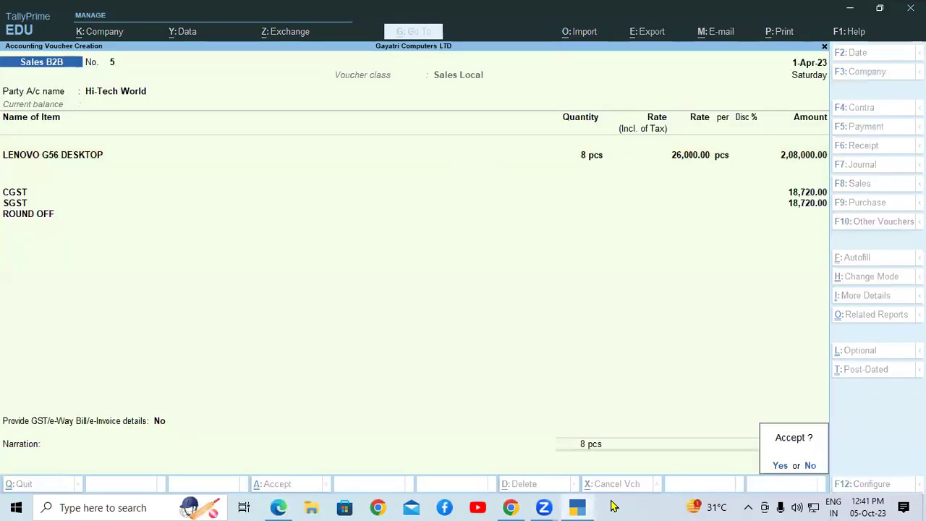
Step: Save the Hi-Tech World sales voucher and dismiss the invoice print dialog without printing
{"action": "key", "text": "Return"}
{"action": "key", "text": "n"}
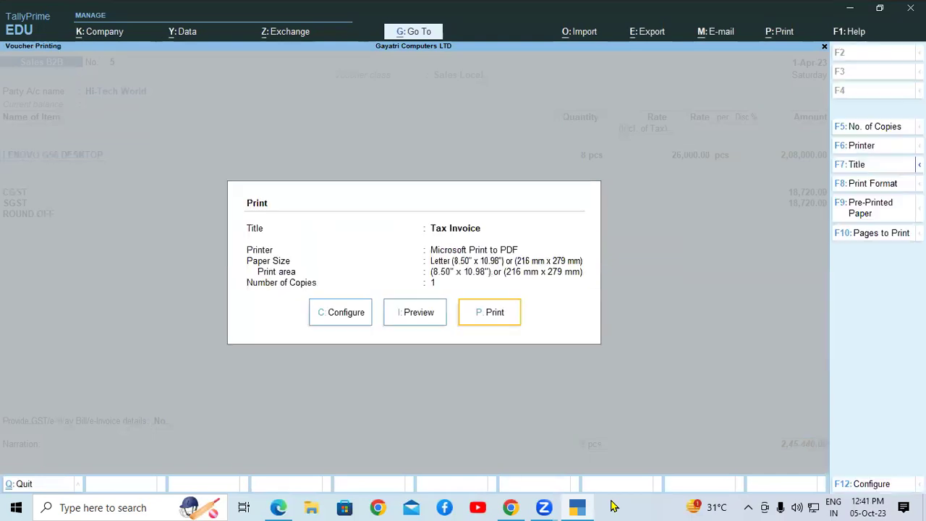
{"action": "key", "text": "Escape"}
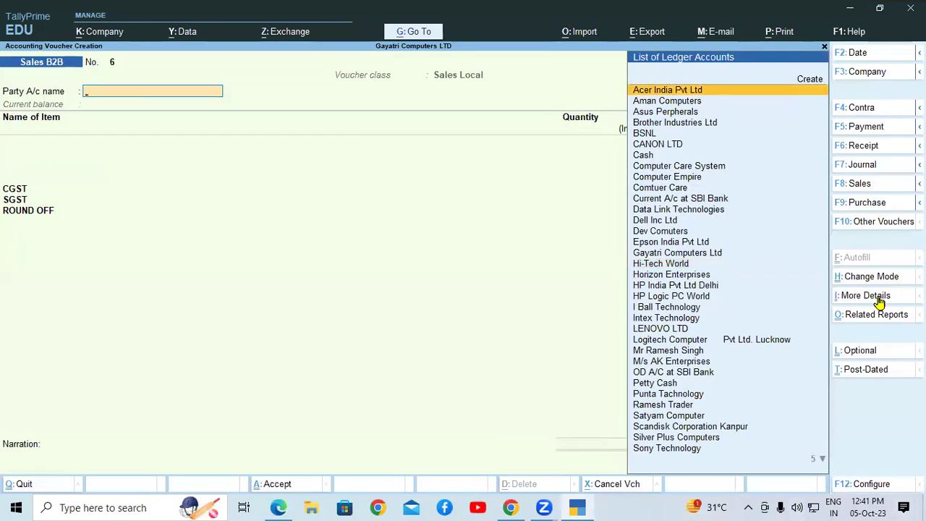
Step: Change the voucher type to Credit Note and choose Hi-Tech World as its party
{"action": "left_click", "coordinate": [868, 221]}
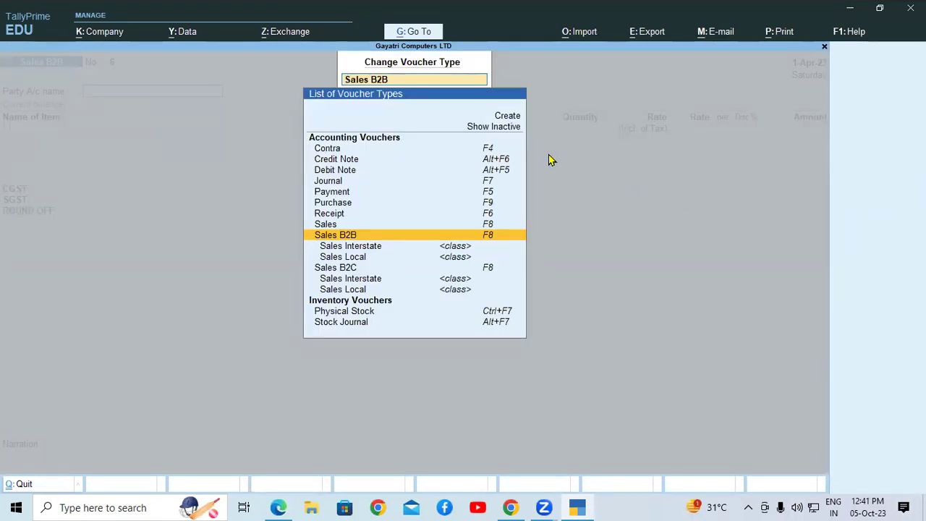
{"action": "left_click", "coordinate": [487, 160]}
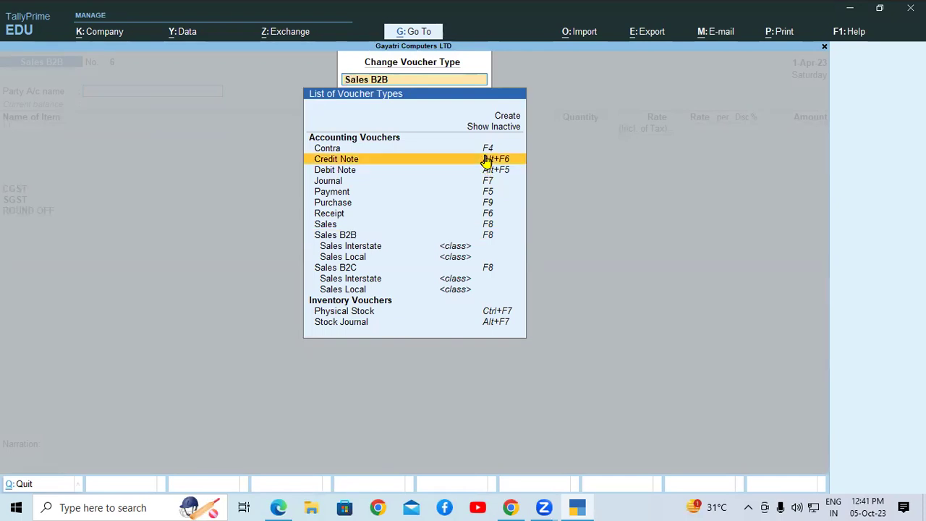
{"action": "key", "text": "Return"}
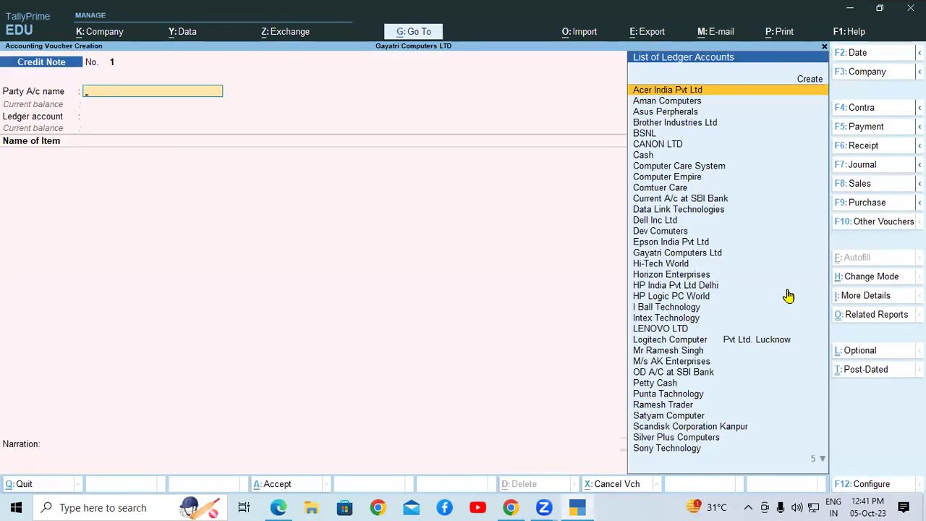
{"action": "type", "text": "hi"}
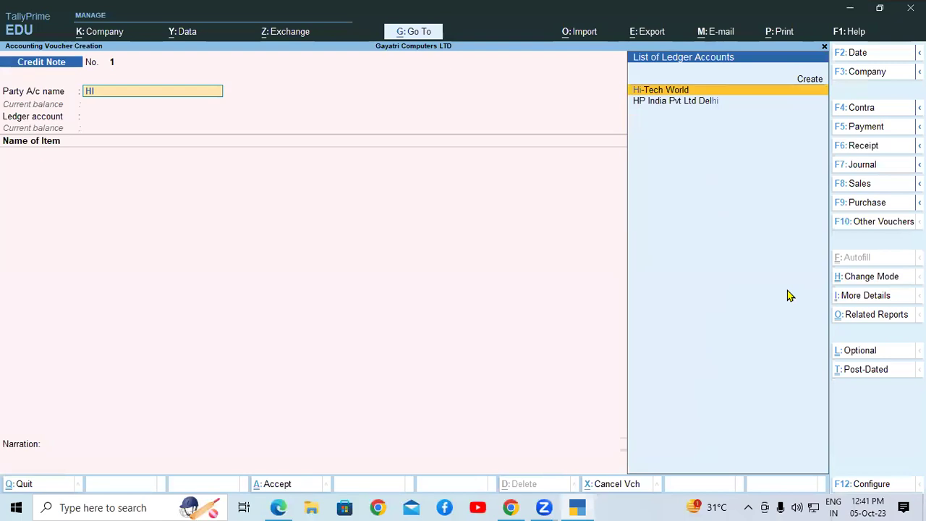
{"action": "key", "text": "Return"}
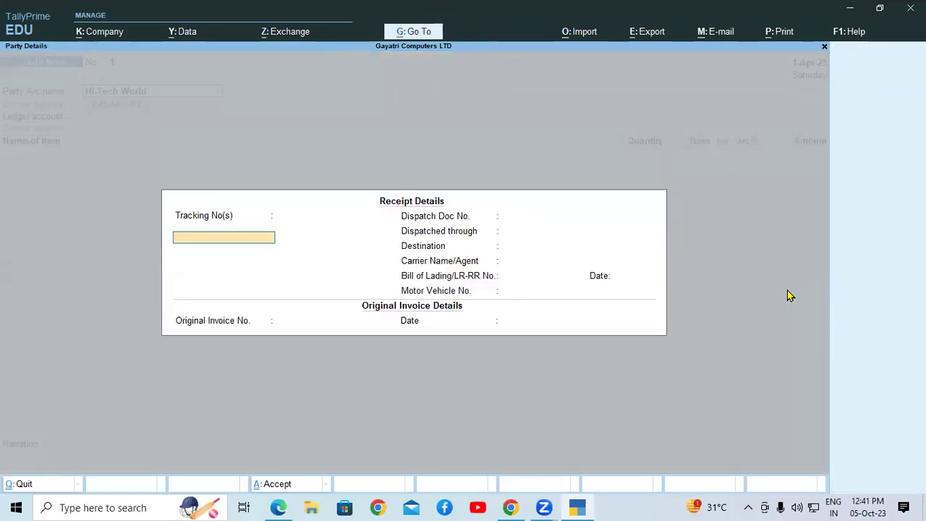
Step: Leave the receipt details blank, enter original invoice number HI-004 dated 1-Apr-23, and accept the party details
{"action": "key", "text": "Return"}
{"action": "key", "text": "Return"}
{"action": "key", "text": "Return"}
{"action": "key", "text": "Return"}
{"action": "key", "text": "Return"}
{"action": "key", "text": "Return"}
{"action": "key", "text": "Return"}
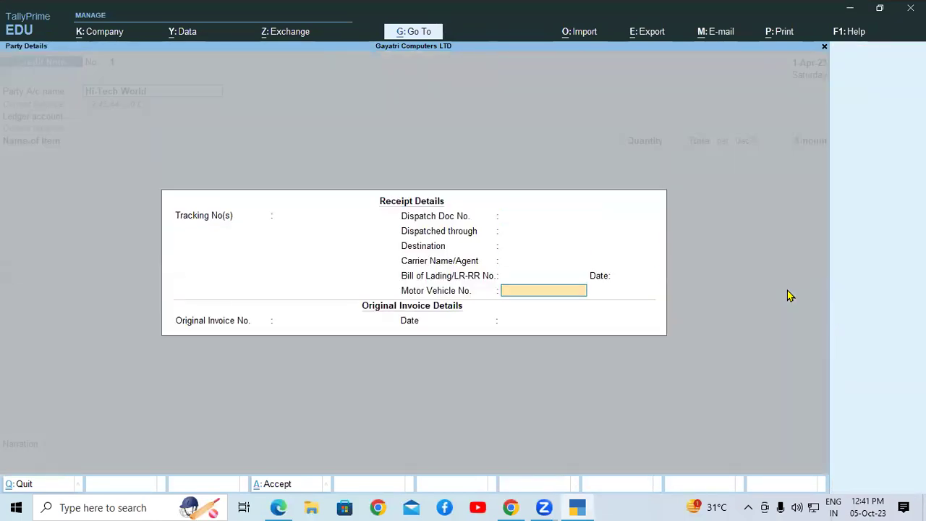
{"action": "key", "text": "Return"}
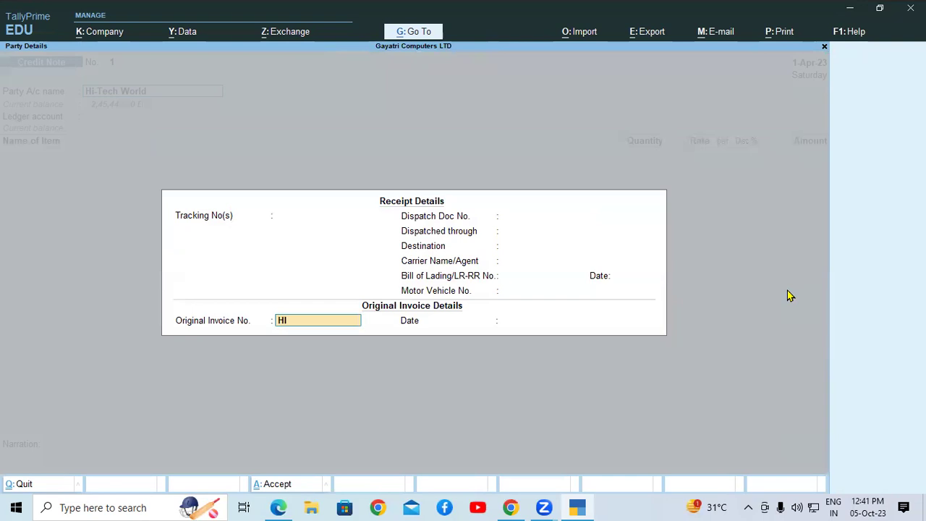
{"action": "key", "text": "Return"}
{"action": "key", "text": "Return"}
{"action": "key", "text": "Return"}
{"action": "key", "text": "Return"}
{"action": "key", "text": "Return"}
{"action": "key", "text": "Return"}
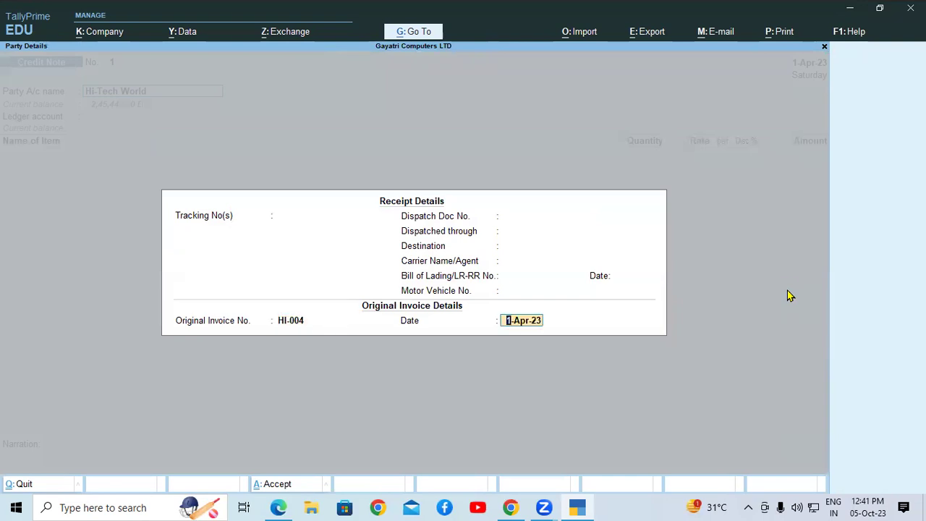
{"action": "key", "text": "Return"}
{"action": "key", "text": "Return"}
{"action": "key", "text": "Return"}
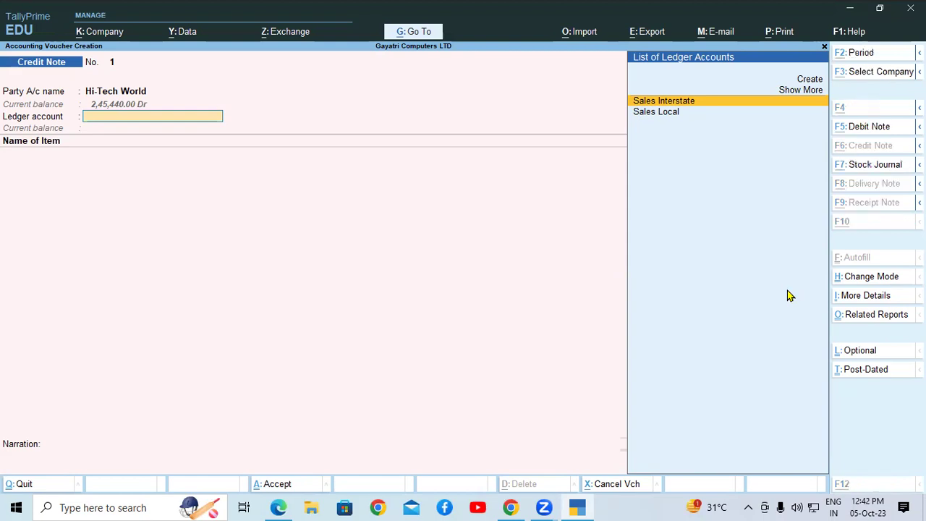
Step: Create a SALES RETURN ledger under Sales Accounts and use it as the credit note's ledger account
{"action": "key", "text": "alt+c"}
{"action": "type", "text": "SALES"}
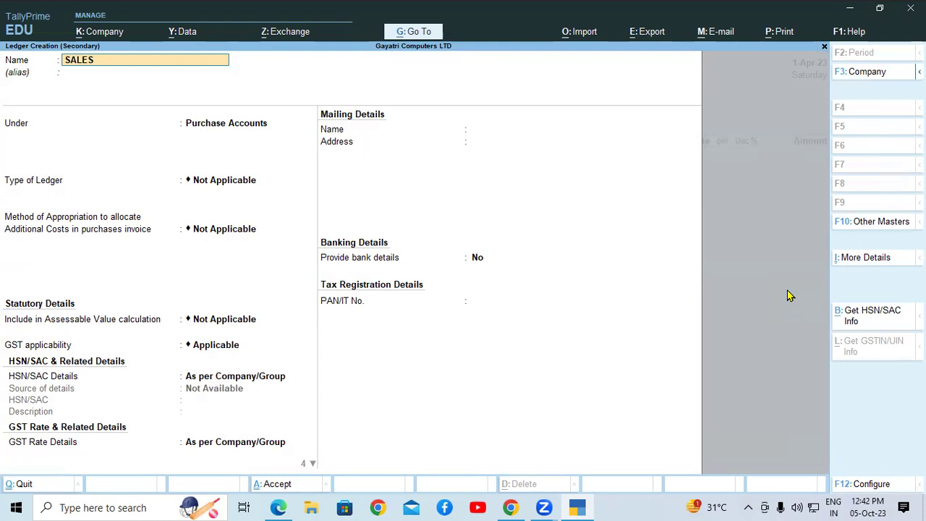
{"action": "type", "text": " RETURN"}
{"action": "key", "text": "Return"}
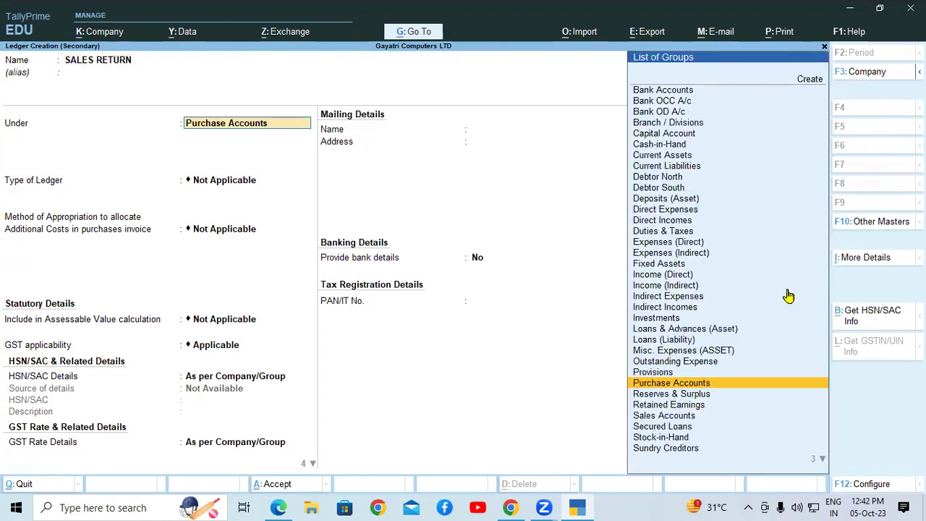
{"action": "type", "text": "sa"}
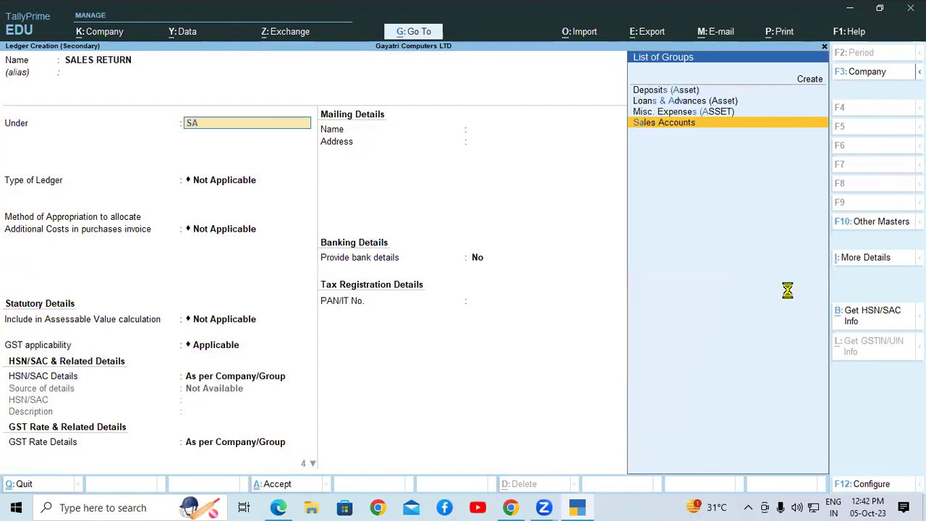
{"action": "key", "text": "Return"}
{"action": "key", "text": "Return"}
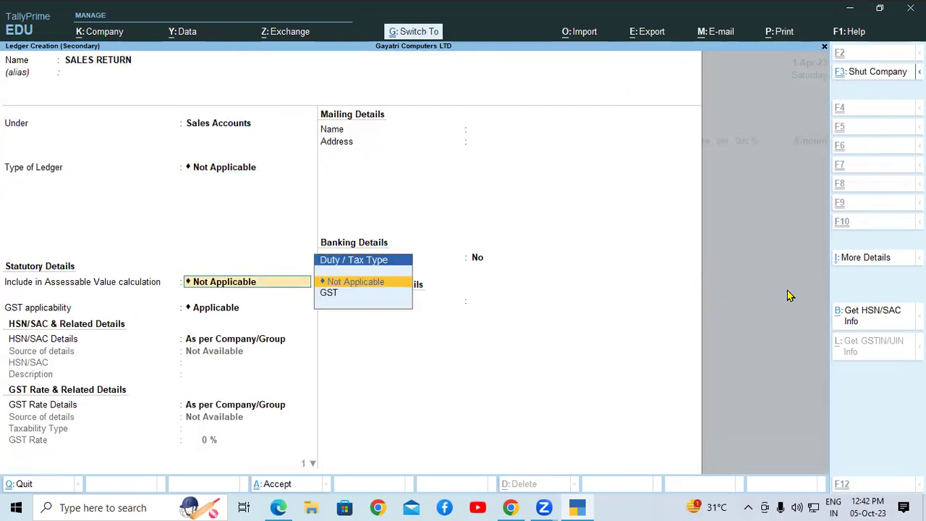
{"action": "key", "text": "ctrl+a"}
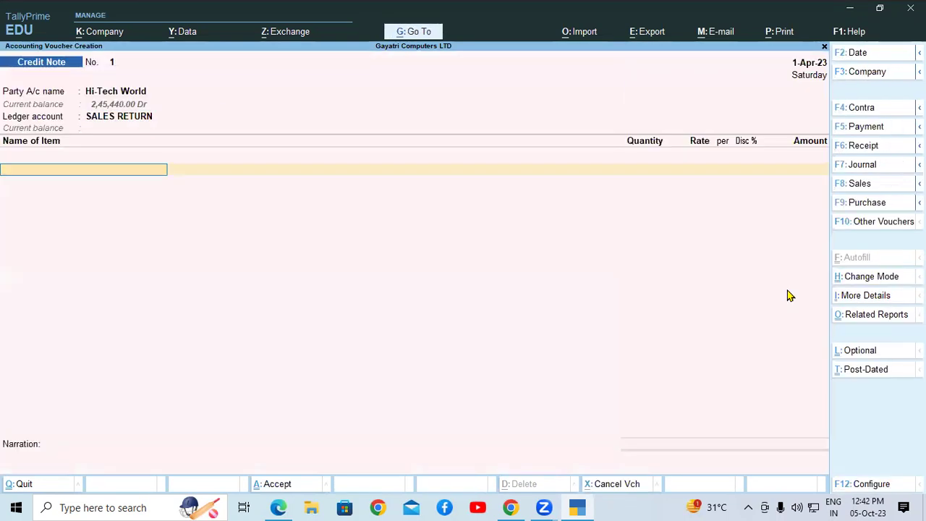
Step: Add LENOVO G56 DESKTOP to the credit note, allocating 2 pcs to the Shop godown at a rate of 26,000.00
{"action": "type", "text": "LE"}
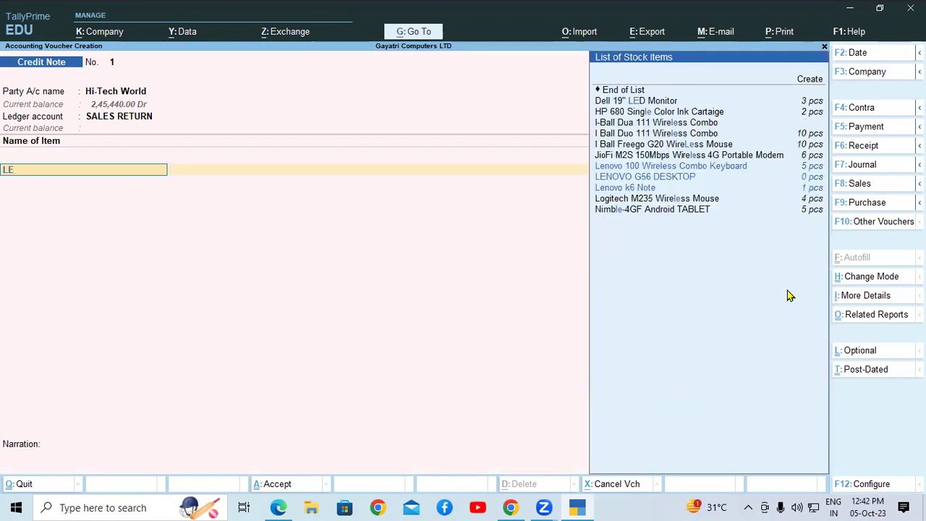
{"action": "key", "text": "Down"}
{"action": "key", "text": "Return"}
{"action": "key", "text": "Return"}
{"action": "key", "text": "Return"}
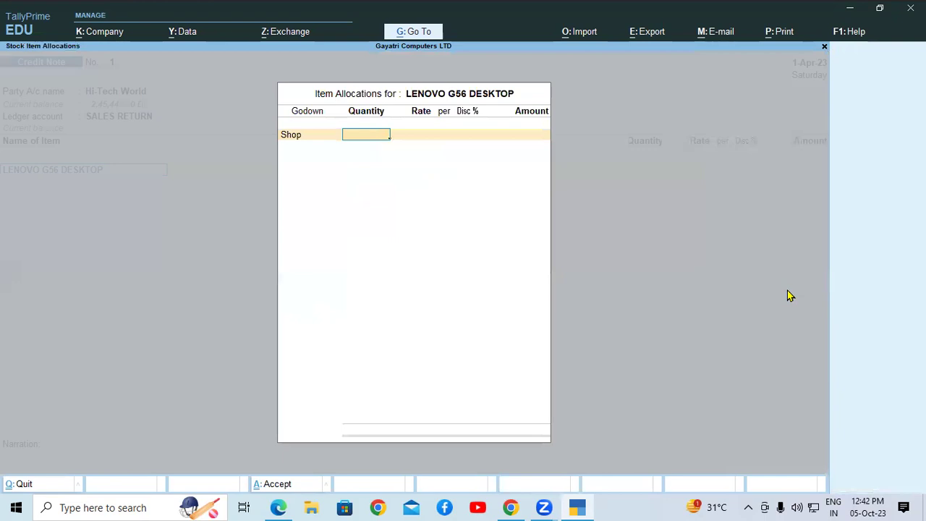
{"action": "type", "text": "2 pcs"}
{"action": "key", "text": "Return"}
{"action": "key", "text": "Return"}
{"action": "key", "text": "Return"}
{"action": "key", "text": "Return"}
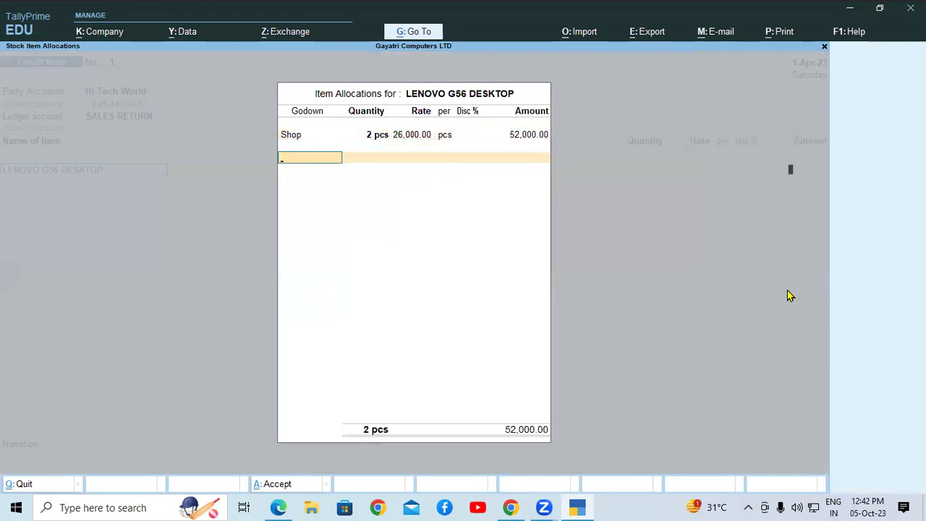
Step: Finish the item allocation and add the CGST and SGST ledgers to the credit note, leaving the CGST description blank
{"action": "key", "text": "Return"}
{"action": "key", "text": "Return"}
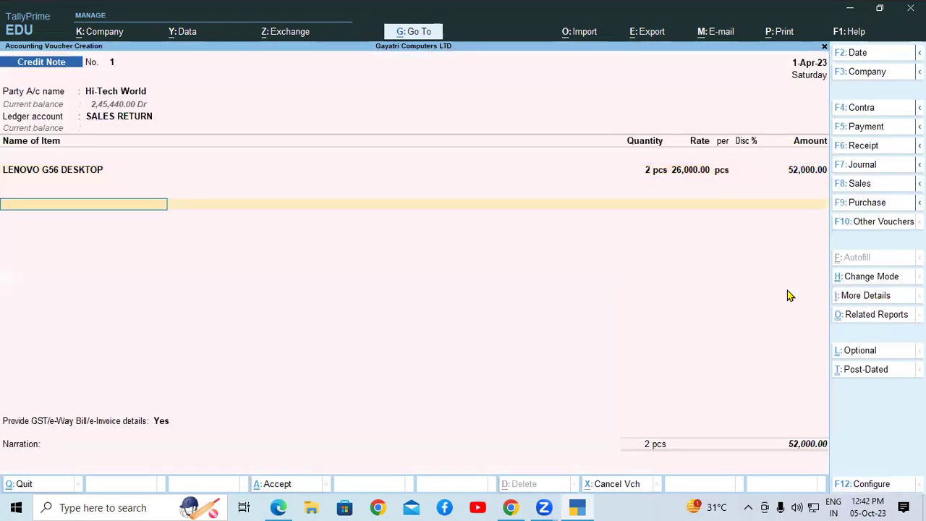
{"action": "type", "text": "cgst"}
{"action": "key", "text": "Return"}
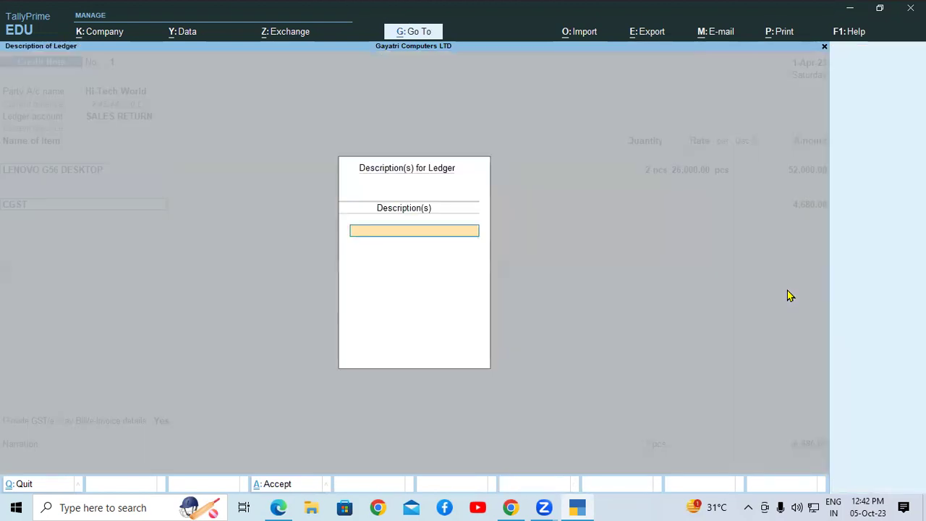
{"action": "key", "text": "Return"}
{"action": "key", "text": "Return"}
{"action": "type", "text": "sg"}
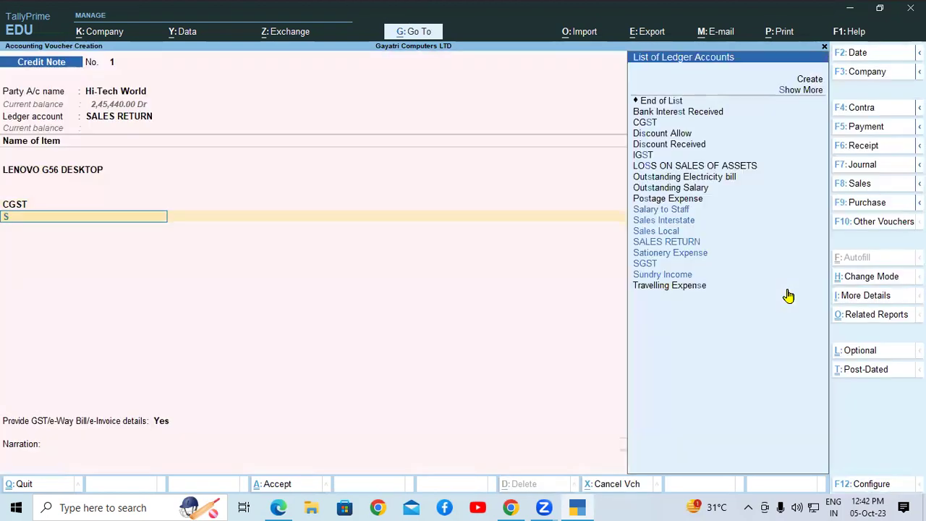
{"action": "key", "text": "Return"}
{"action": "key", "text": "Return"}
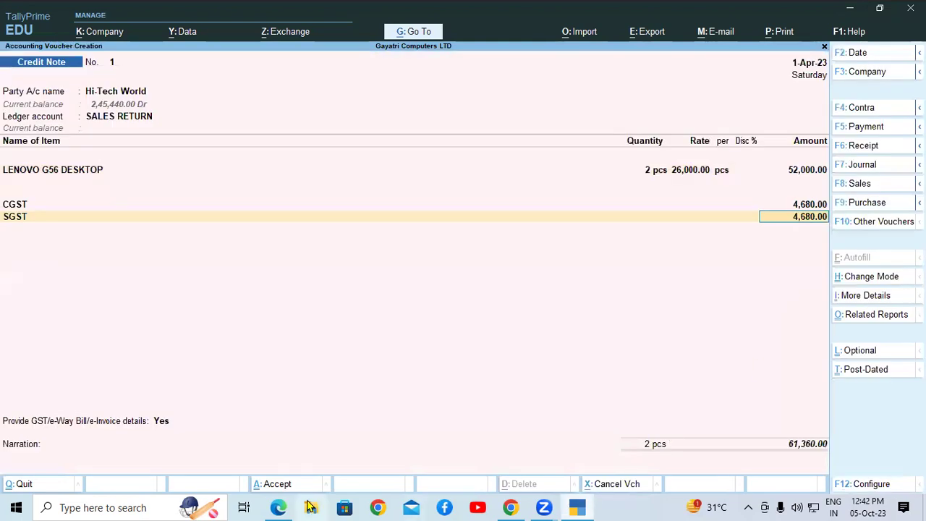
Step: Compare the credit note with the sales return example in the PDF in Edge, and return to TallyPrime
{"action": "left_click", "coordinate": [279, 506]}
{"action": "scroll", "coordinate": [647, 352], "scroll_direction": "down", "scroll_amount": 3}
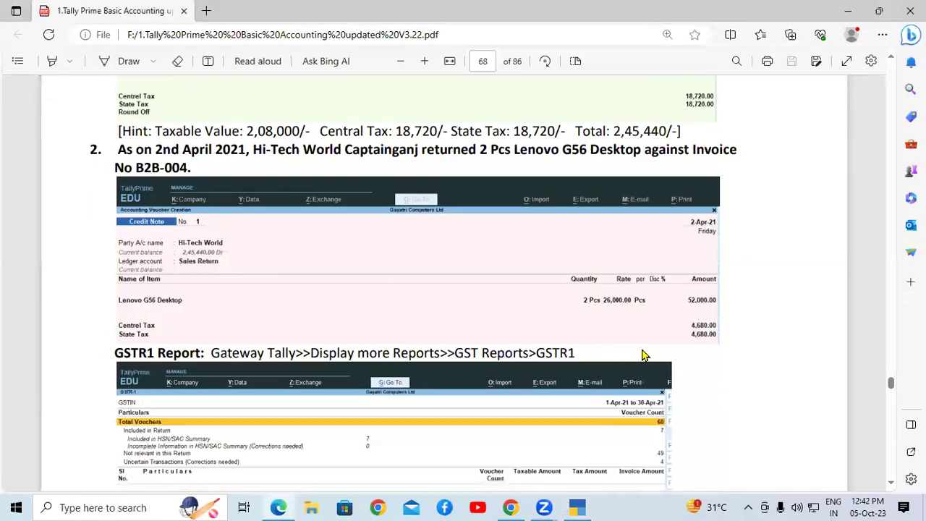
{"action": "left_click", "coordinate": [576, 507]}
Step: Set the GST/e-Way Bill/e-Invoice details option to No, allocate the credit against bill HI-004 as Agst Ref, and save the credit note
{"action": "key", "text": "Return"}
{"action": "key", "text": "Up"}
{"action": "key", "text": "Return"}
{"action": "key", "text": "Return"}
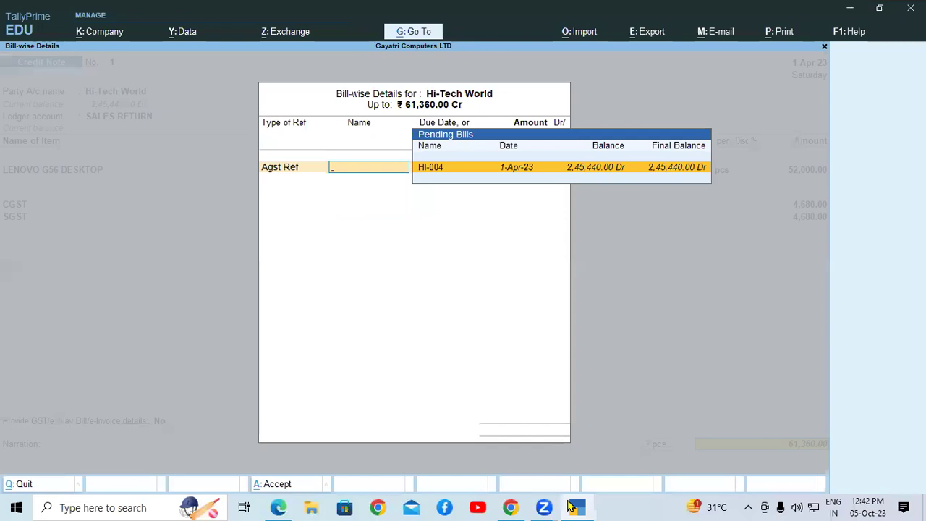
{"action": "key", "text": "Return"}
{"action": "key", "text": "Return"}
{"action": "key", "text": "Return"}
{"action": "key", "text": "Return"}
{"action": "key", "text": "Return"}
{"action": "key", "text": "n"}
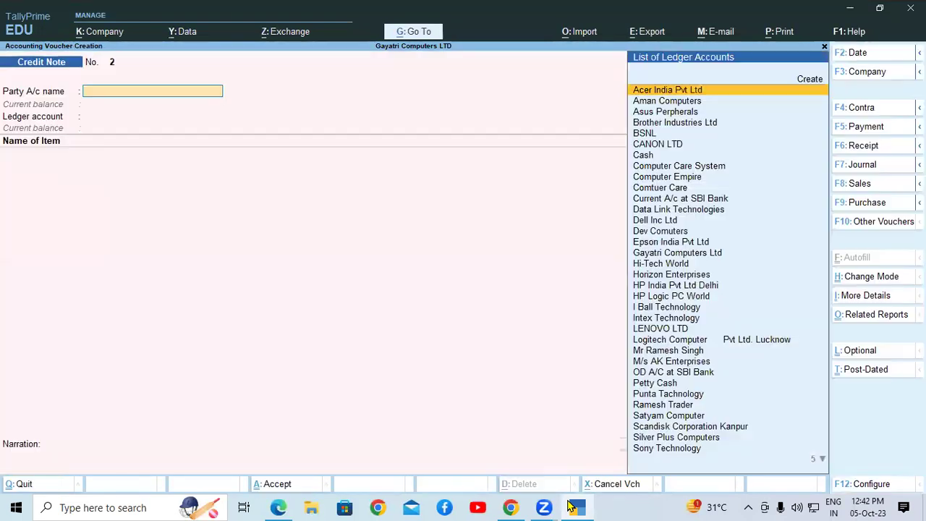
Step: Leave voucher creation and open the Display More Reports list from the Gateway of Tally
{"action": "key", "text": "Escape"}
{"action": "key", "text": "y"}
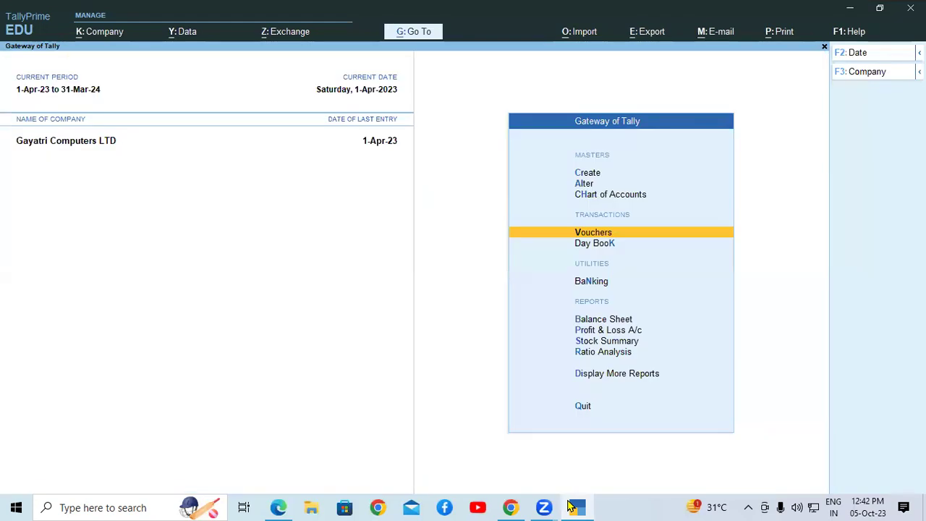
{"action": "key", "text": "Down"}
{"action": "key", "text": "Down"}
{"action": "key", "text": "Down"}
{"action": "key", "text": "Down"}
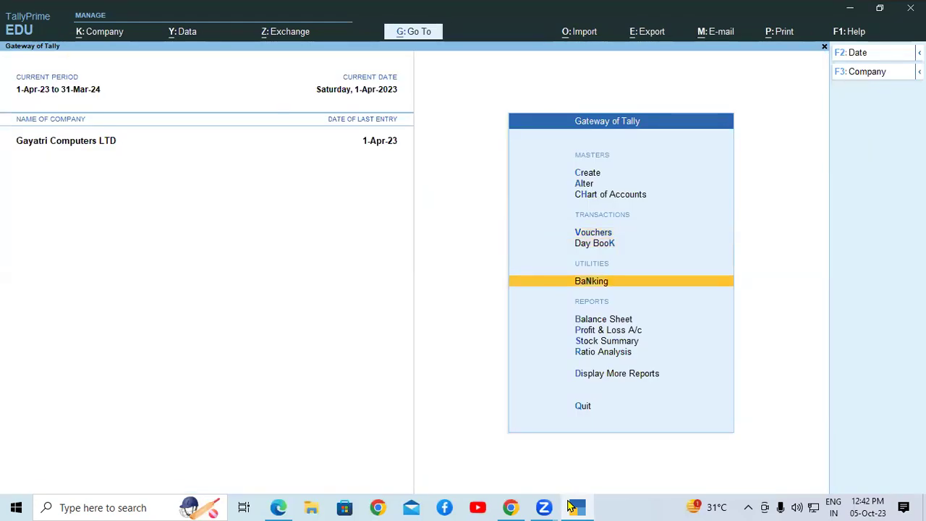
{"action": "key", "text": "Down"}
{"action": "key", "text": "Down"}
{"action": "key", "text": "Down"}
{"action": "key", "text": "Return"}
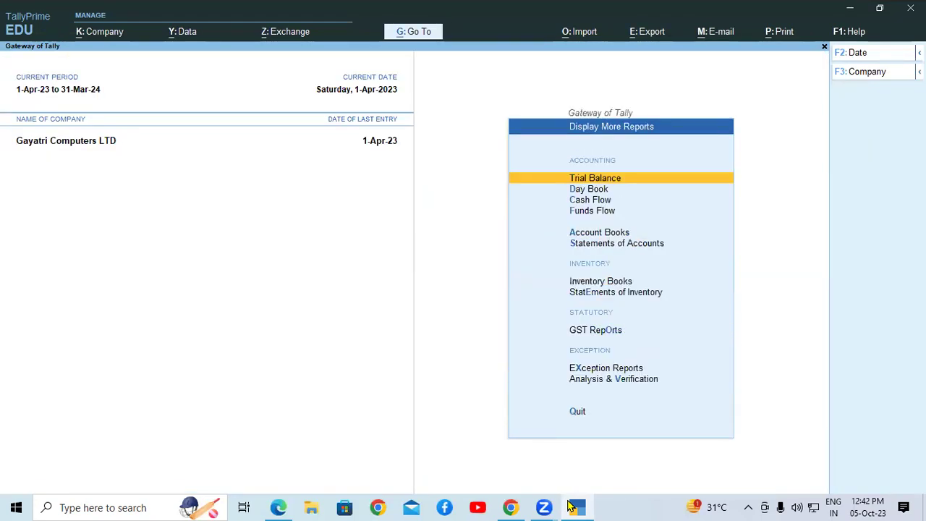
Step: Open the GSTR-1 report from GST Reports and examine the Credit or Debit Notes (Registered) - 9B row
{"action": "key", "text": "Down"}
{"action": "key", "text": "Down"}
{"action": "key", "text": "Down"}
{"action": "key", "text": "Down"}
{"action": "key", "text": "Down"}
{"action": "key", "text": "Down"}
{"action": "key", "text": "Down"}
{"action": "key", "text": "Down"}
{"action": "key", "text": "Down"}
{"action": "key", "text": "Up"}
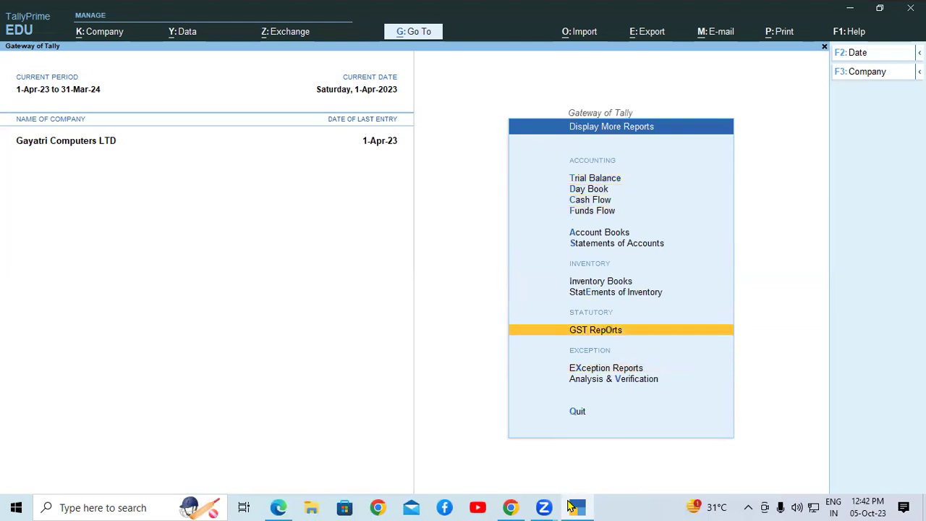
{"action": "key", "text": "Return"}
{"action": "key", "text": "Down"}
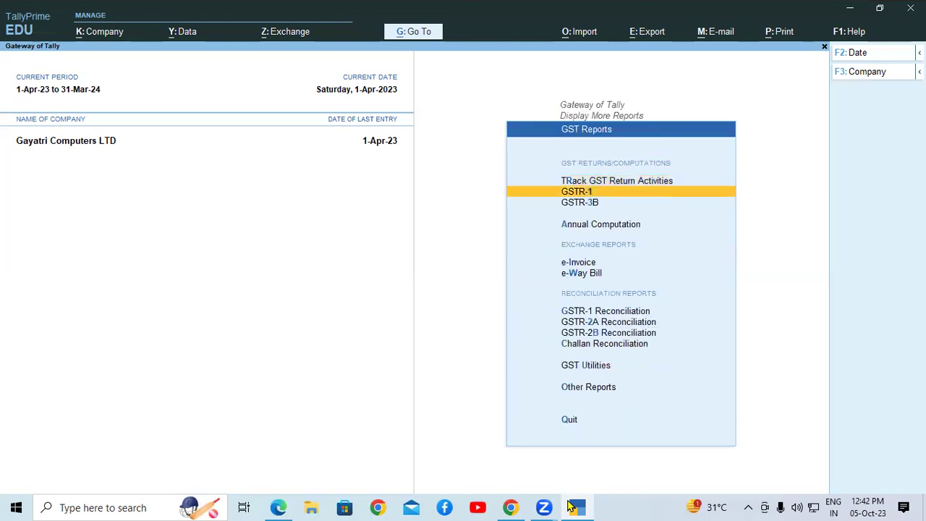
{"action": "key", "text": "Return"}
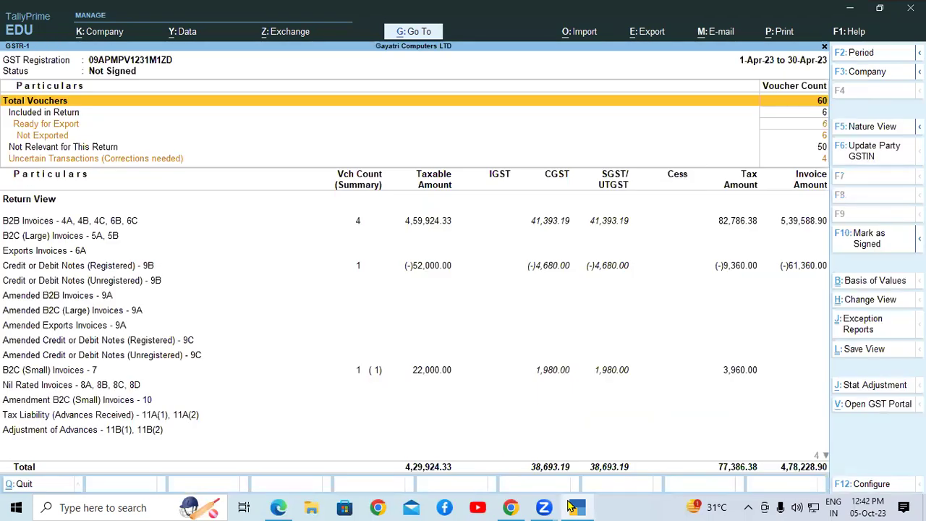
{"action": "left_click", "coordinate": [419, 258]}
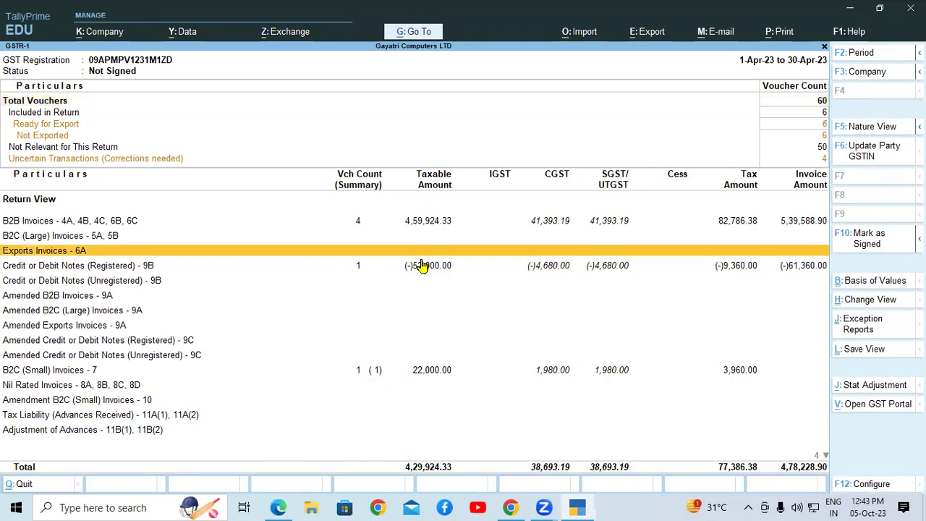
{"action": "left_click", "coordinate": [421, 265]}
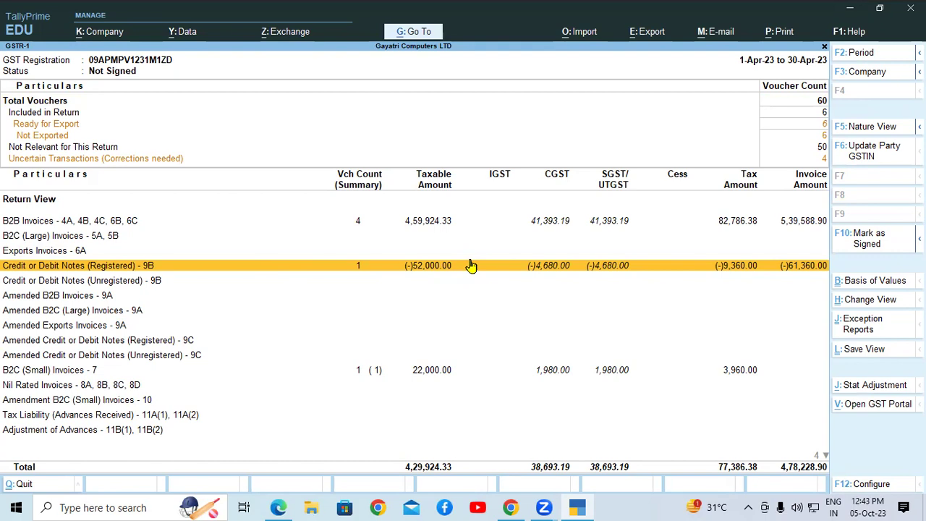
Step: Switch to the PDF in Edge and read the Supply of Services explanation and the scenario that follows it
{"action": "left_click", "coordinate": [292, 504]}
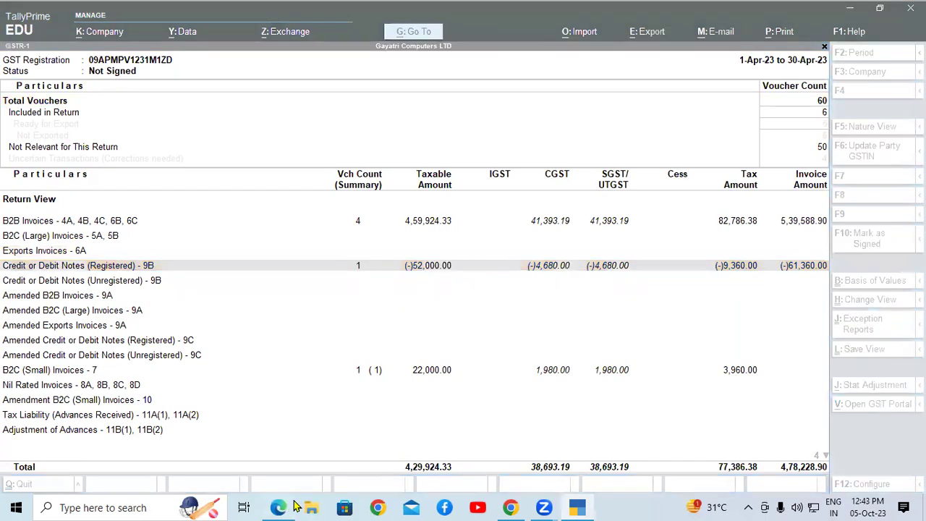
{"action": "scroll", "coordinate": [632, 371], "scroll_direction": "down", "scroll_amount": 10}
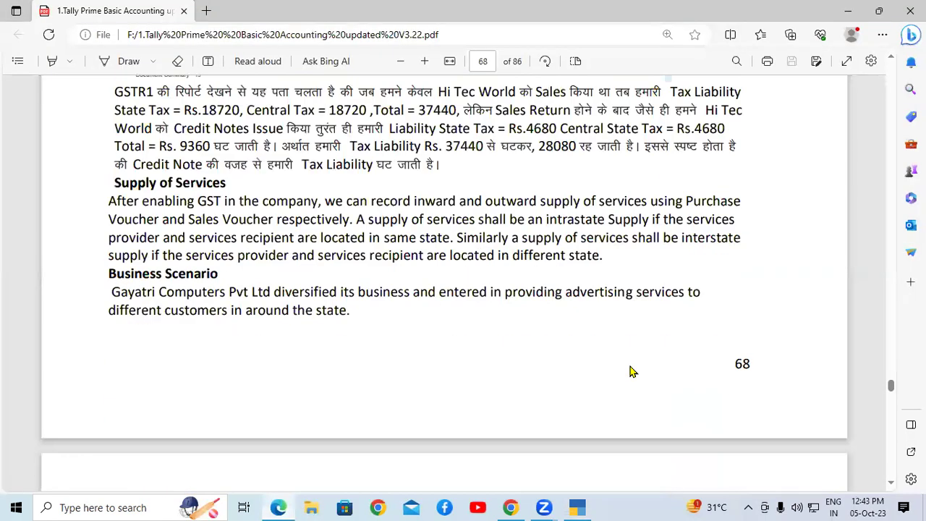
{"action": "scroll", "coordinate": [632, 371], "scroll_direction": "down", "scroll_amount": 5}
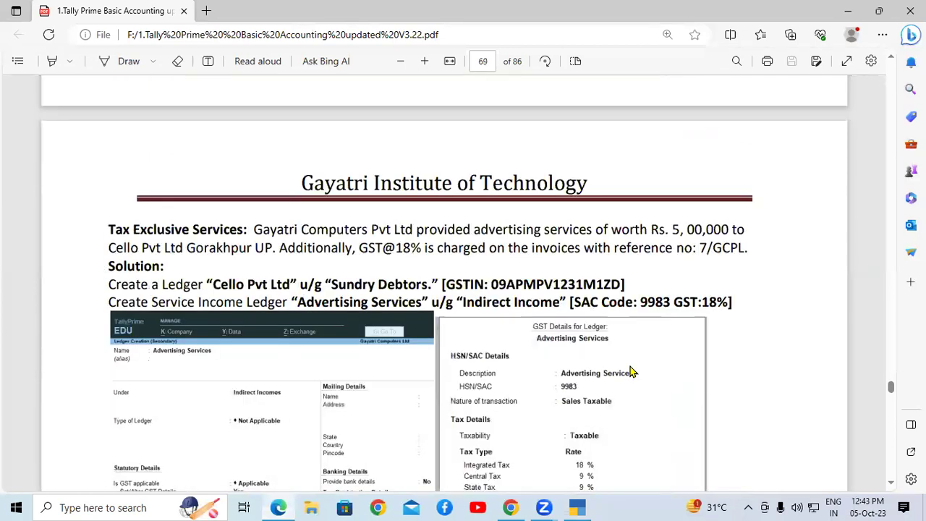
{"action": "scroll", "coordinate": [632, 371], "scroll_direction": "up", "scroll_amount": 3}
{"action": "scroll", "coordinate": [630, 371], "scroll_direction": "up", "scroll_amount": 3}
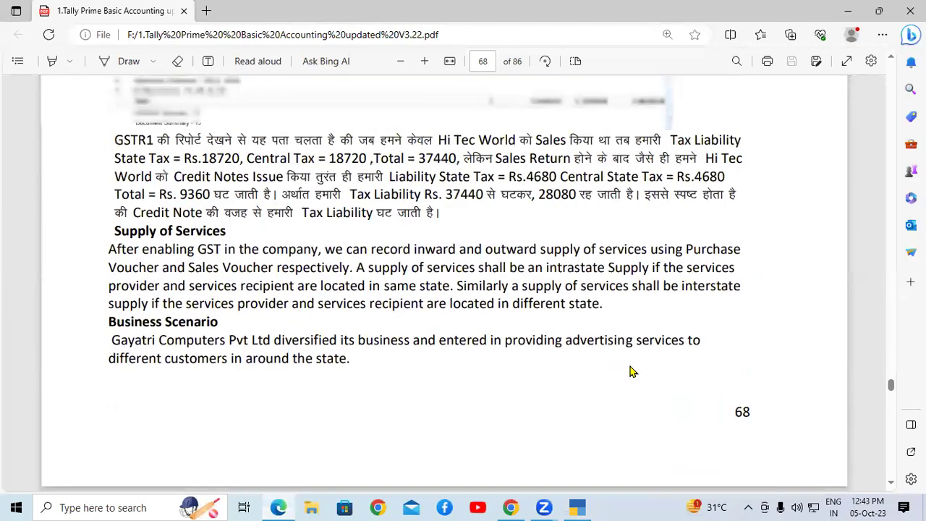
{"action": "scroll", "coordinate": [118, 323], "scroll_direction": "down", "scroll_amount": 2}
{"action": "left_click_drag", "start_coordinate": [111, 118], "coordinate": [261, 136]}
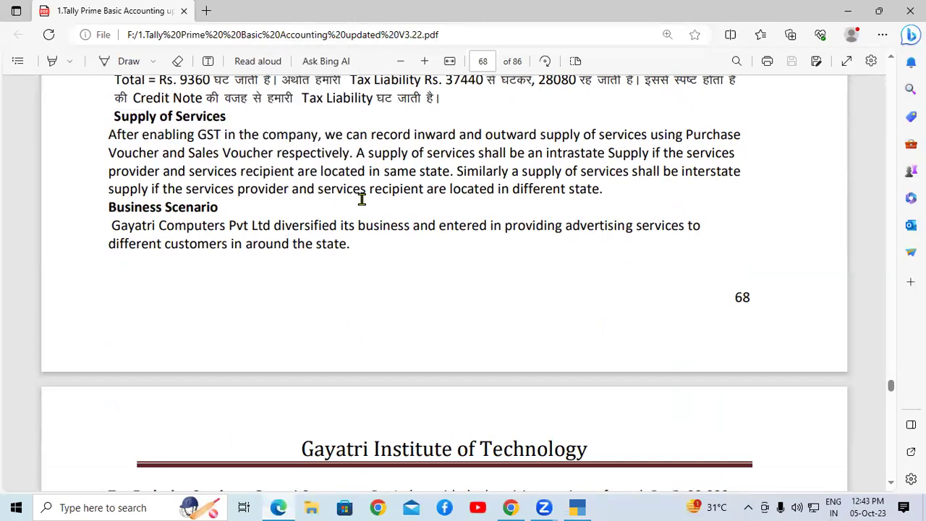